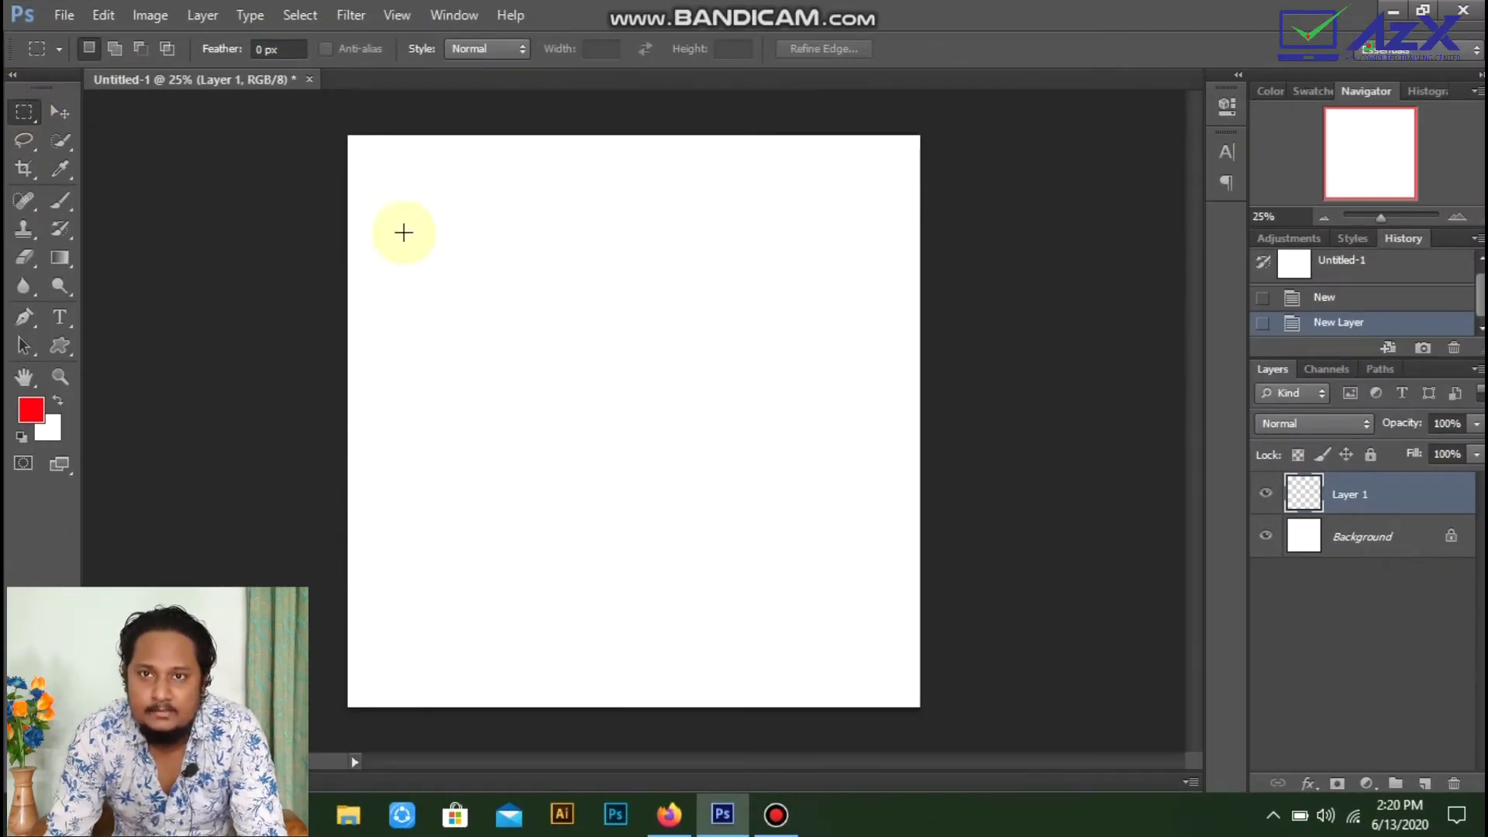
# Step: Draw a tall, rounded freehand selection left of the canvas centre with the Lasso tool
pyautogui.click(26, 138)
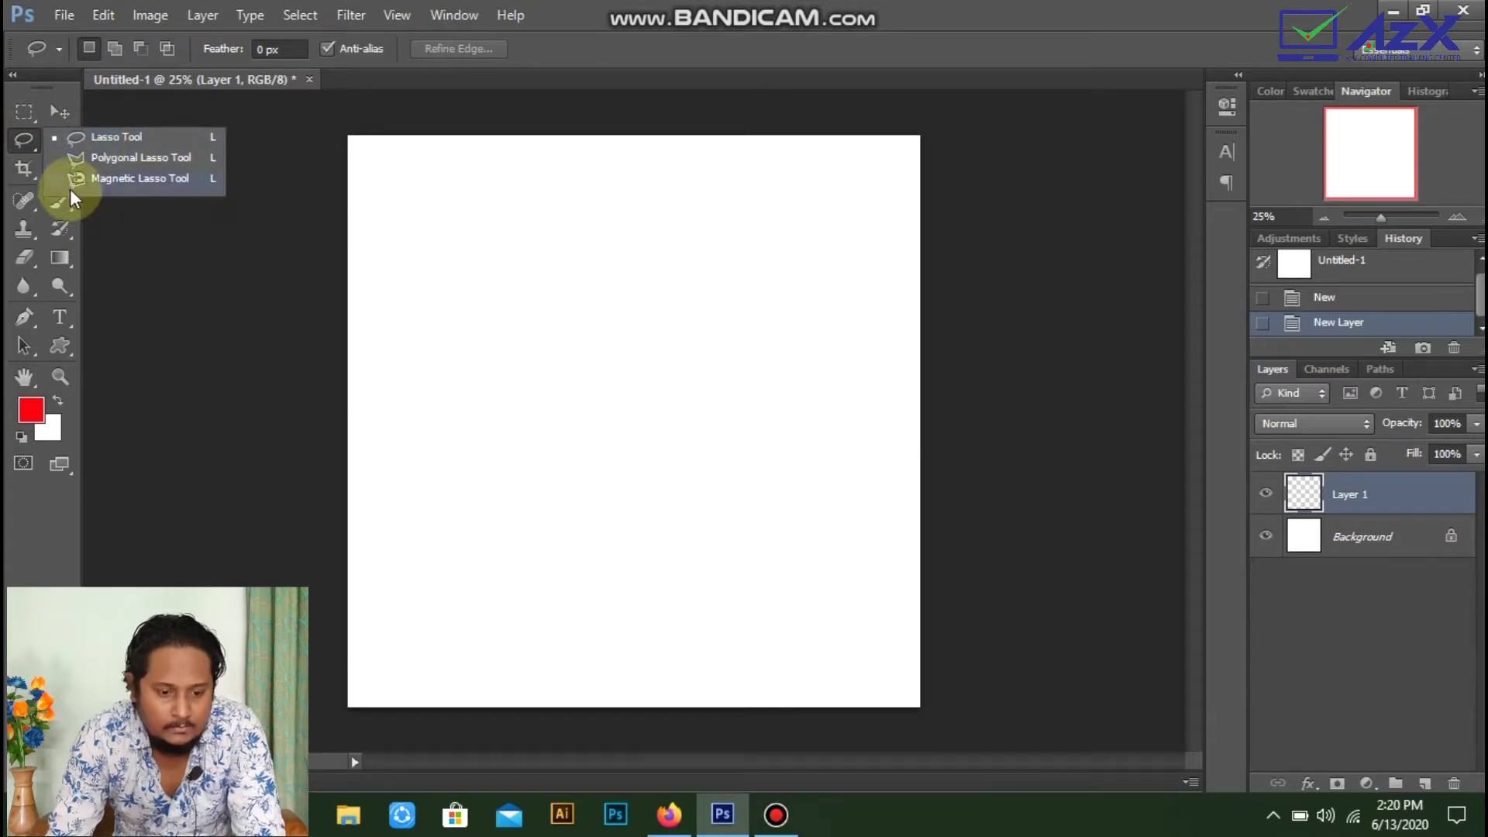
pyautogui.click(156, 136)
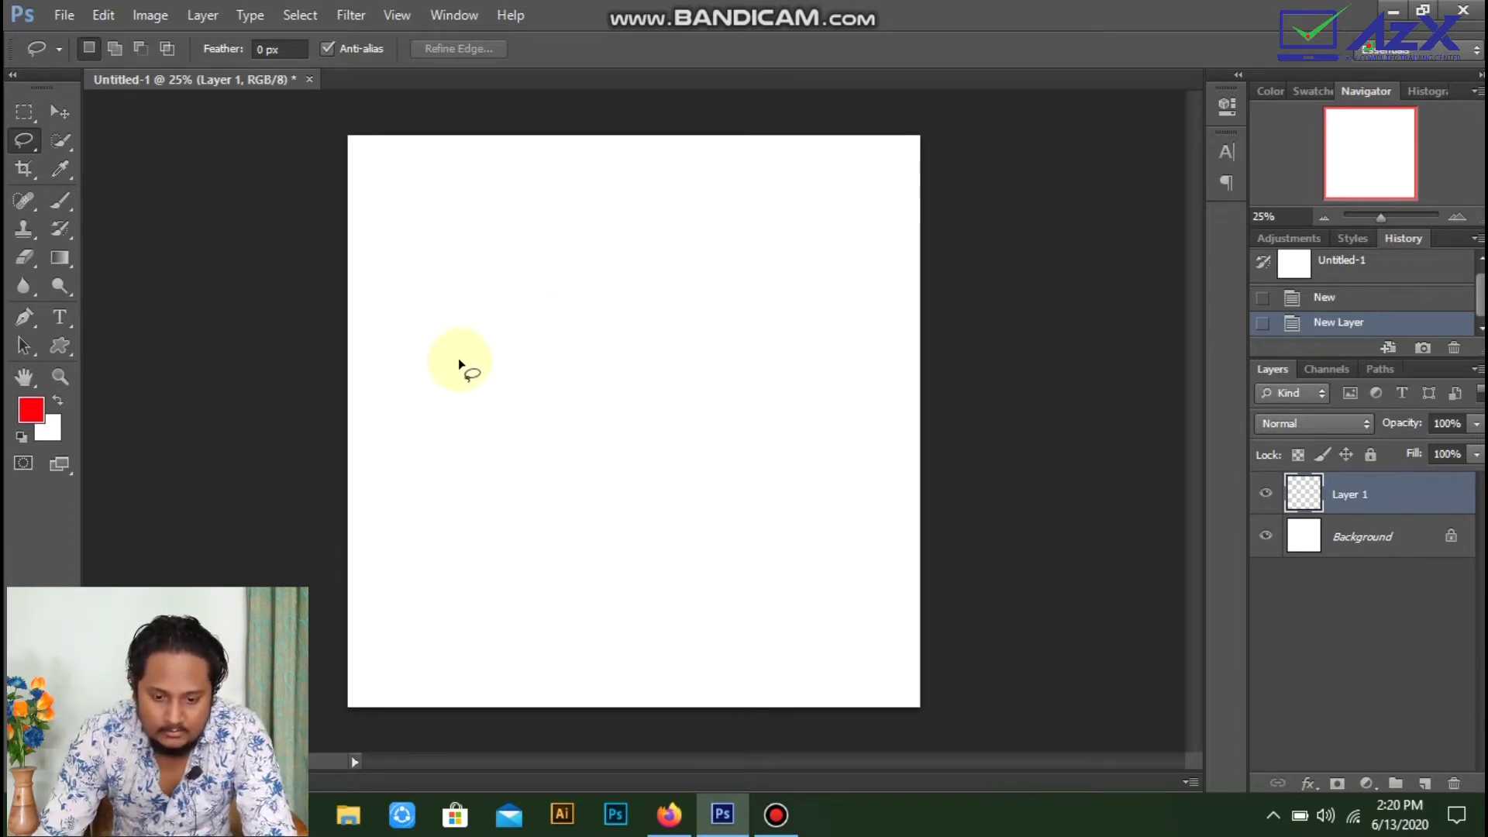
pyautogui.click(479, 378)
pyautogui.moveTo(479, 379)
pyautogui.mouseDown()
pyautogui.moveTo(492, 282)
pyautogui.moveTo(527, 249)
pyautogui.moveTo(572, 256)
pyautogui.moveTo(637, 415)
pyautogui.moveTo(616, 498)
pyautogui.moveTo(536, 512)
pyautogui.moveTo(479, 377)
pyautogui.mouseUp()
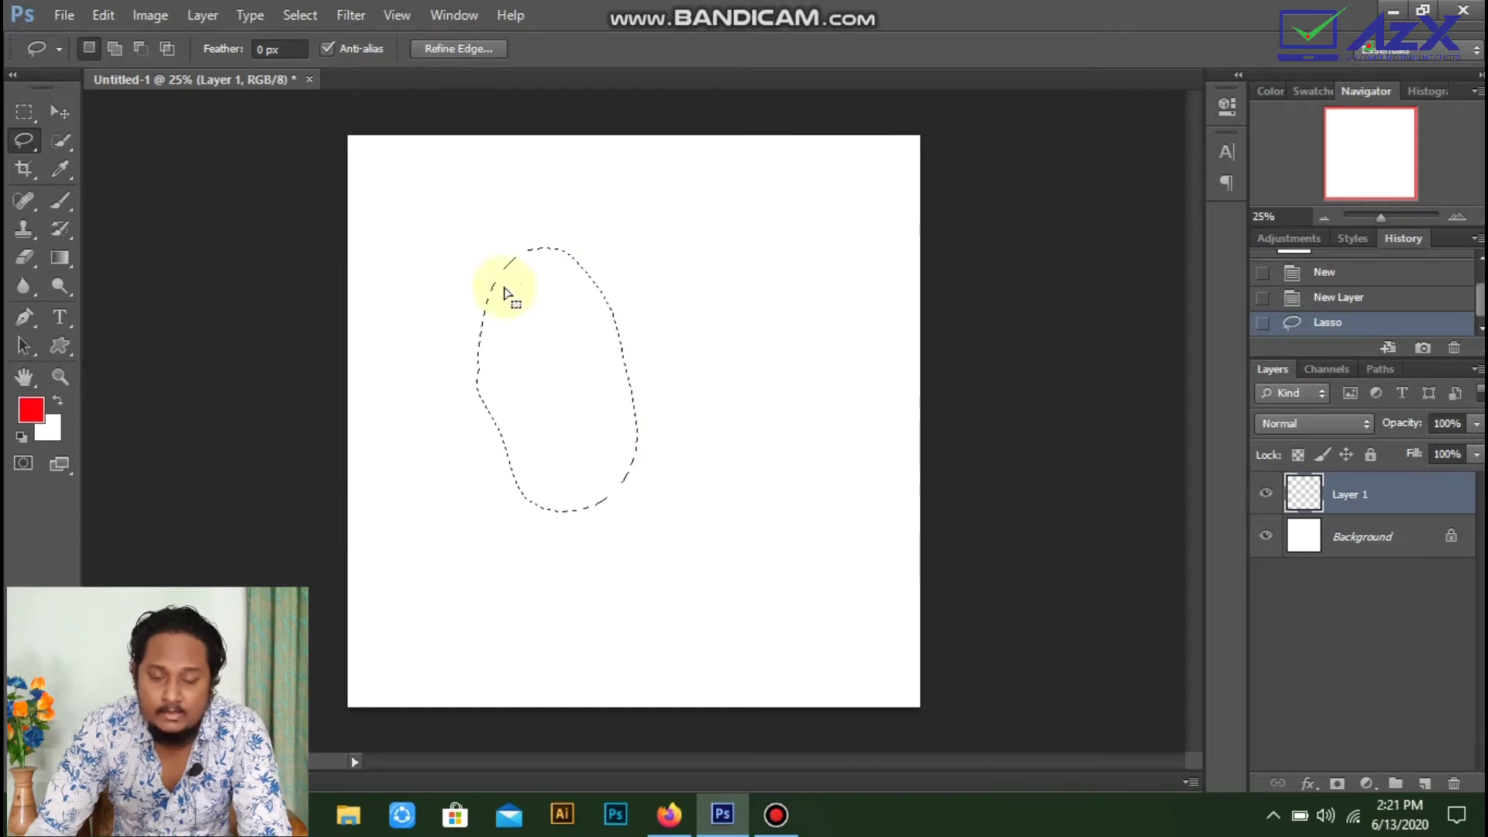
# Step: Fill the freehand selection on Layer 1 with bright green #12ff00 at 100% opacity in Normal mode
pyautogui.rightClick(569, 354)
pyautogui.click(684, 657)
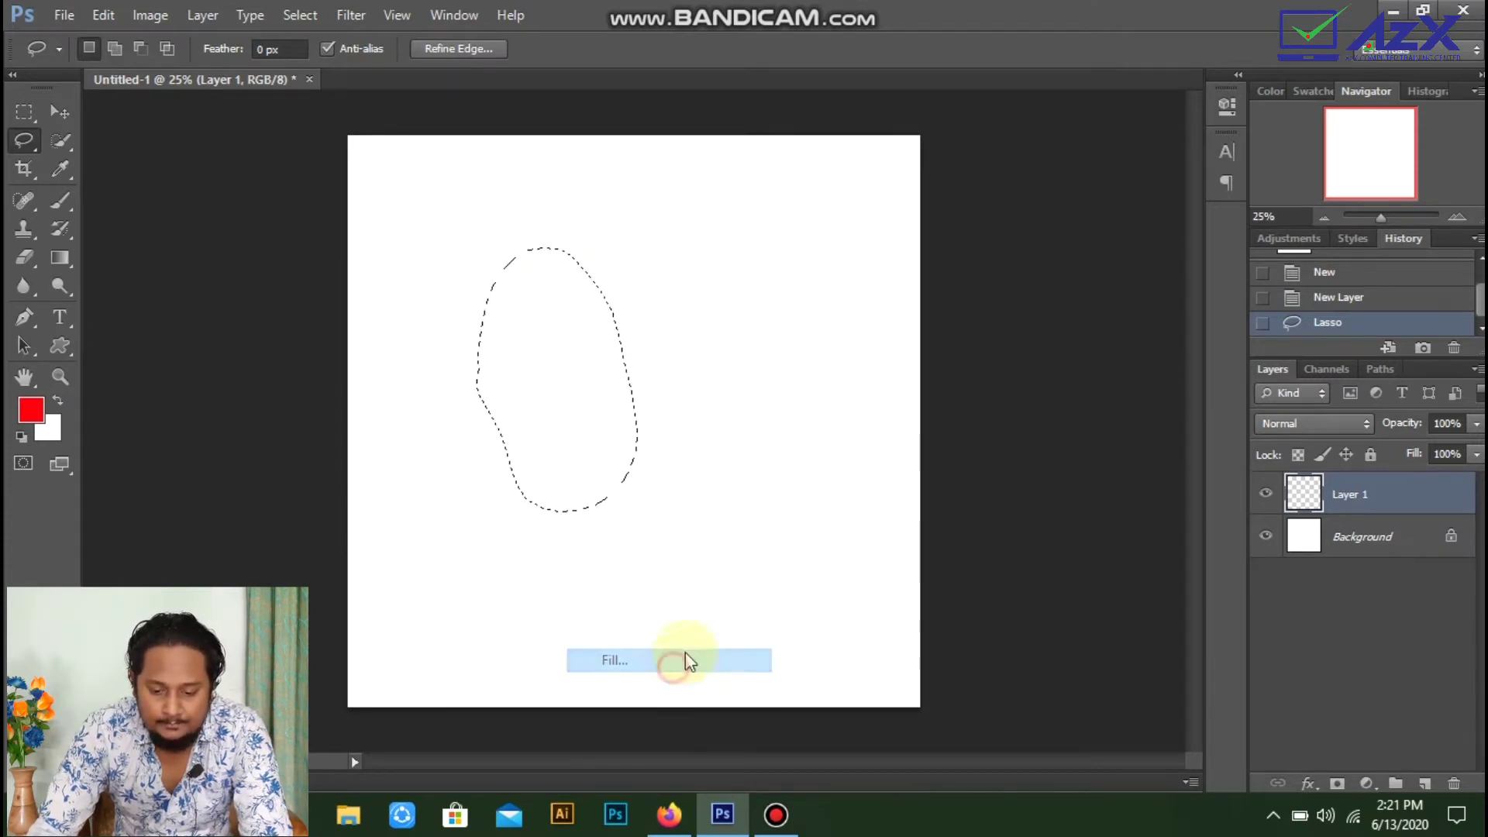
pyautogui.click(840, 197)
pyautogui.click(835, 251)
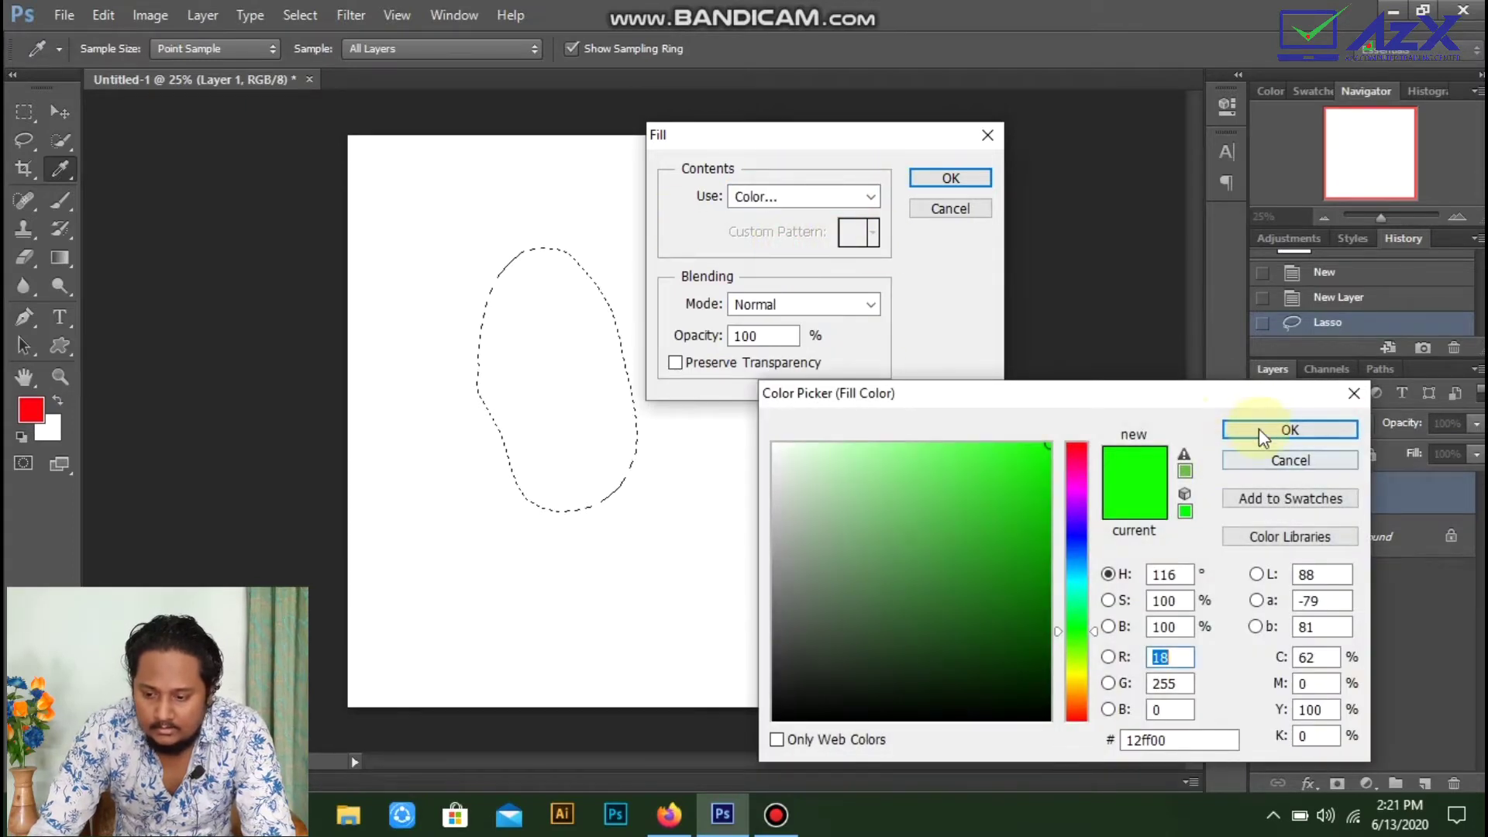
pyautogui.click(1259, 429)
pyautogui.click(922, 178)
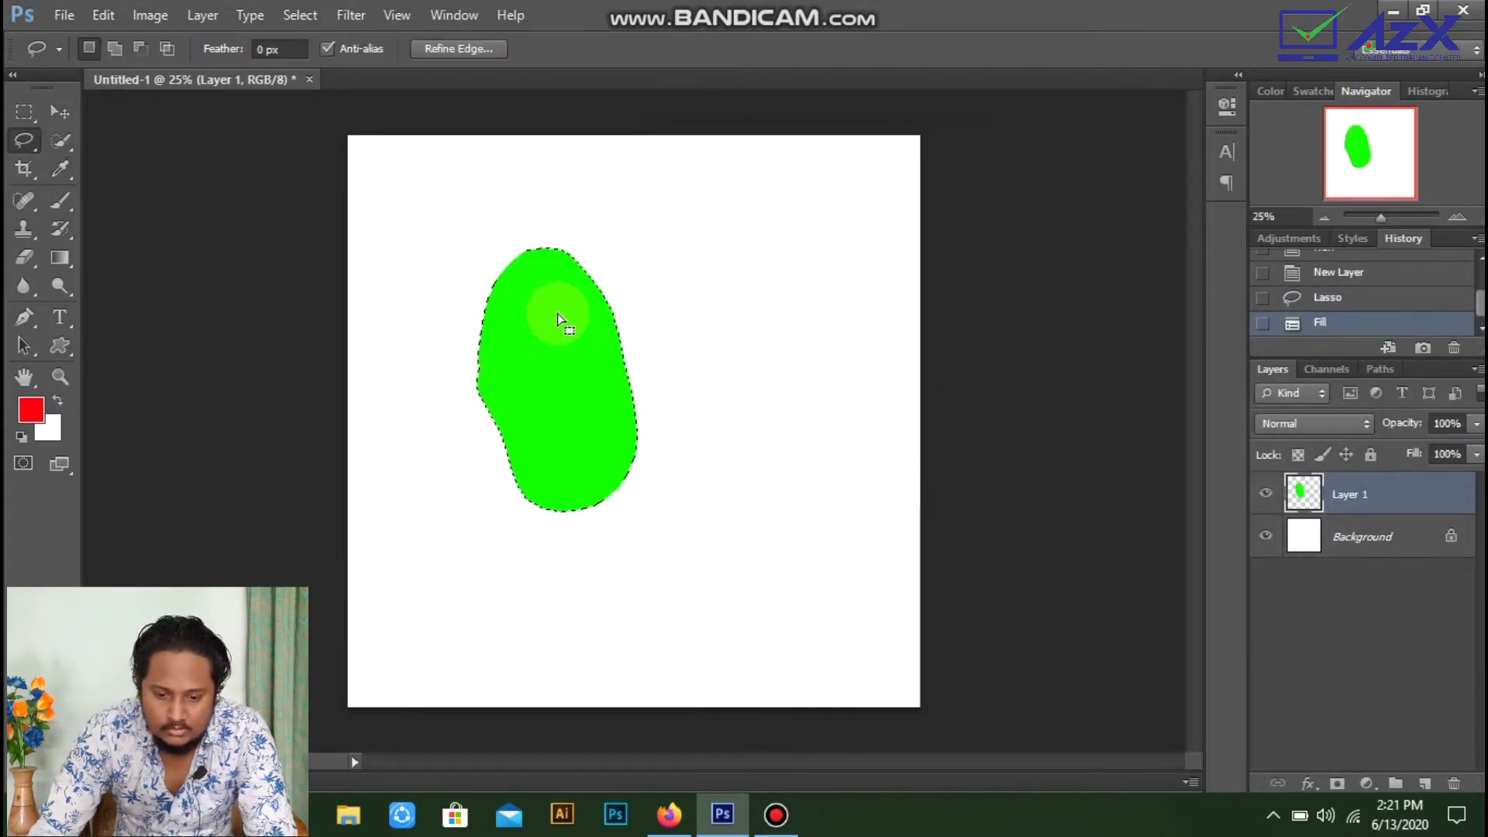
pyautogui.click(629, 472)
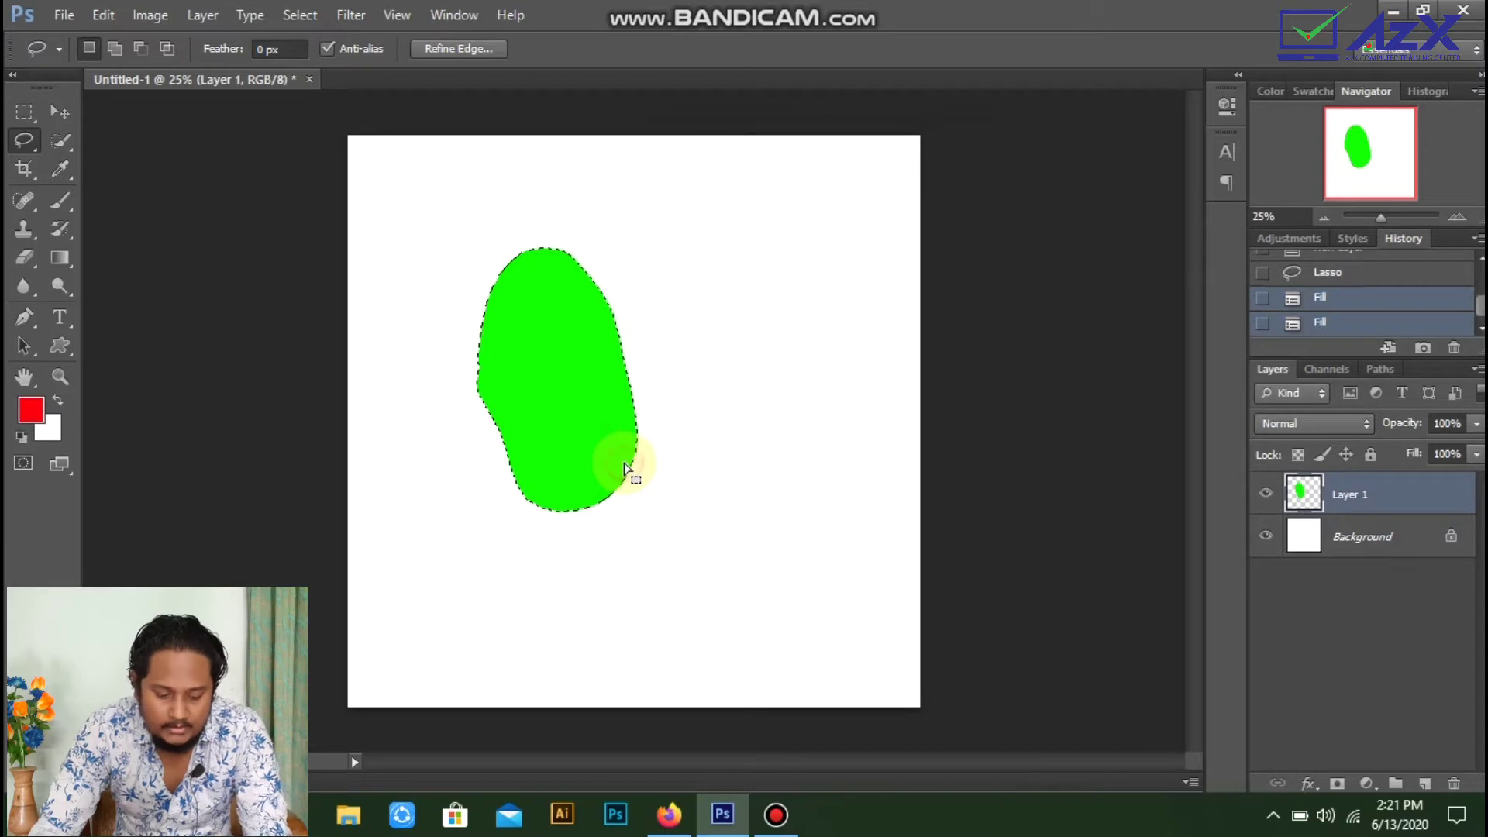
# Step: Lasso an irregular, lobed freehand area to the right of the green shape and fill it with purple #ba00ff, leaving nothing selected
pyautogui.moveTo(756, 295)
pyautogui.mouseDown()
pyautogui.moveTo(705, 369)
pyautogui.moveTo(761, 445)
pyautogui.moveTo(801, 464)
pyautogui.moveTo(867, 387)
pyautogui.moveTo(775, 191)
pyautogui.moveTo(668, 339)
pyautogui.moveTo(725, 317)
pyautogui.mouseUp()
pyautogui.rightClick(786, 306)
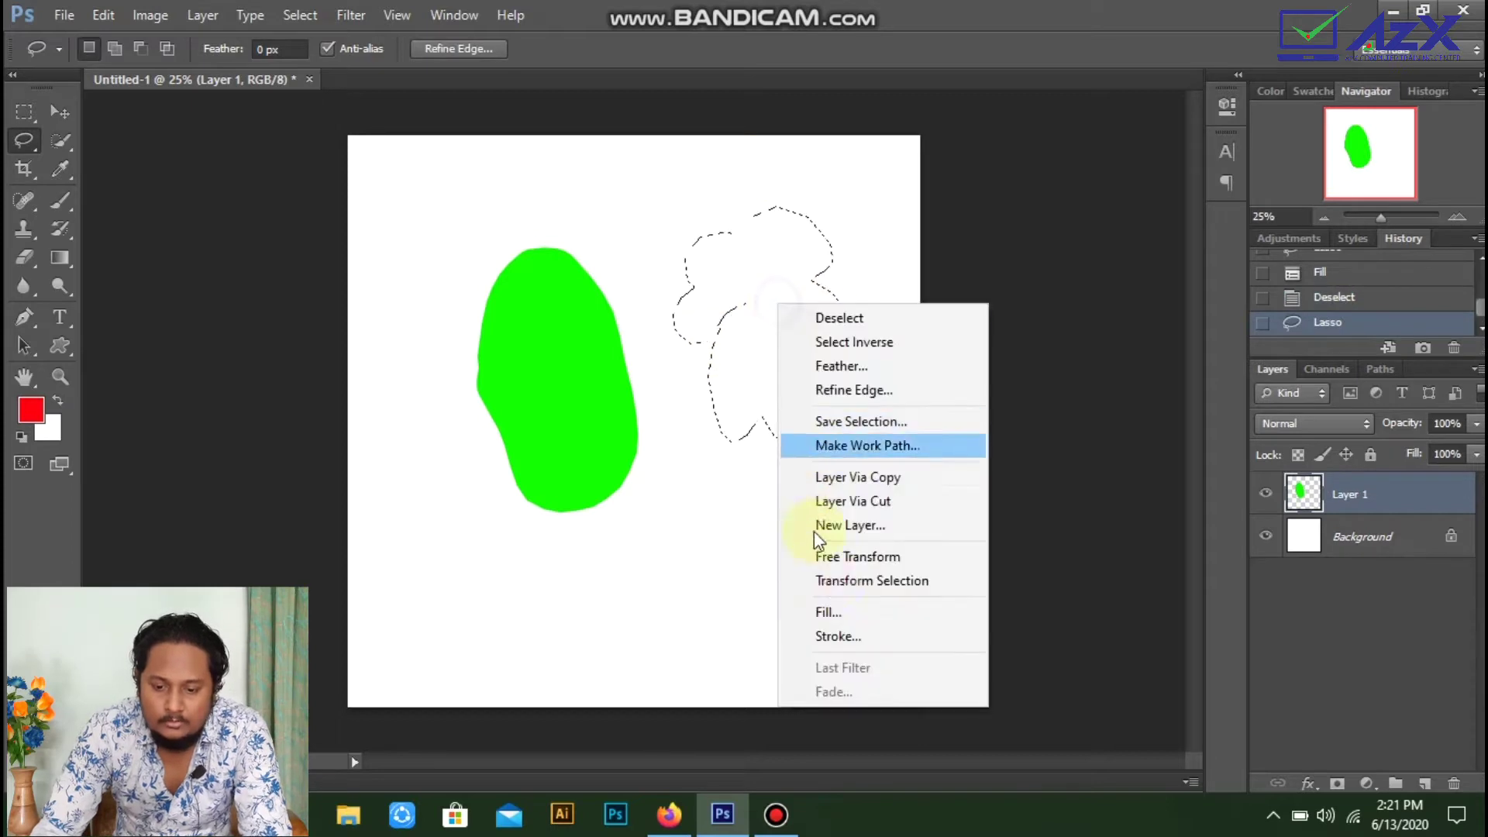
pyautogui.click(847, 611)
pyautogui.click(787, 203)
pyautogui.click(788, 257)
pyautogui.click(1075, 502)
pyautogui.click(1258, 430)
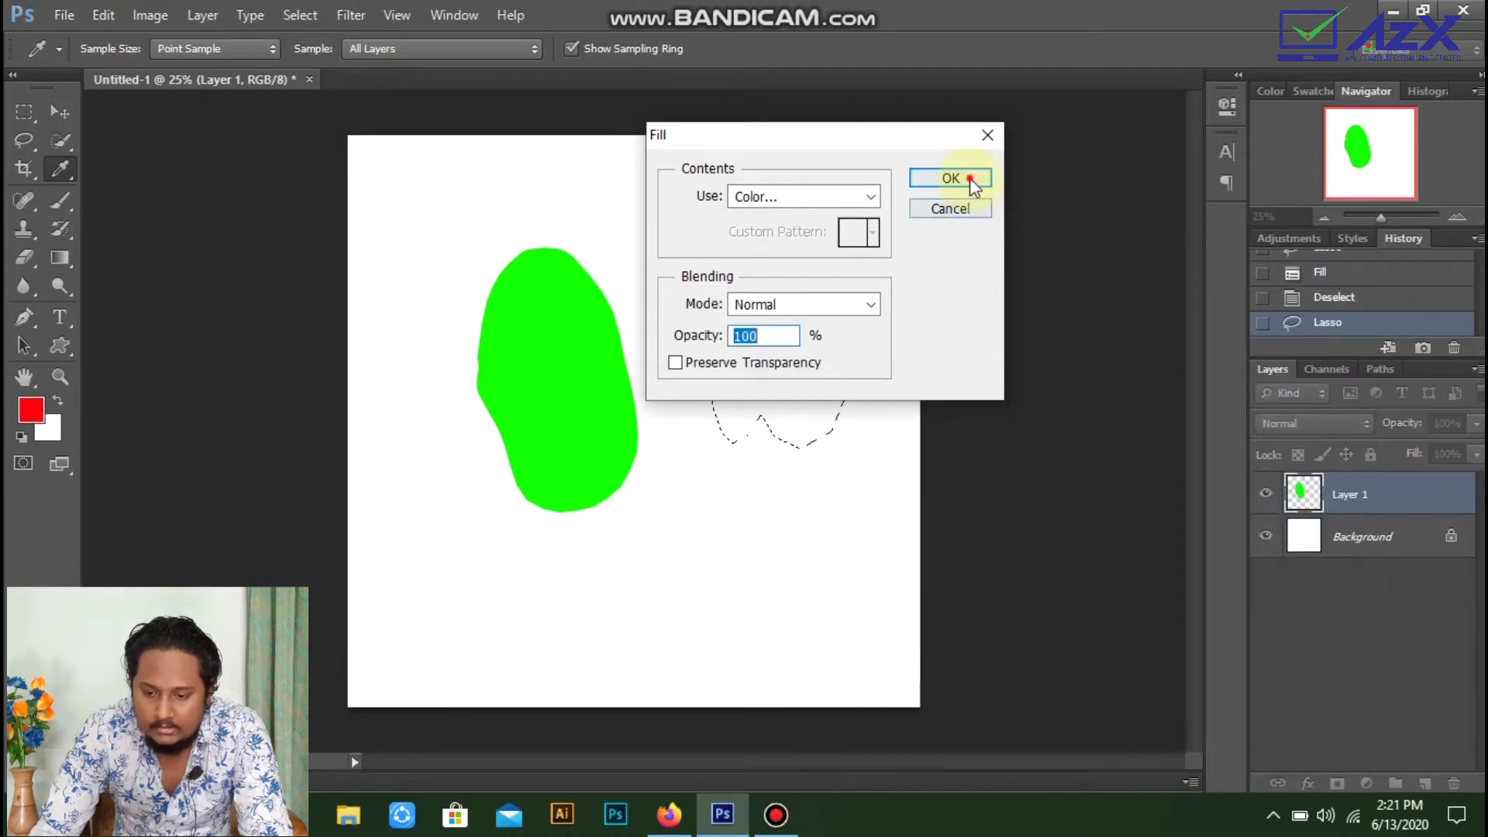
pyautogui.click(969, 178)
pyautogui.press('d')
pyautogui.hotkey('ctrl', 'd')
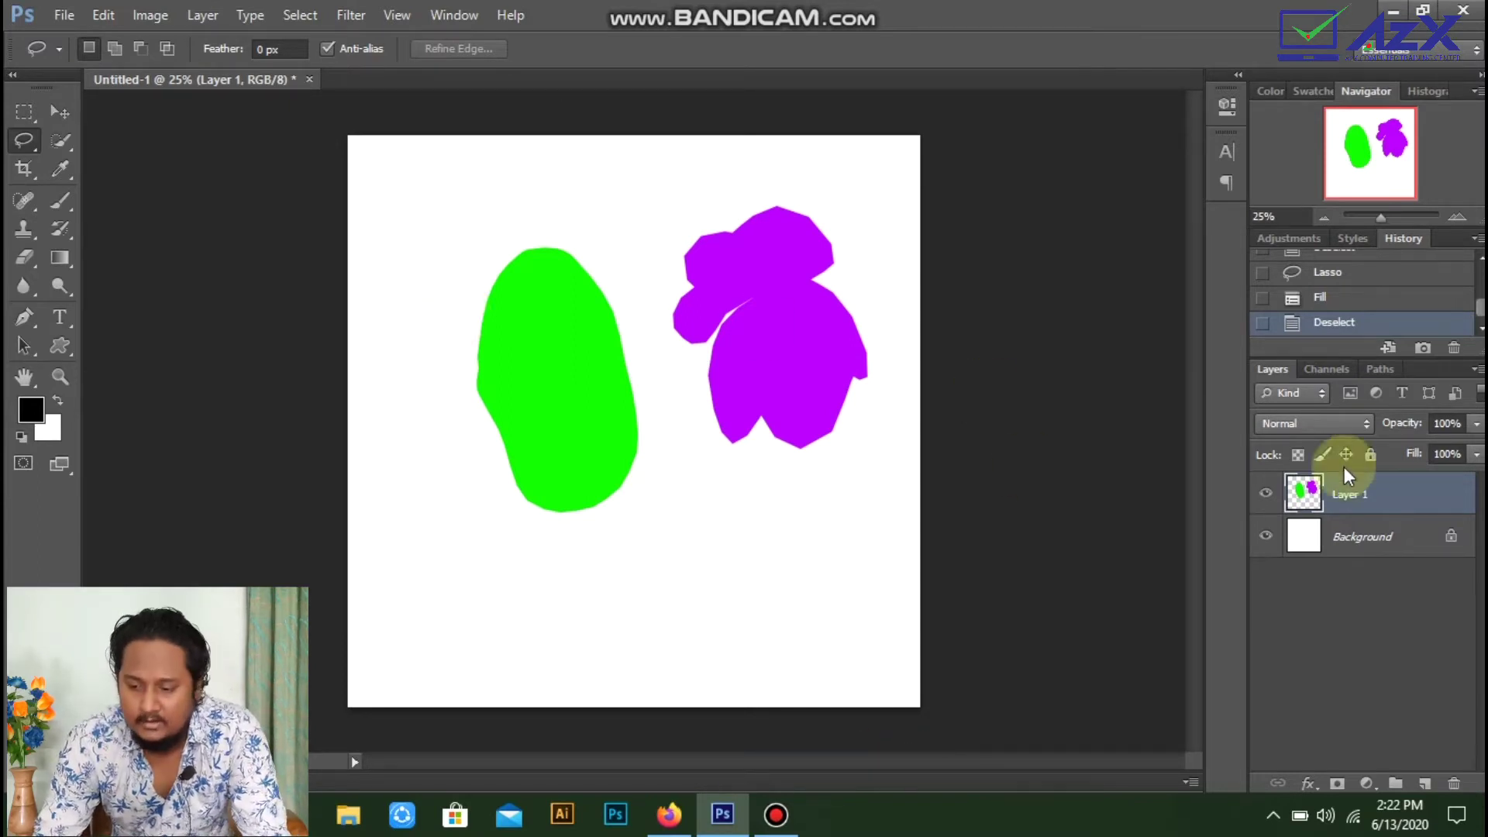
# Step: Hide Layer 1 and add a new empty layer above it
pyautogui.click(1265, 493)
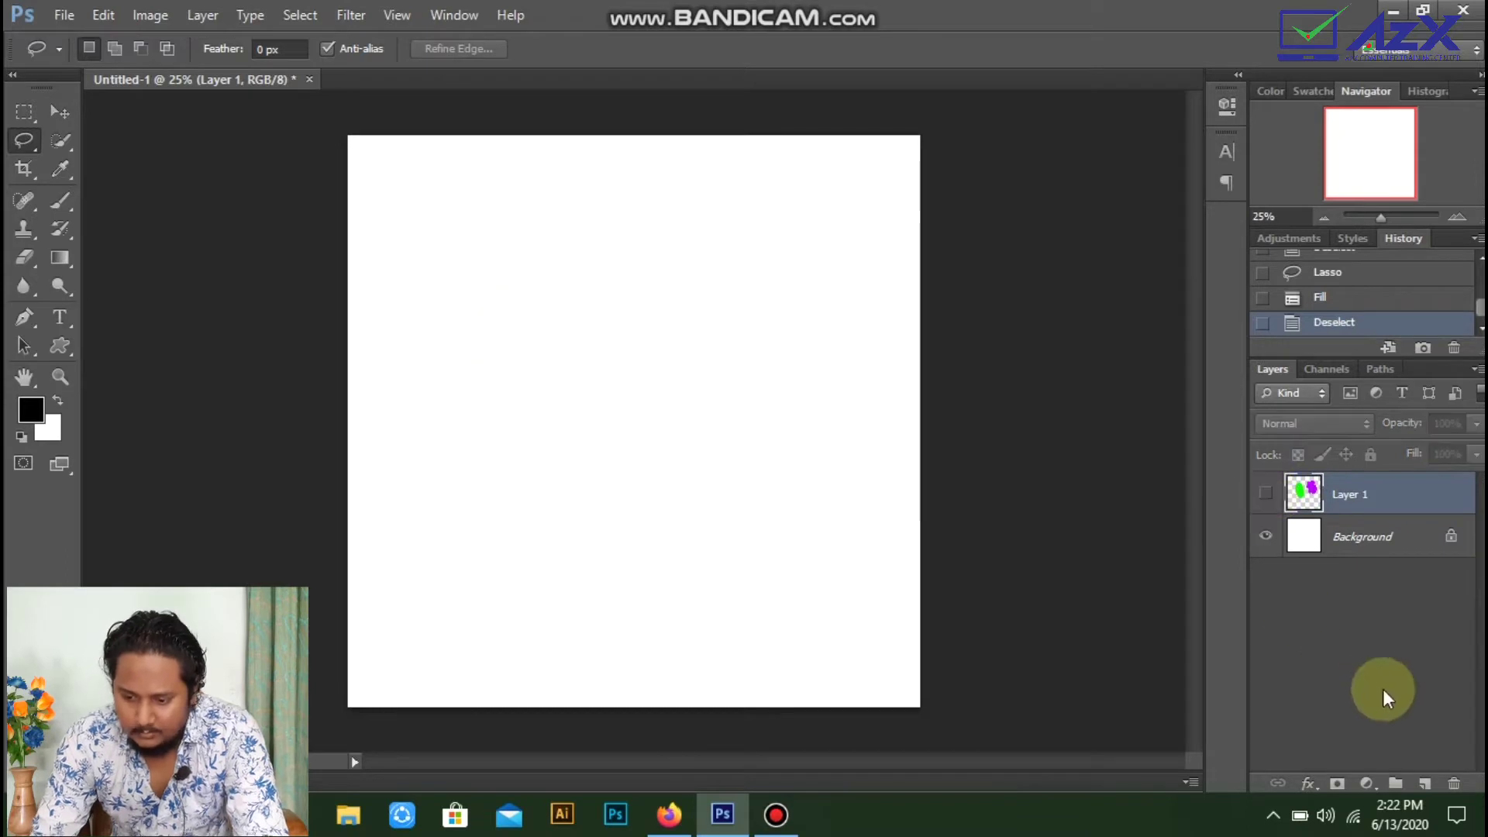
pyautogui.click(1424, 783)
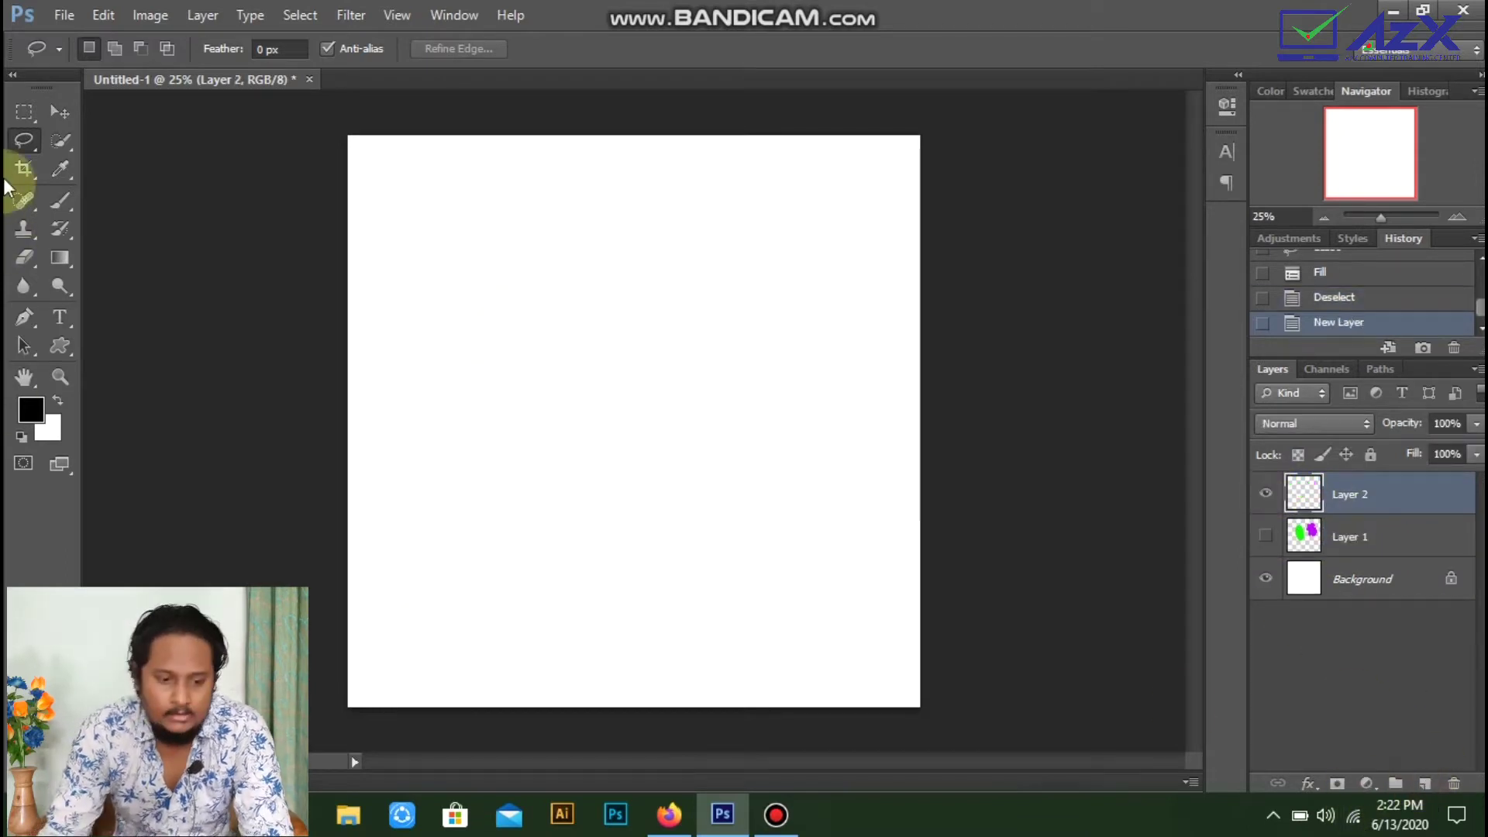
# Step: Outline a closed, zigzag straight-edged selection around the canvas centre with the Polygonal Lasso tool
pyautogui.click(28, 138)
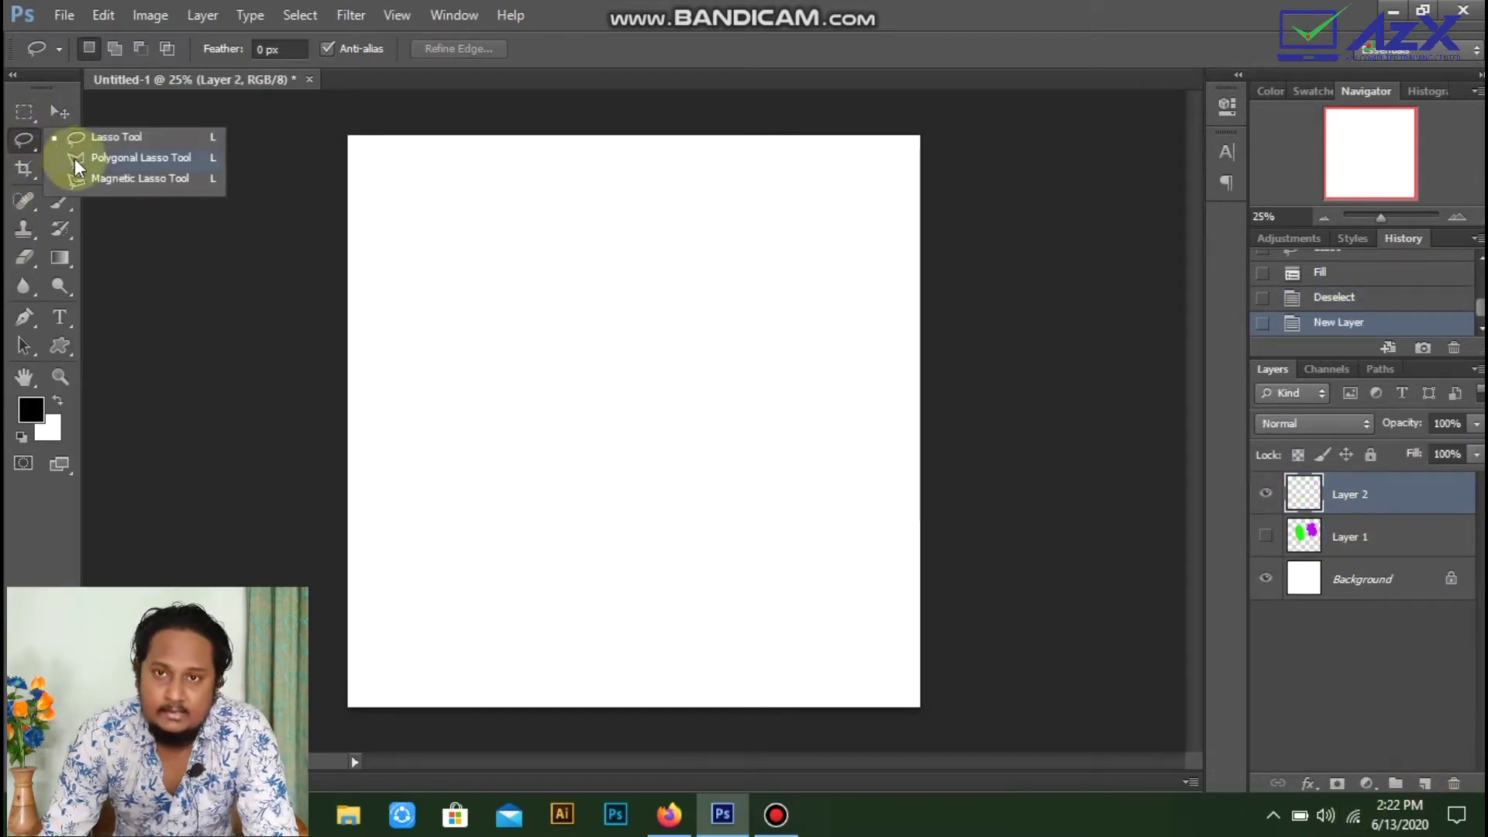
pyautogui.click(132, 158)
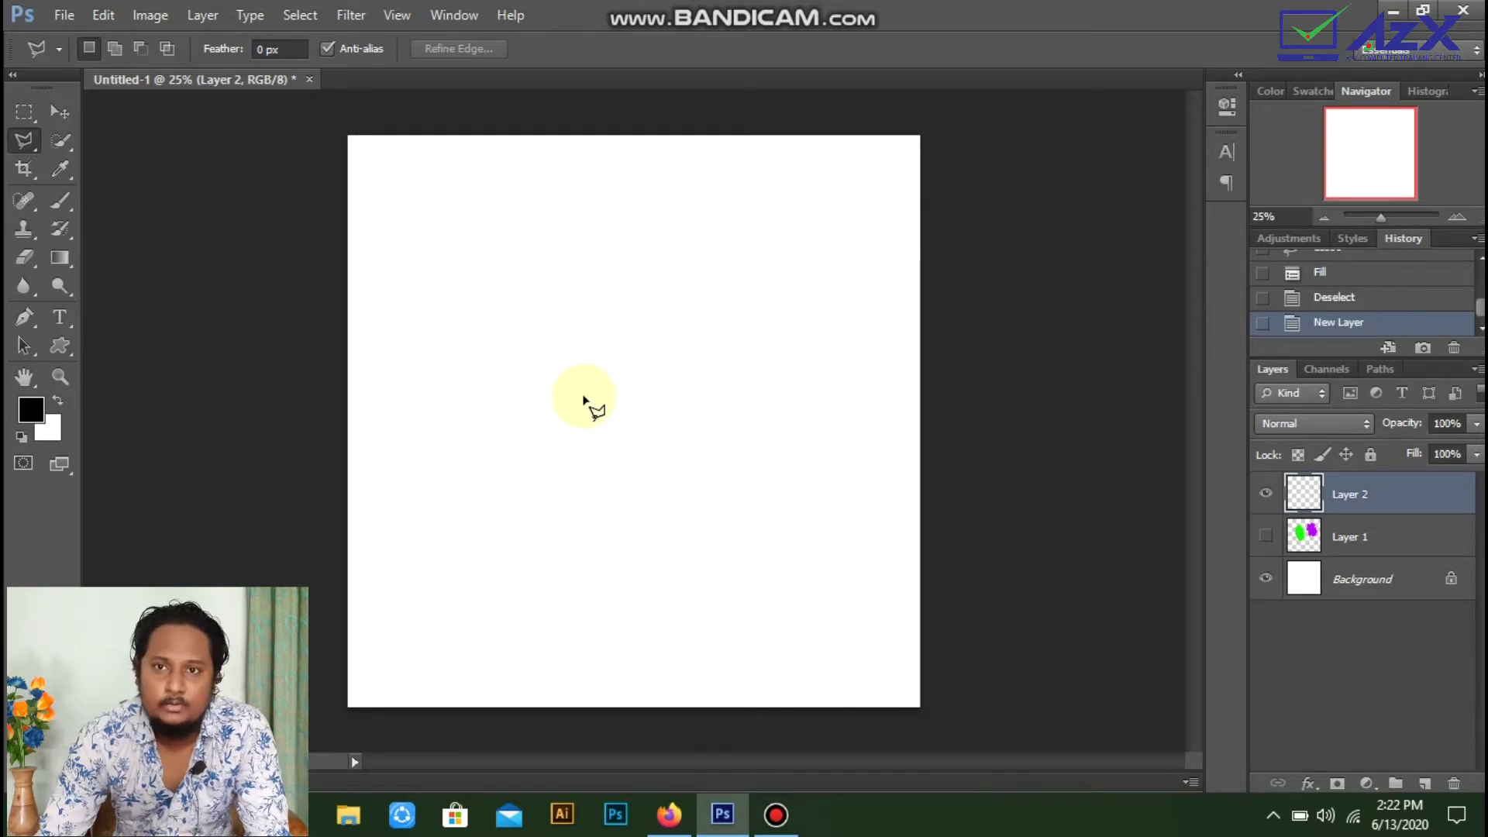
pyautogui.click(475, 417)
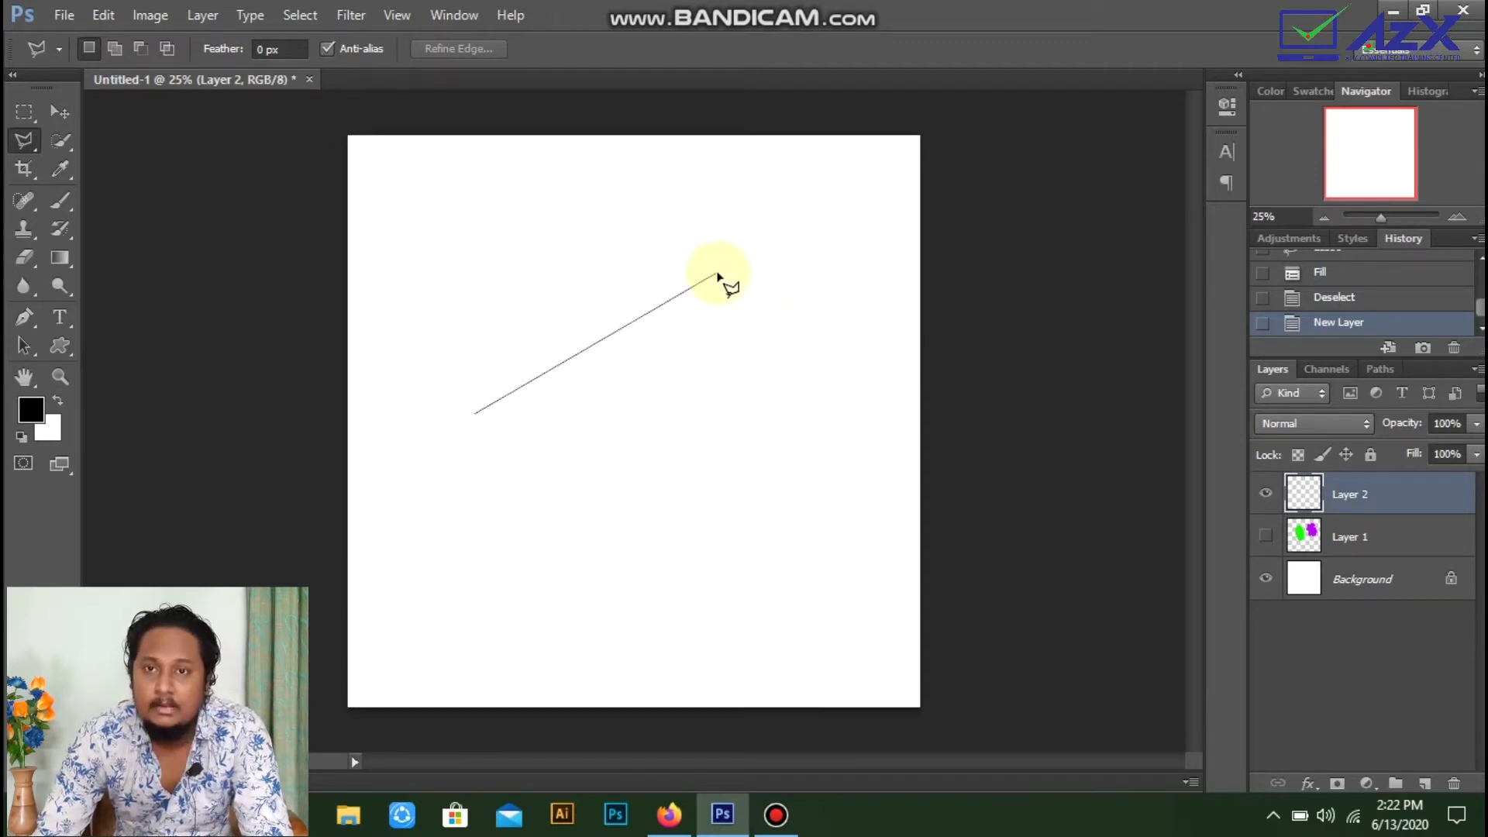
pyautogui.click(517, 258)
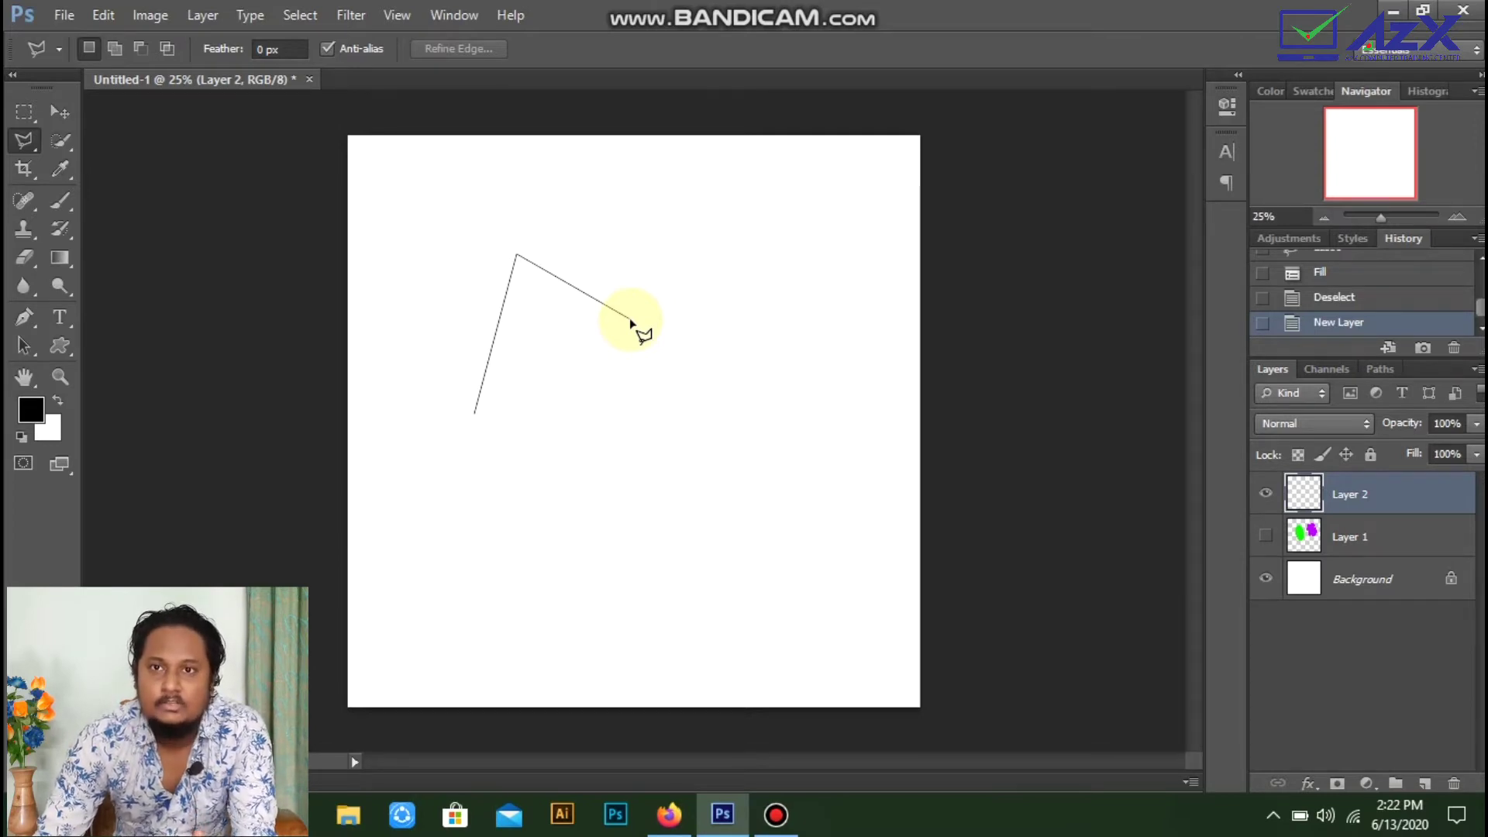
pyautogui.click(630, 317)
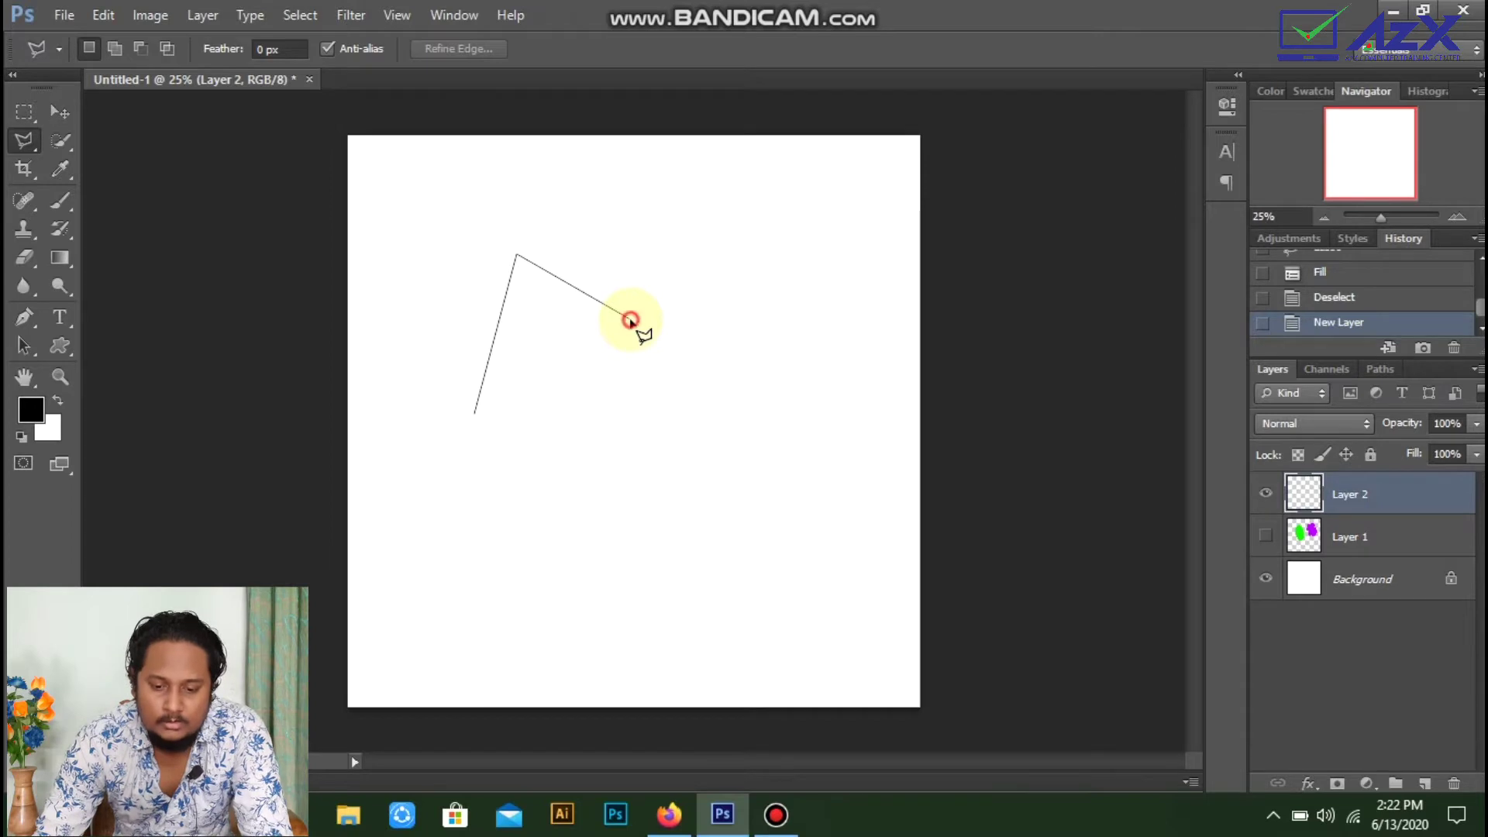
pyautogui.click(706, 256)
pyautogui.click(763, 401)
pyautogui.click(633, 381)
pyautogui.click(627, 527)
pyautogui.click(571, 414)
pyautogui.click(444, 534)
pyautogui.click(444, 412)
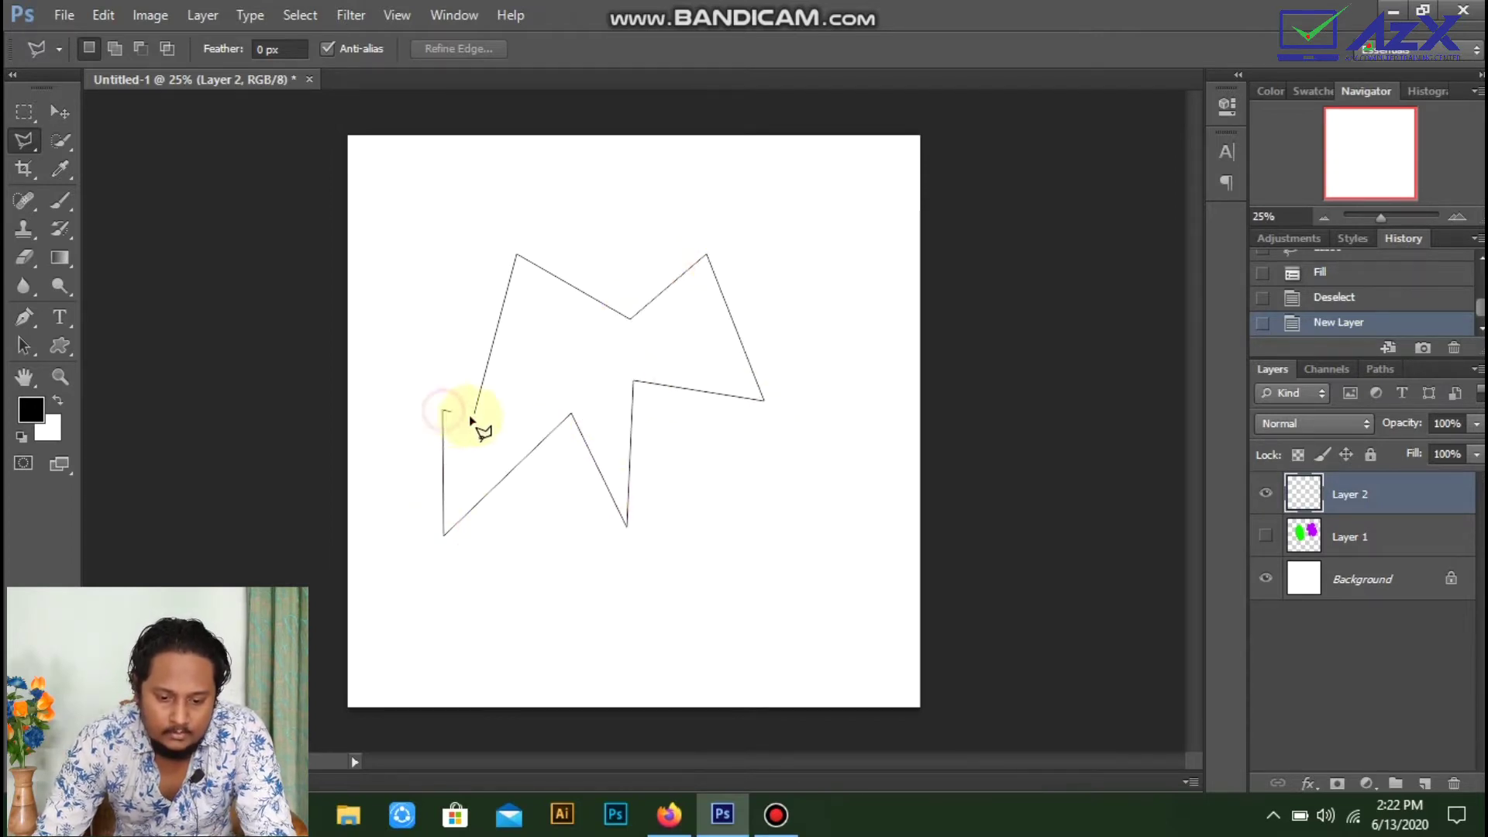
pyautogui.click(474, 414)
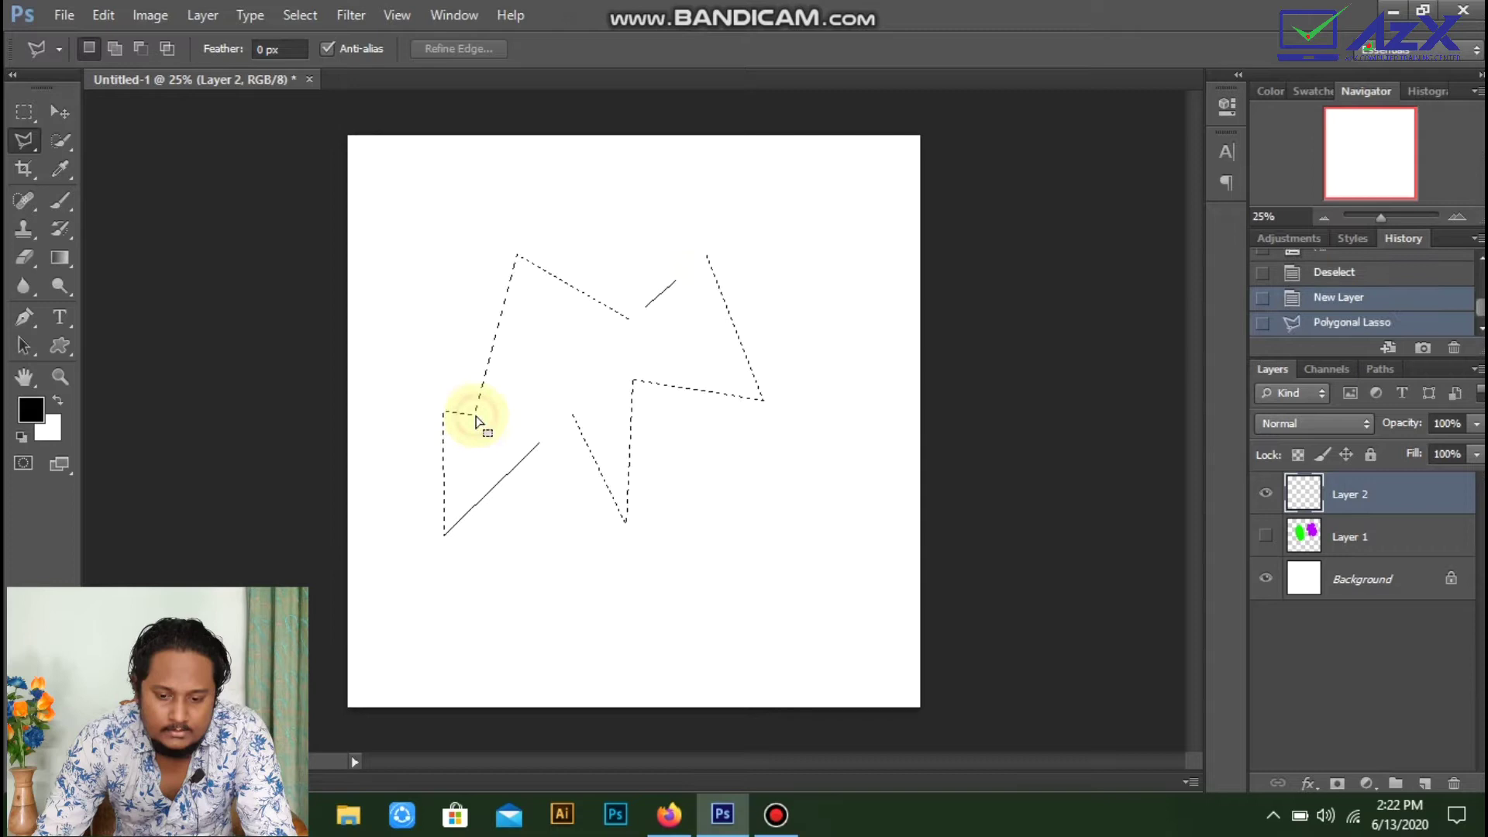
# Step: Fill the zigzag polygon selection on Layer 2 with orange #ff9000 and deselect it
pyautogui.rightClick(564, 332)
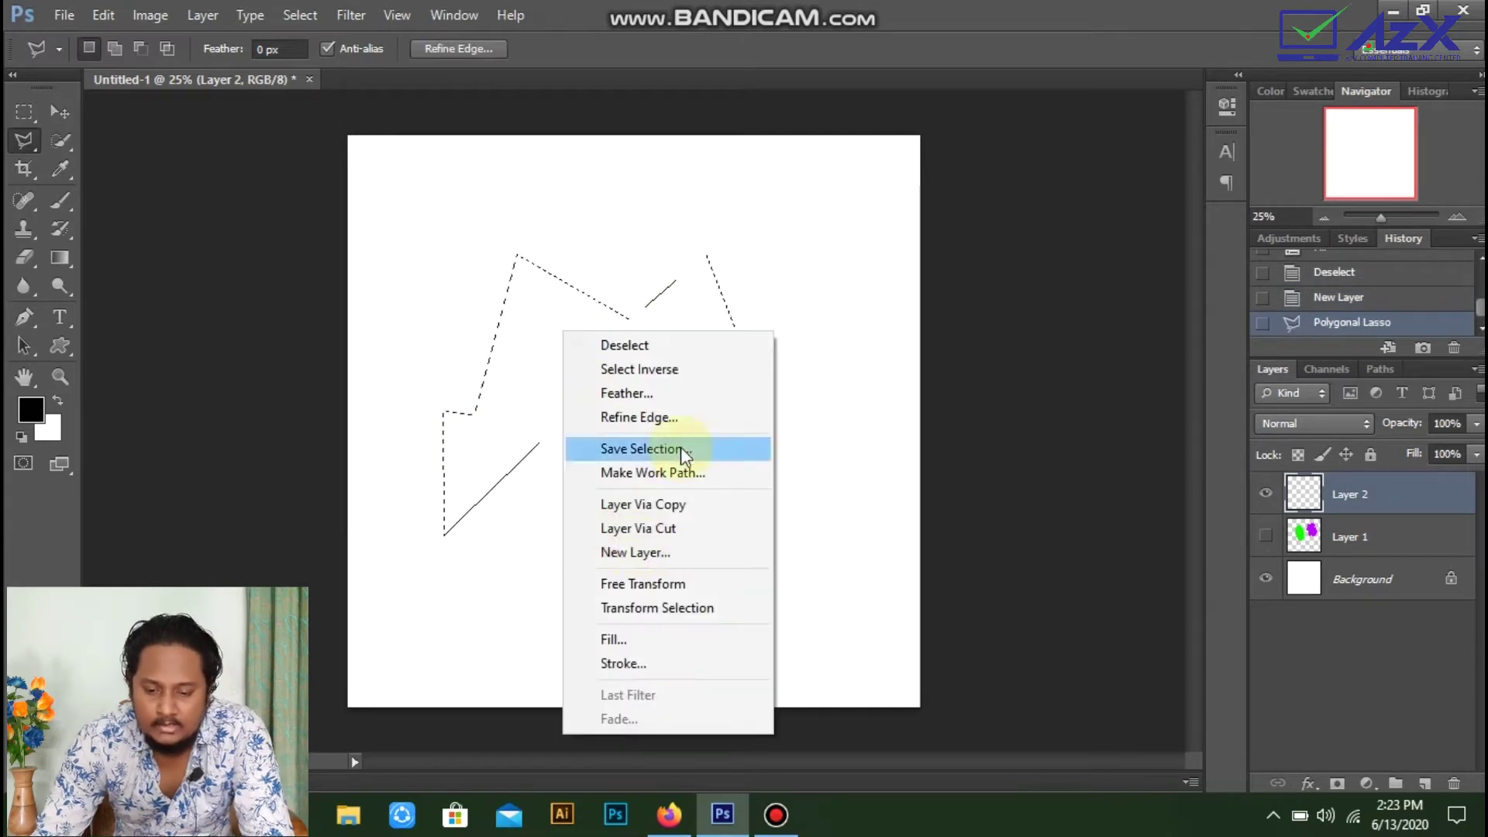
pyautogui.click(647, 637)
pyautogui.click(852, 203)
pyautogui.click(744, 256)
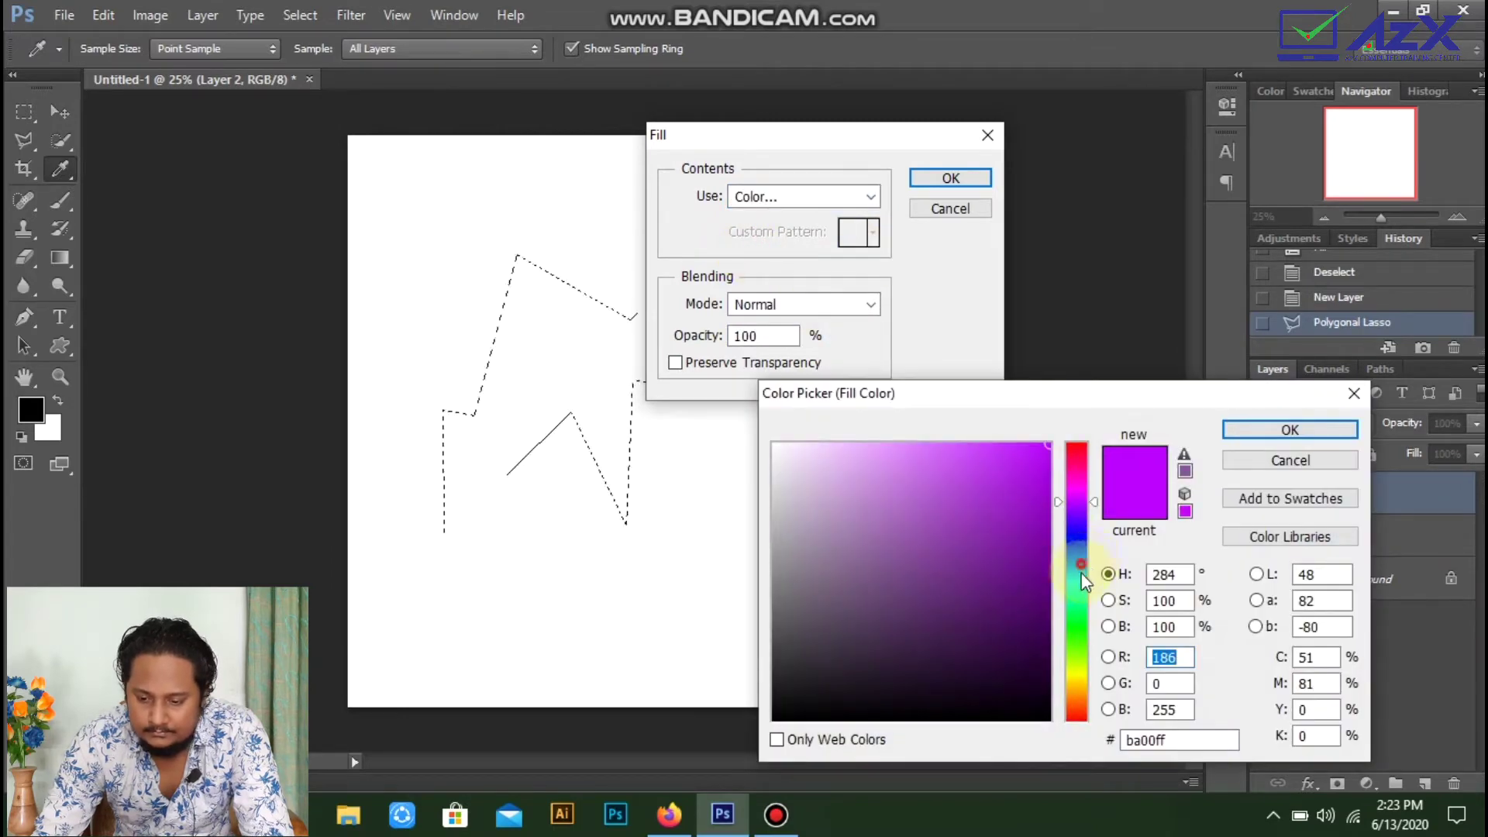
pyautogui.click(1077, 620)
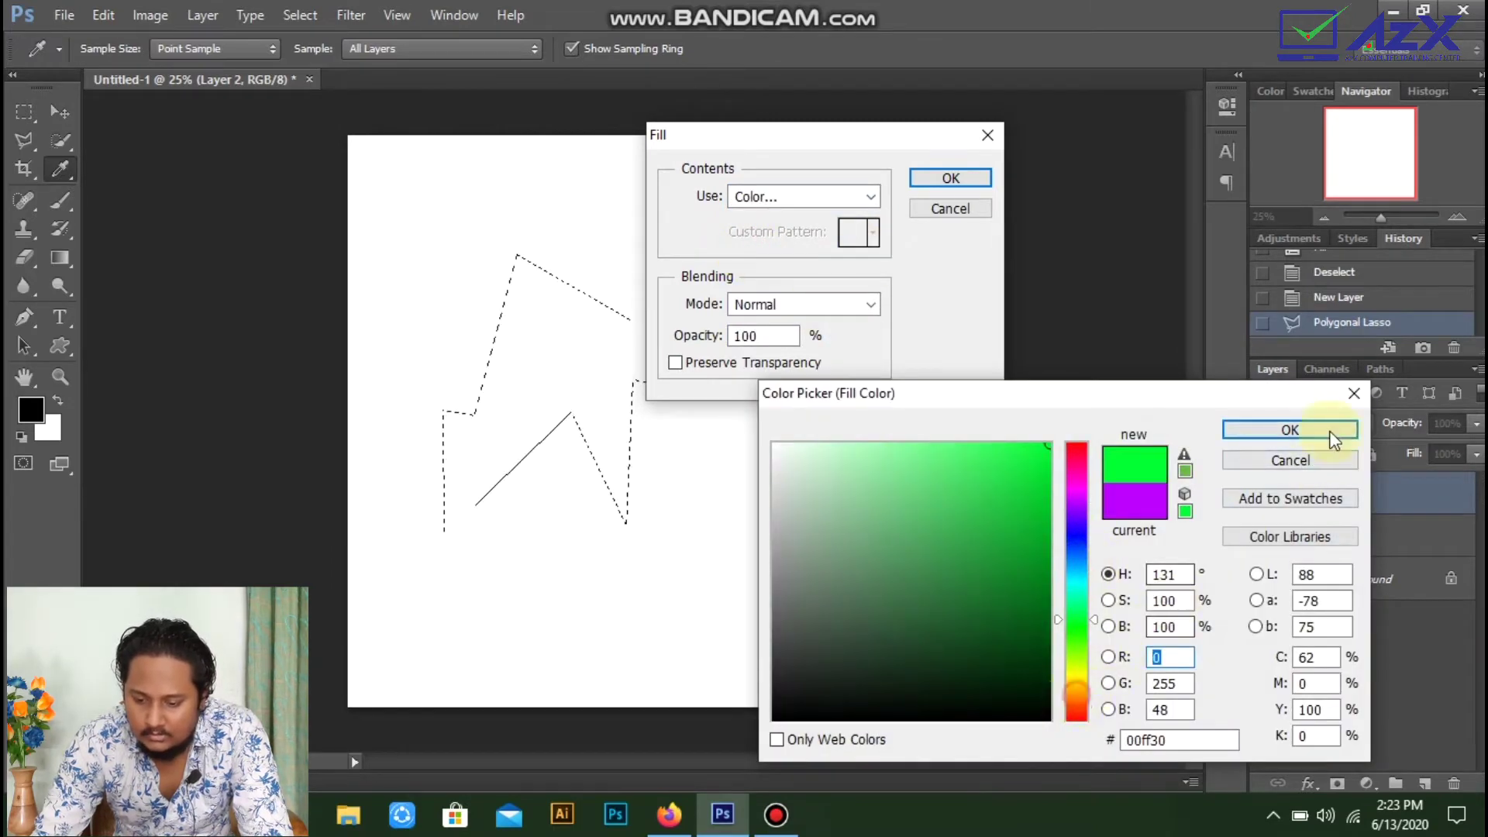
pyautogui.click(1289, 429)
pyautogui.click(989, 172)
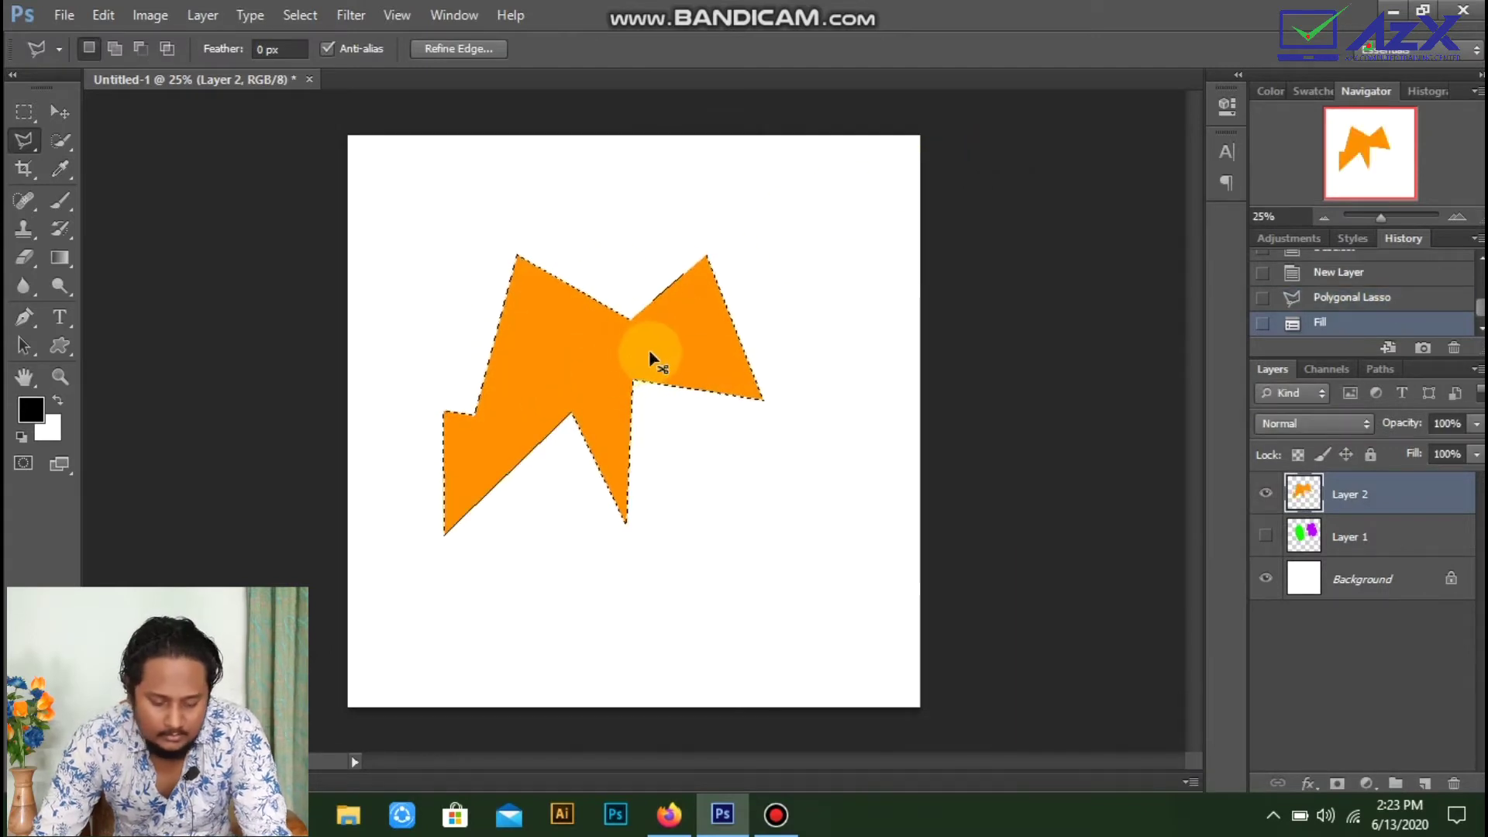
pyautogui.hotkey('ctrl', 'd')
# Step: Outline a second closed polygonal selection with a hollow middle below and to the right of the orange shape
pyautogui.click(736, 615)
pyautogui.click(721, 568)
pyautogui.click(755, 480)
pyautogui.click(844, 423)
pyautogui.click(879, 533)
pyautogui.click(879, 618)
pyautogui.click(819, 668)
pyautogui.click(688, 660)
pyautogui.click(564, 614)
pyautogui.click(574, 536)
pyautogui.click(655, 531)
pyautogui.click(690, 452)
pyautogui.click(697, 558)
pyautogui.click(663, 610)
pyautogui.click(743, 645)
pyautogui.click(819, 571)
pyautogui.click(791, 474)
pyautogui.click(727, 552)
pyautogui.click(736, 611)
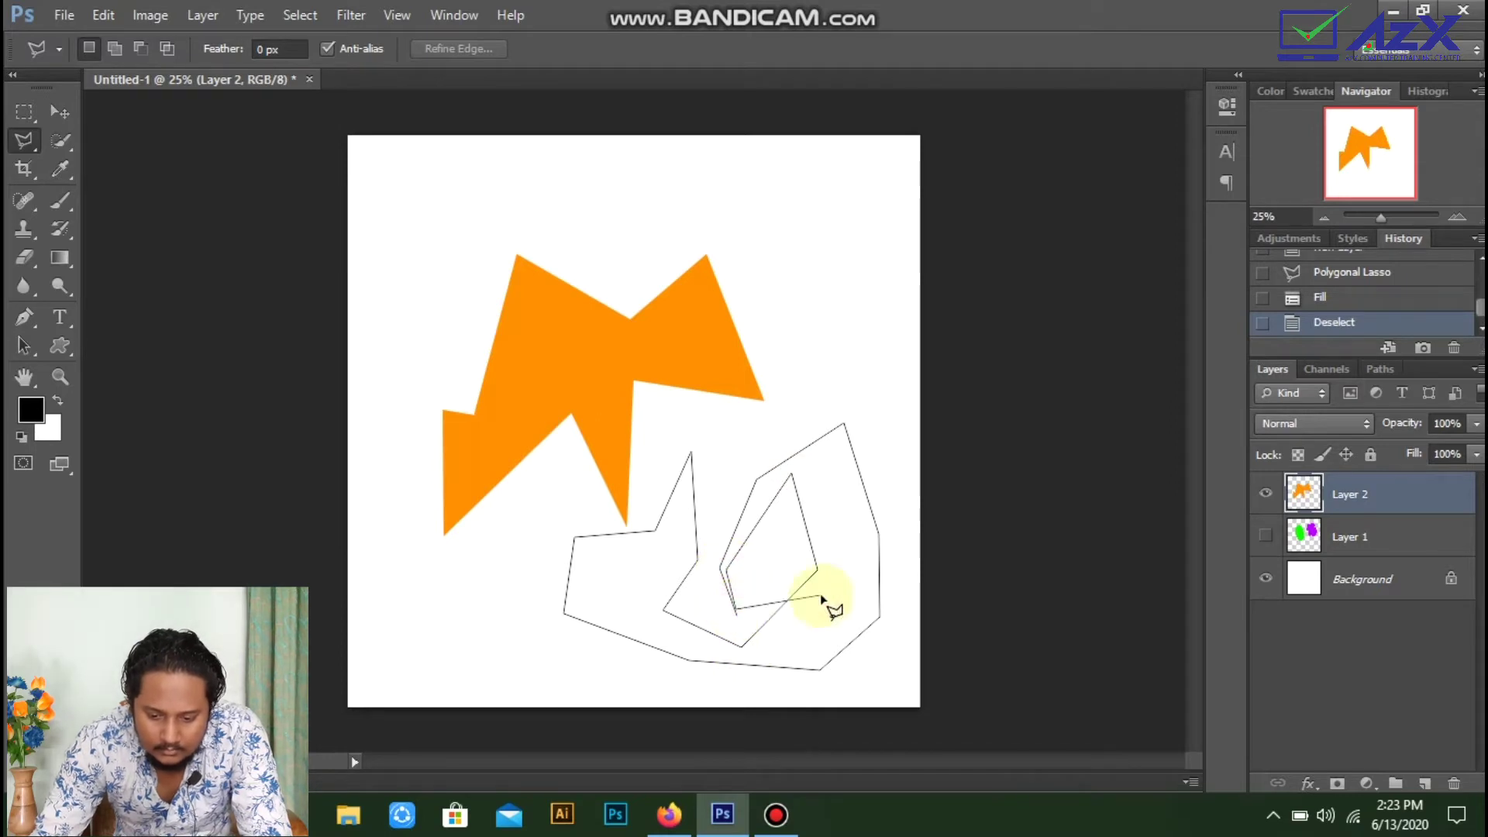
pyautogui.click(738, 616)
# Step: Fill the second polygon selection with blue-violet #5400ff and deselect it
pyautogui.rightClick(831, 508)
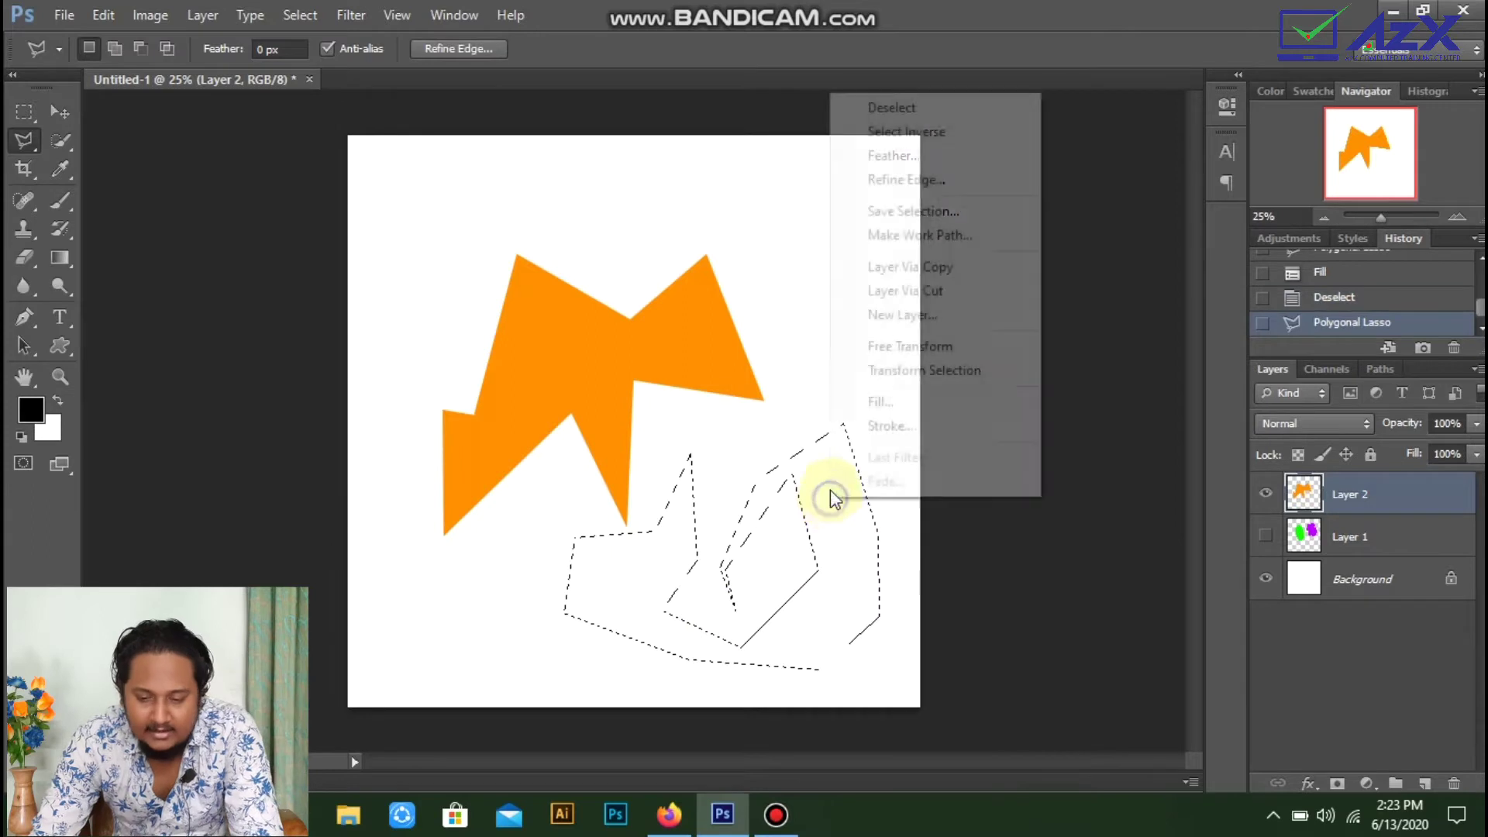
pyautogui.click(883, 398)
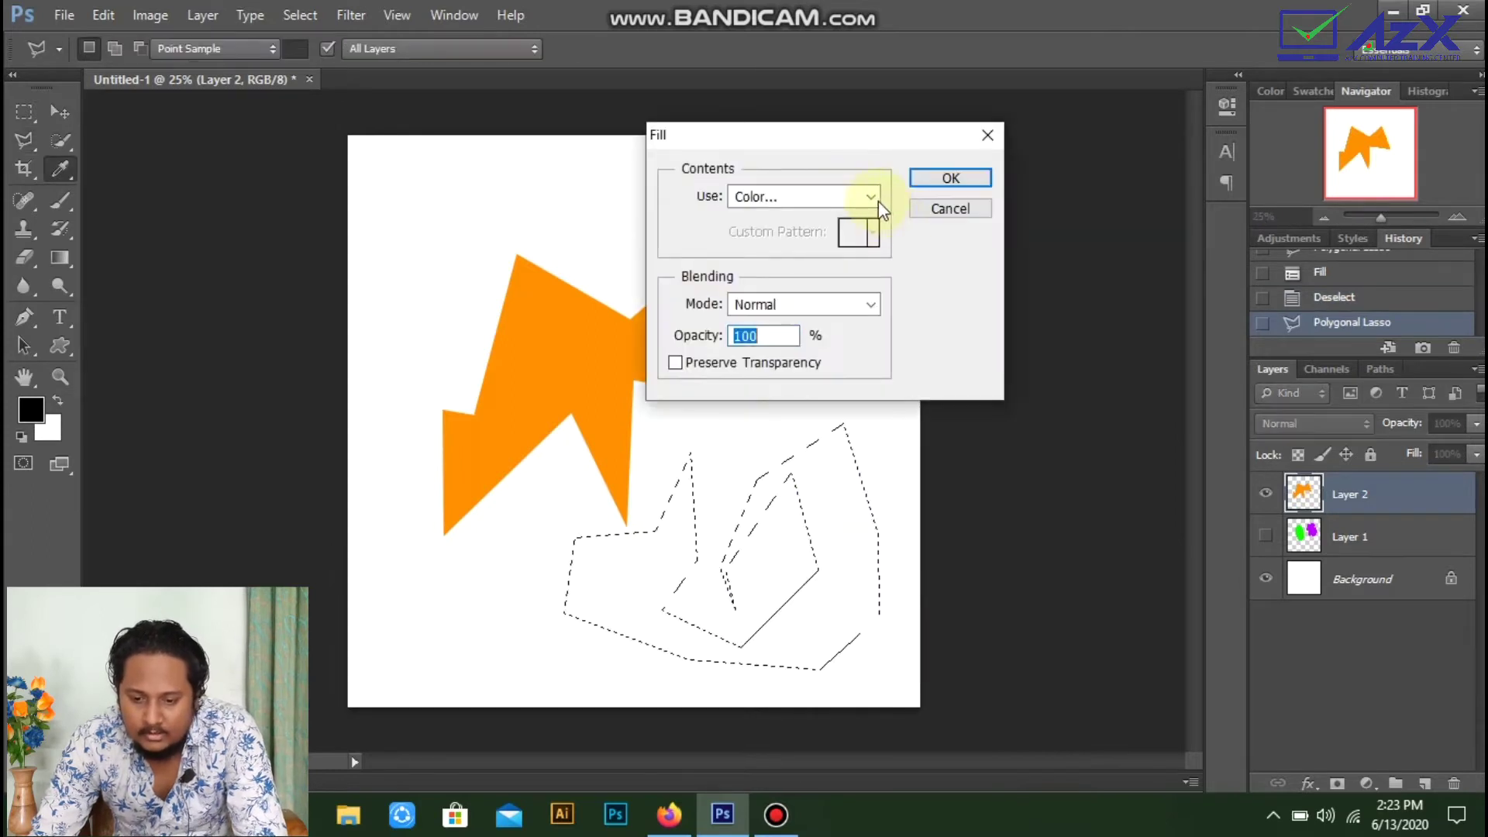
pyautogui.click(871, 197)
pyautogui.click(854, 265)
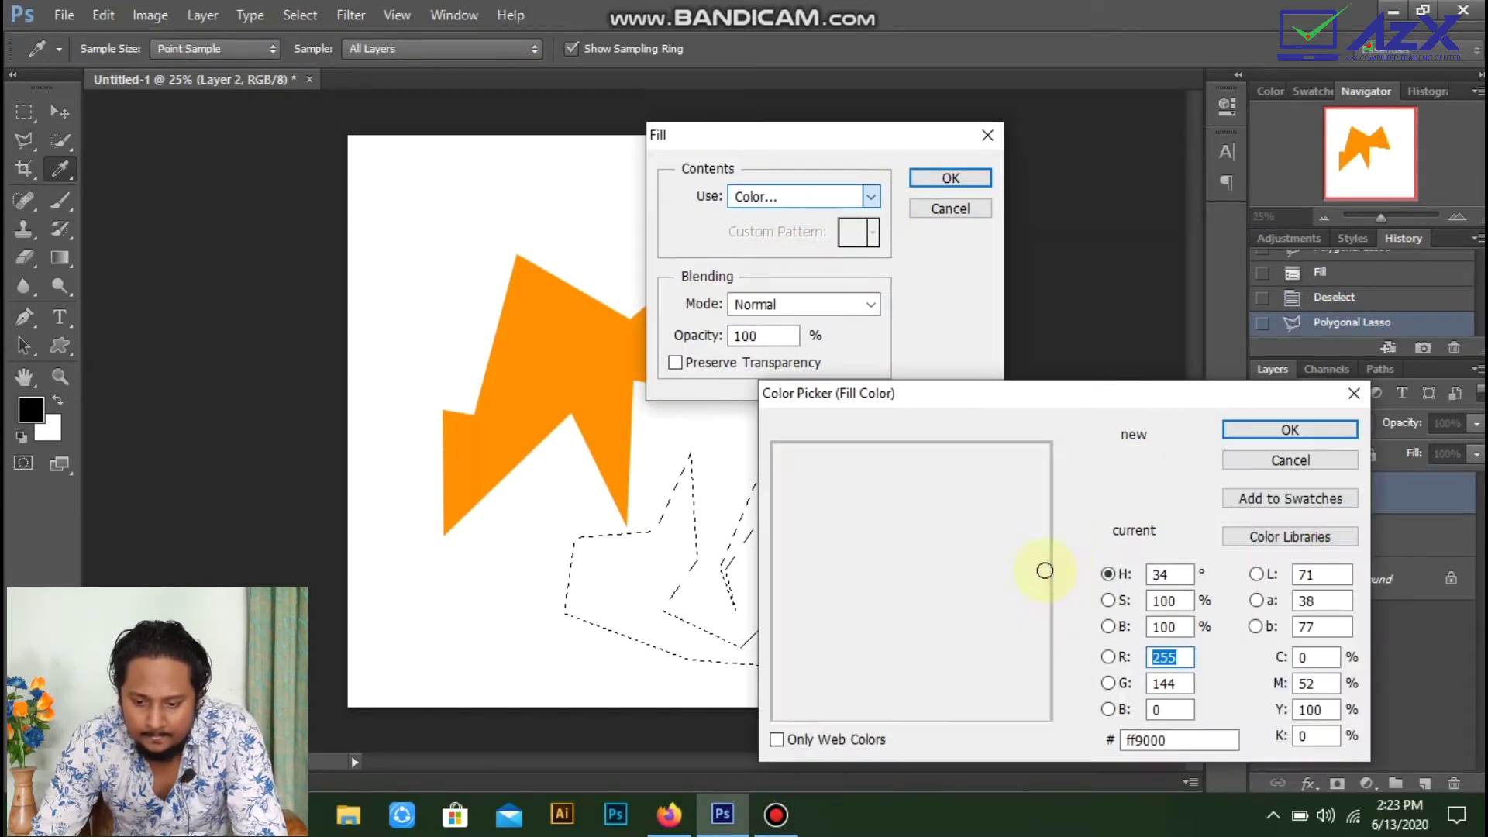
pyautogui.click(1076, 520)
pyautogui.click(1289, 431)
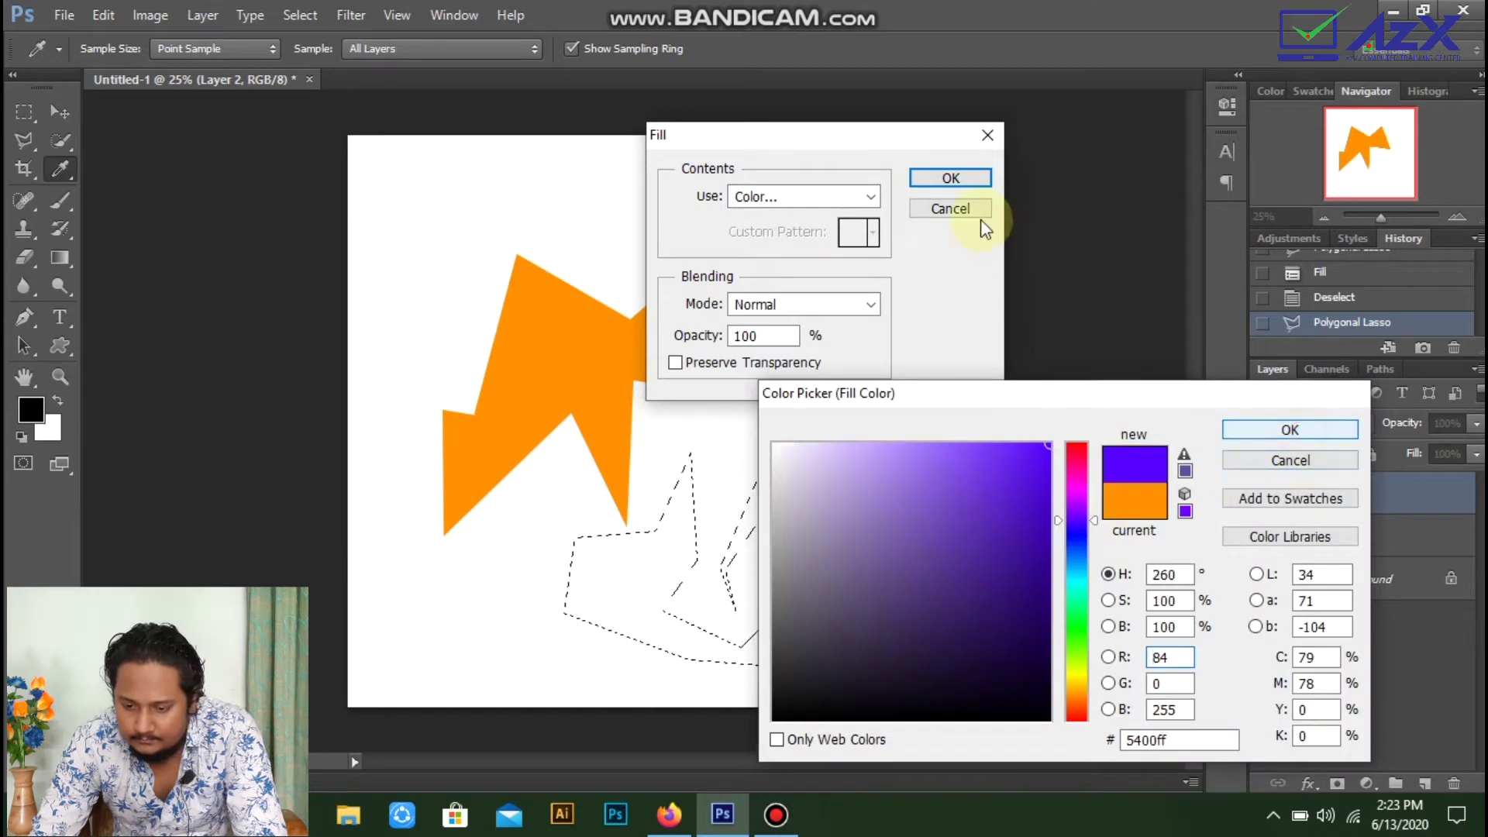
pyautogui.click(969, 180)
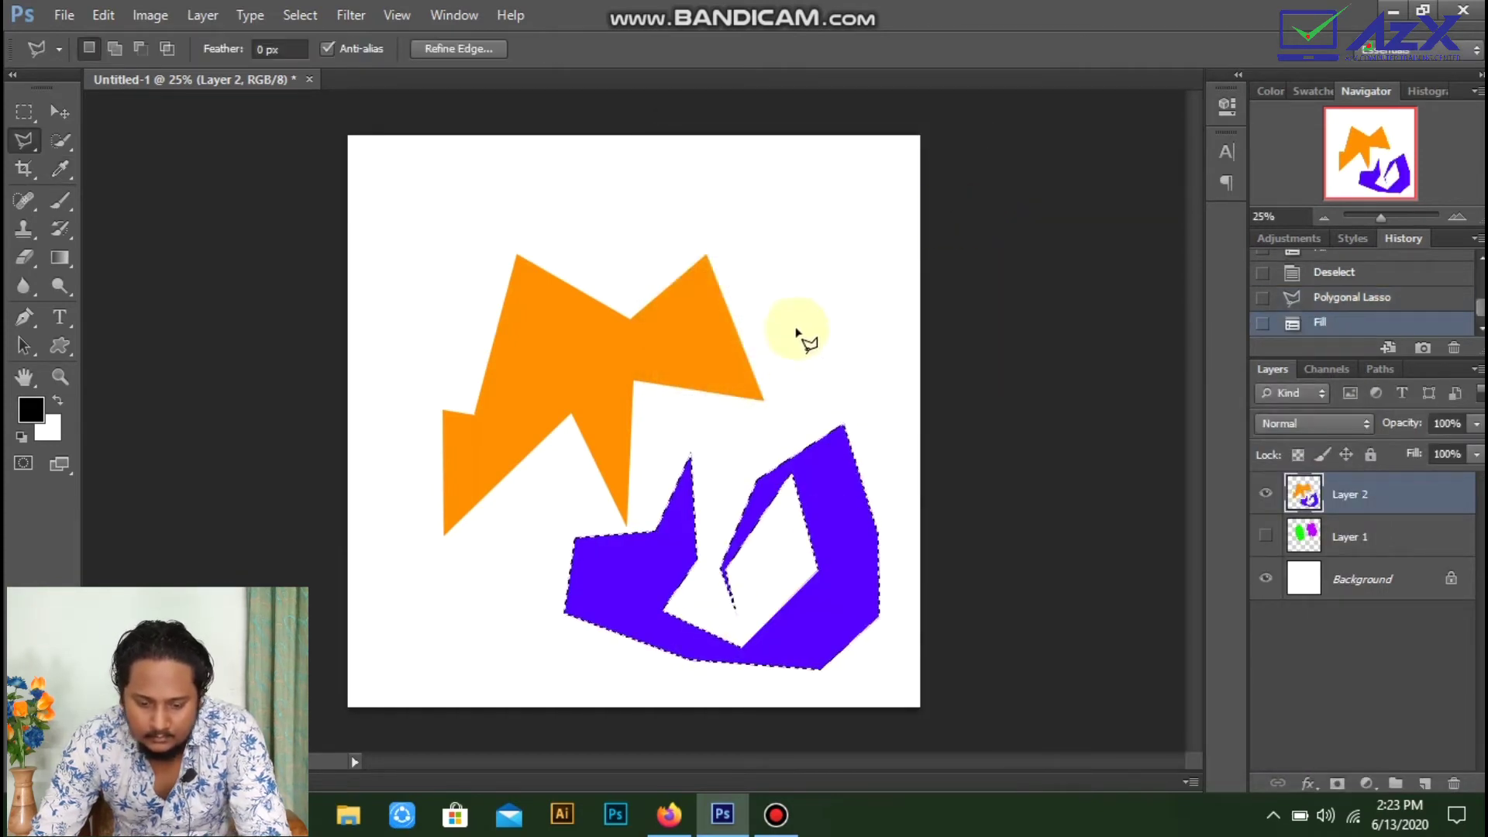
pyautogui.hotkey('ctrl', 'd')
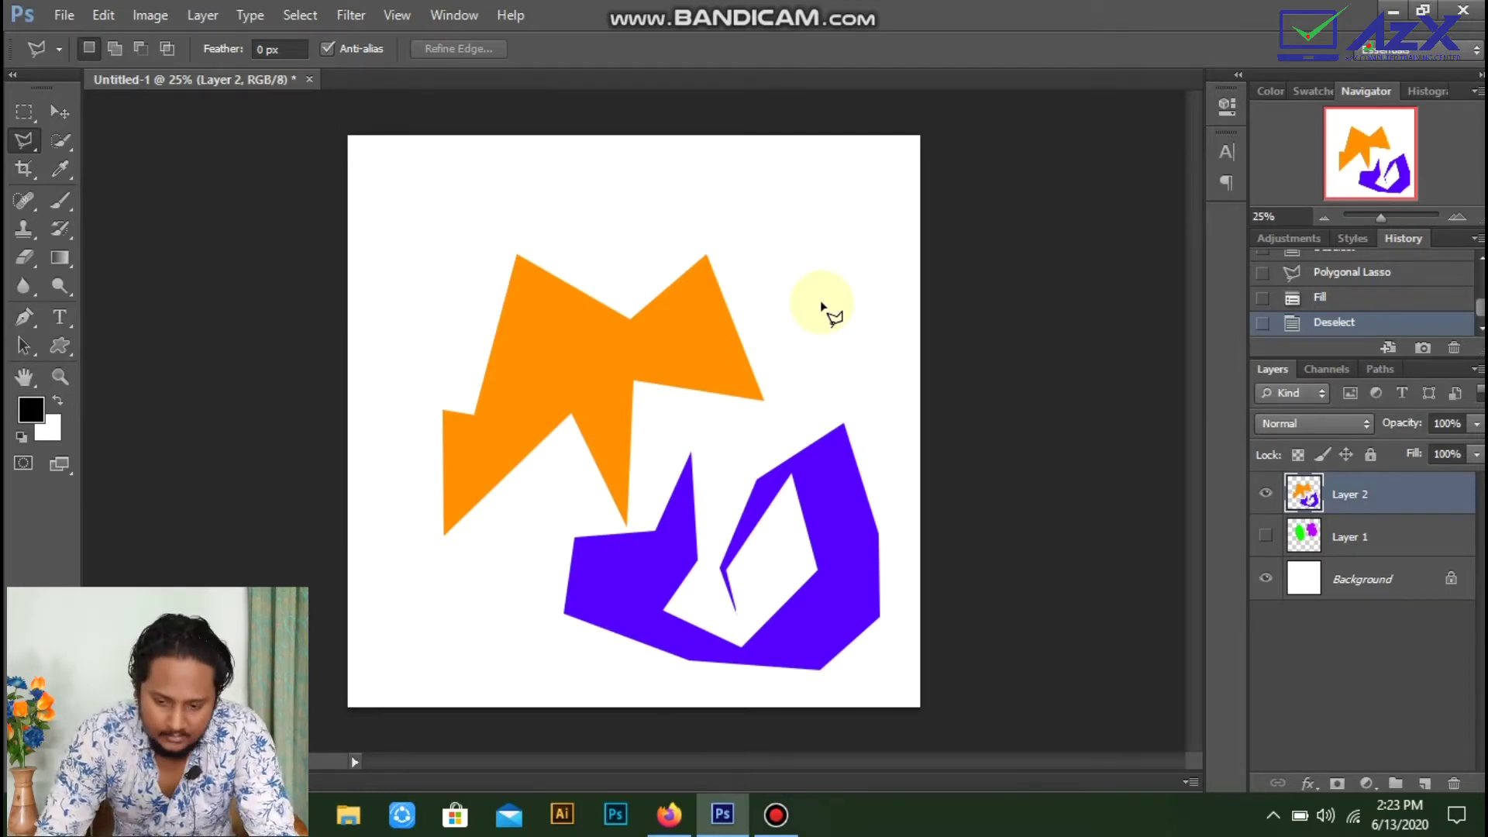
# Step: Hide Layer 2 and add another empty layer on top of it
pyautogui.click(1265, 493)
pyautogui.click(1424, 784)
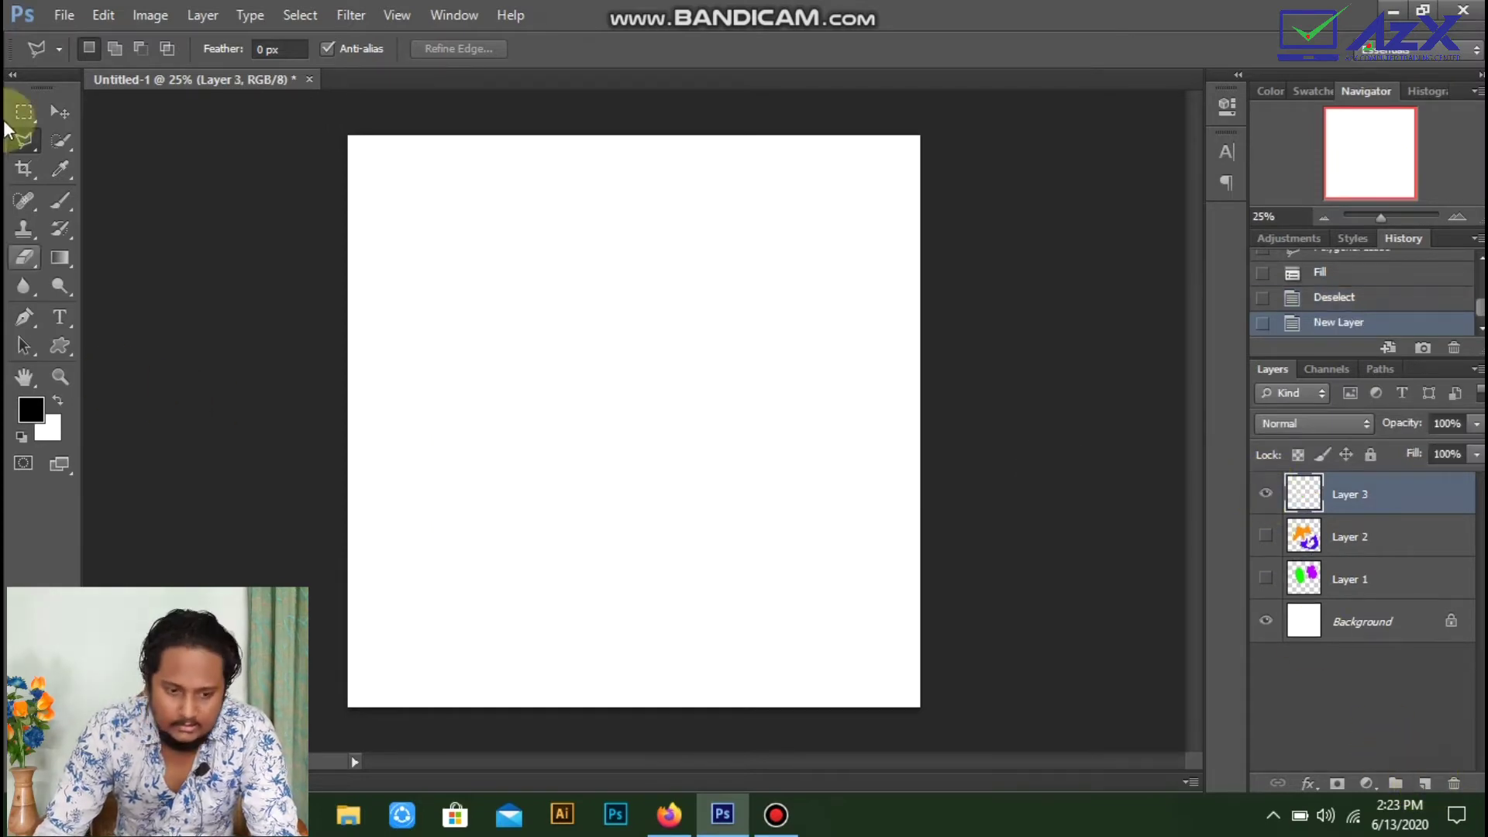
# Step: Trace a closed irregular selection around the middle of the blank canvas with the Magnetic Lasso tool
pyautogui.click(24, 142)
pyautogui.moveTo(26, 148)
pyautogui.mouseDown()
pyautogui.moveTo(140, 169)
pyautogui.moveTo(130, 179)
pyautogui.mouseUp()
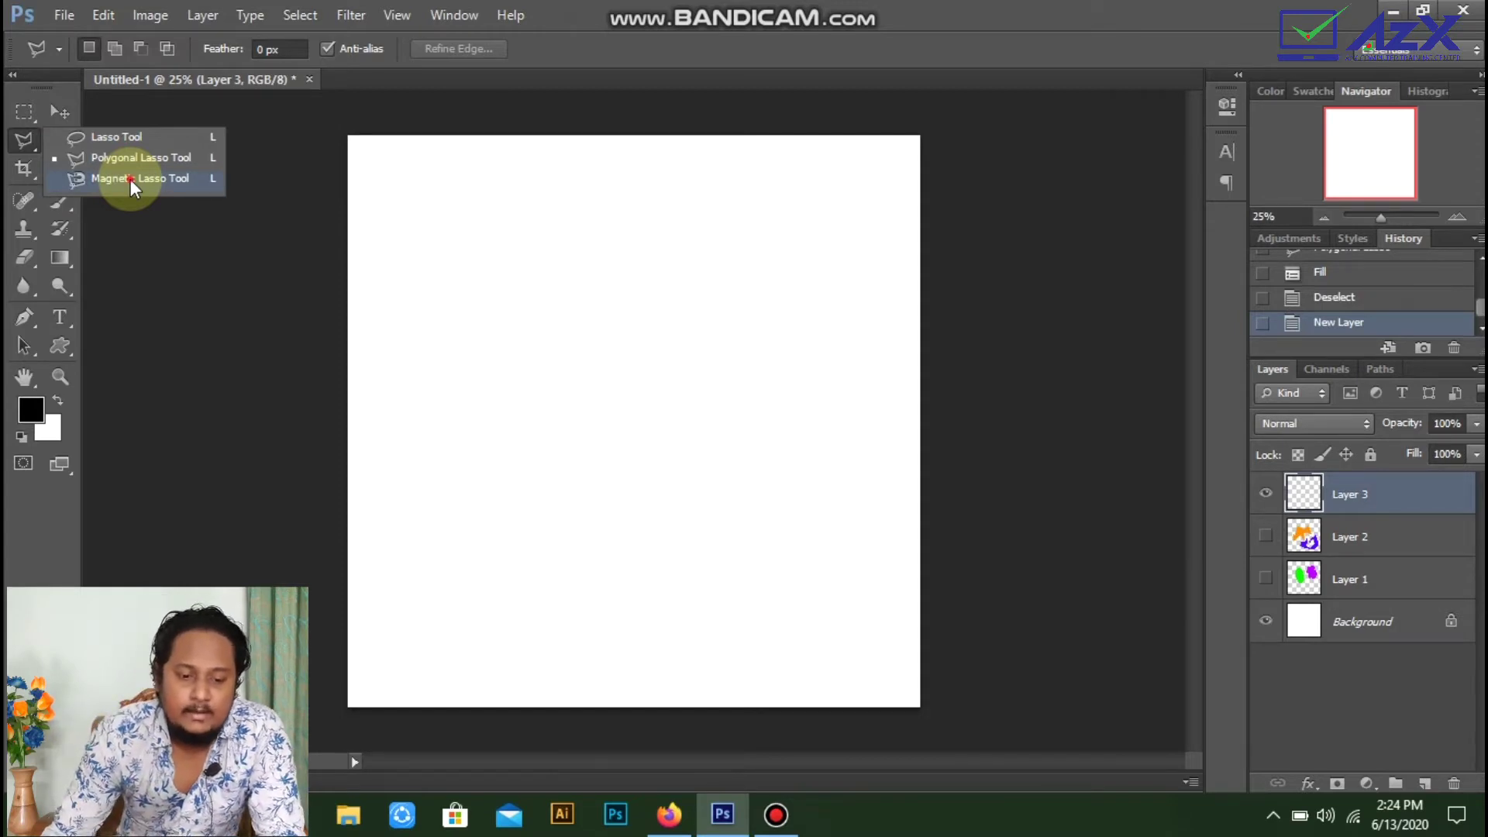
pyautogui.click(130, 179)
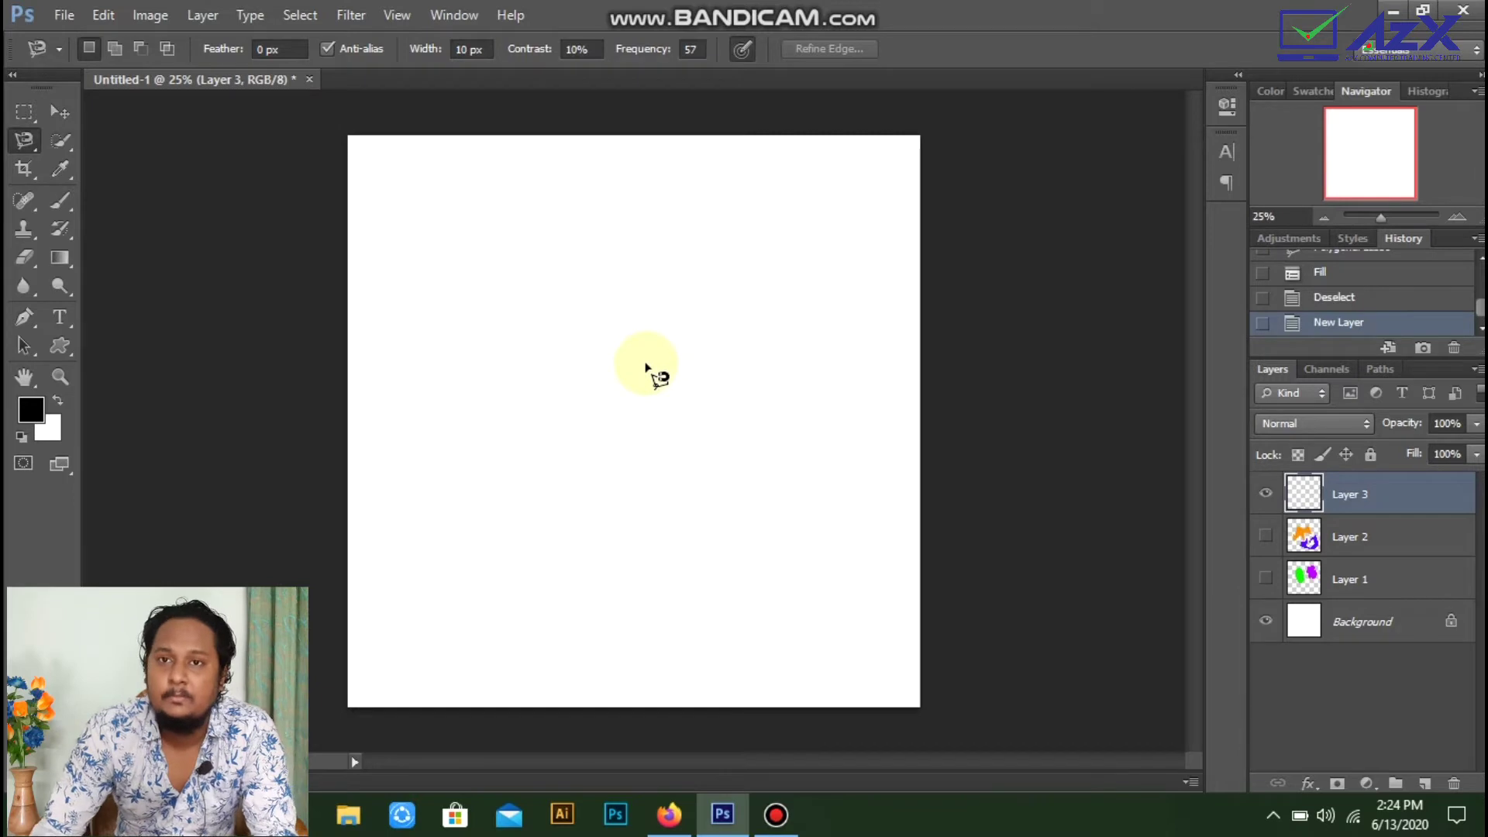
pyautogui.click(560, 451)
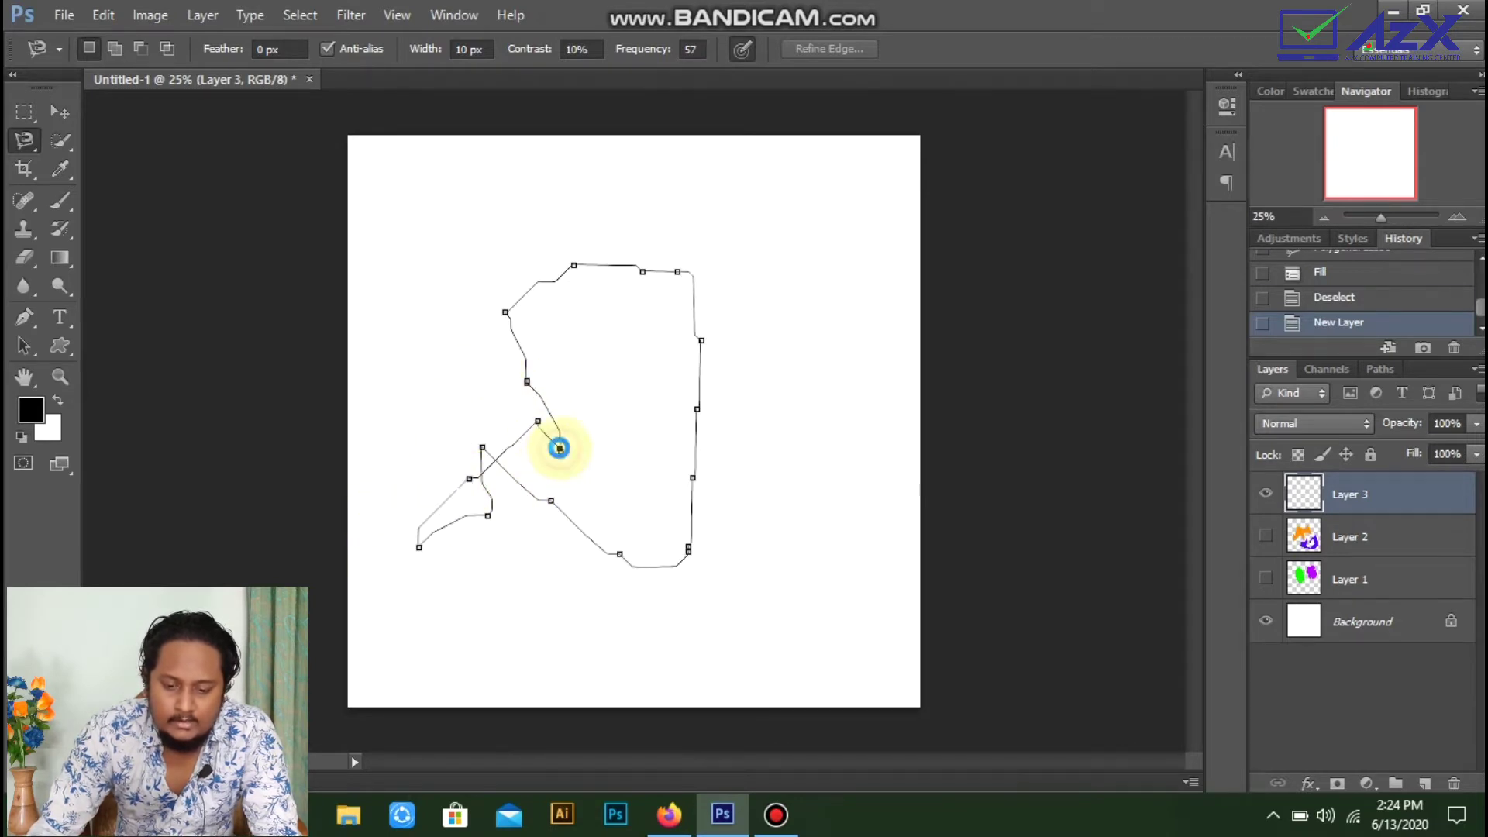
pyautogui.click(560, 448)
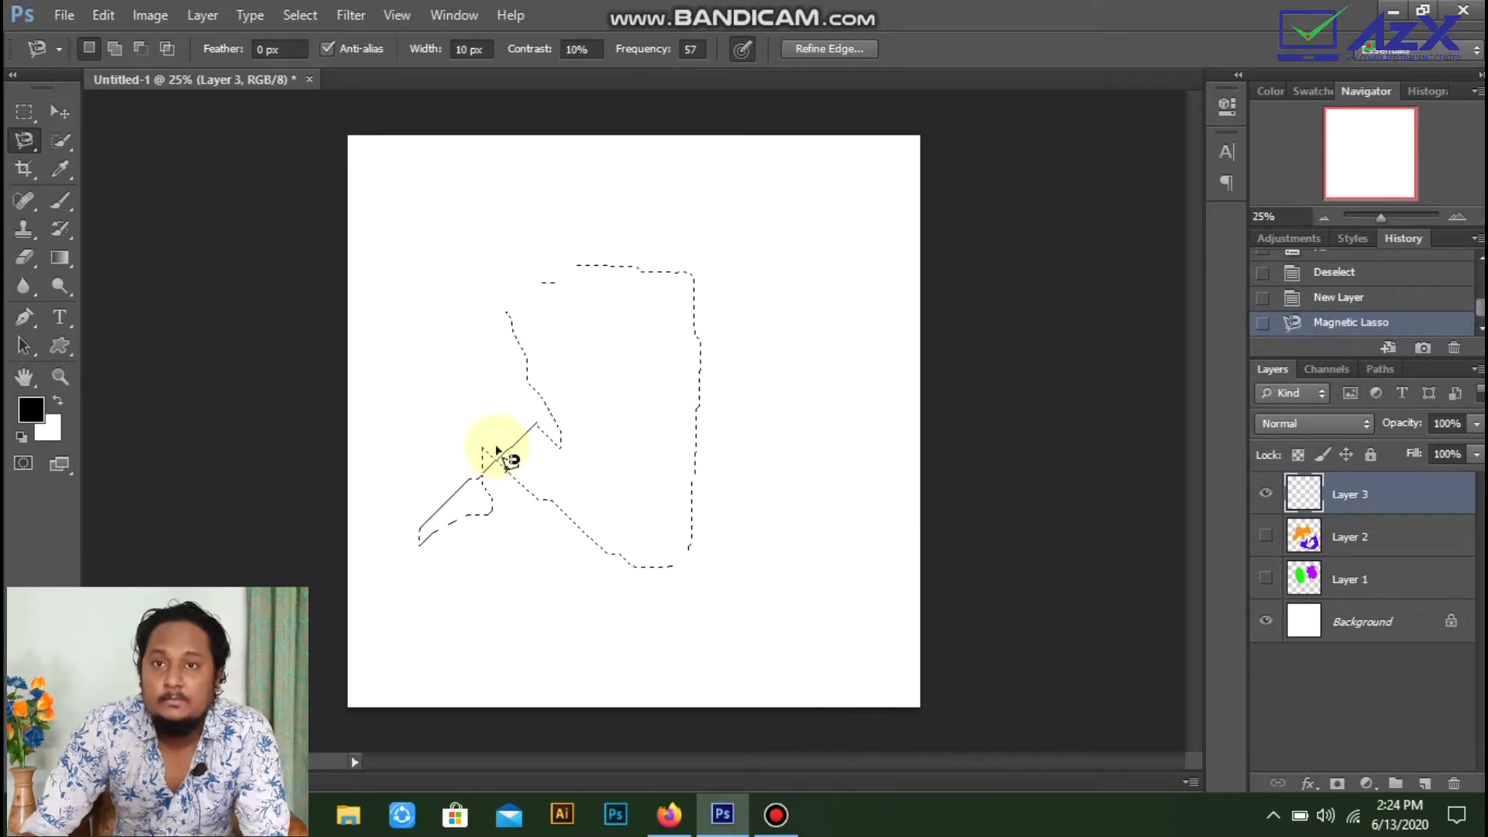
# Step: Clear the Magnetic Lasso selection and choose the solid heart for the Custom Shape tool
pyautogui.hotkey('ctrl', 'd')
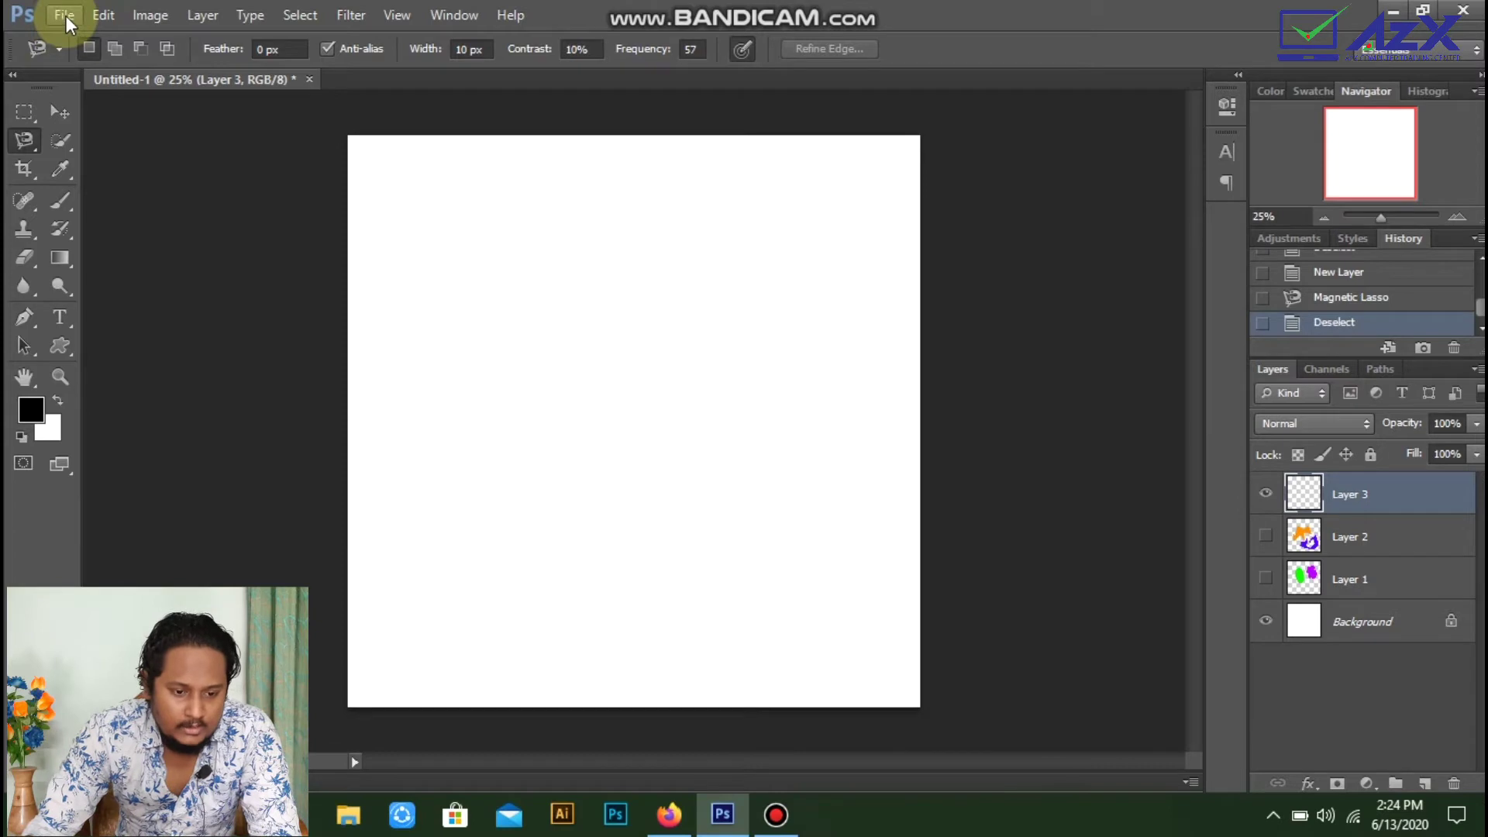
pyautogui.click(51, 348)
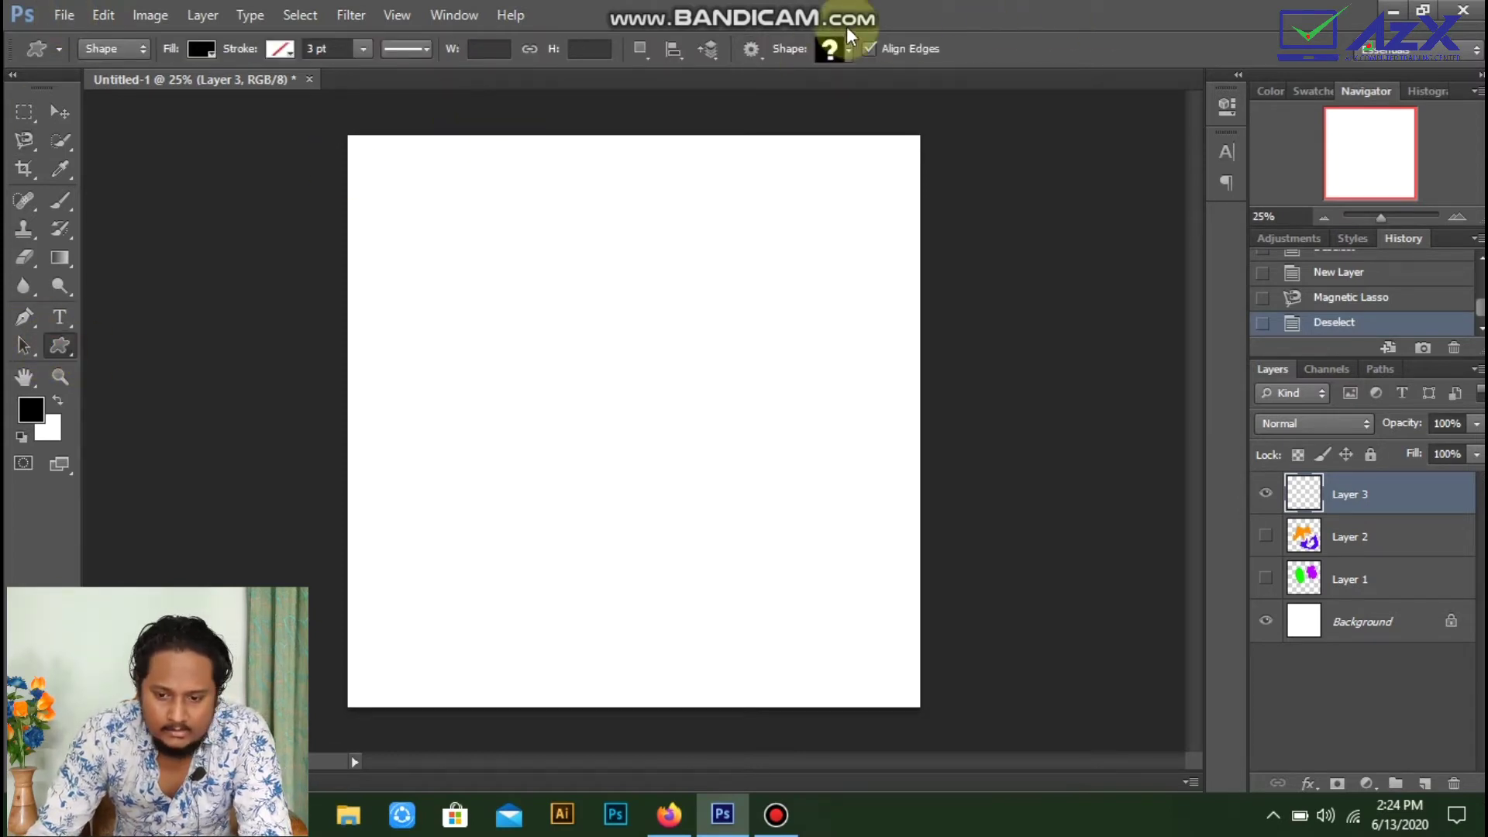
pyautogui.click(850, 49)
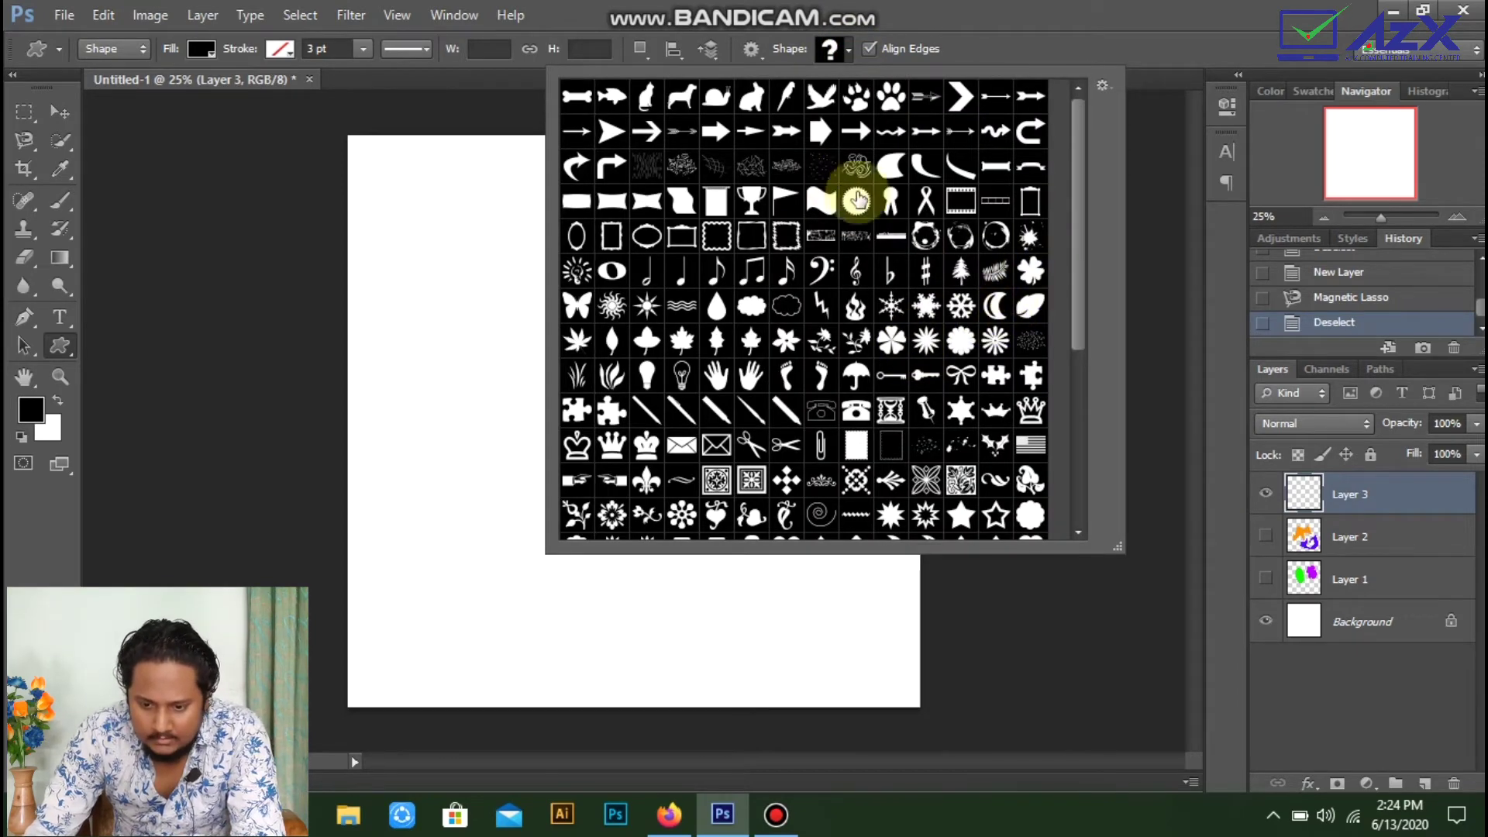
pyautogui.click(829, 203)
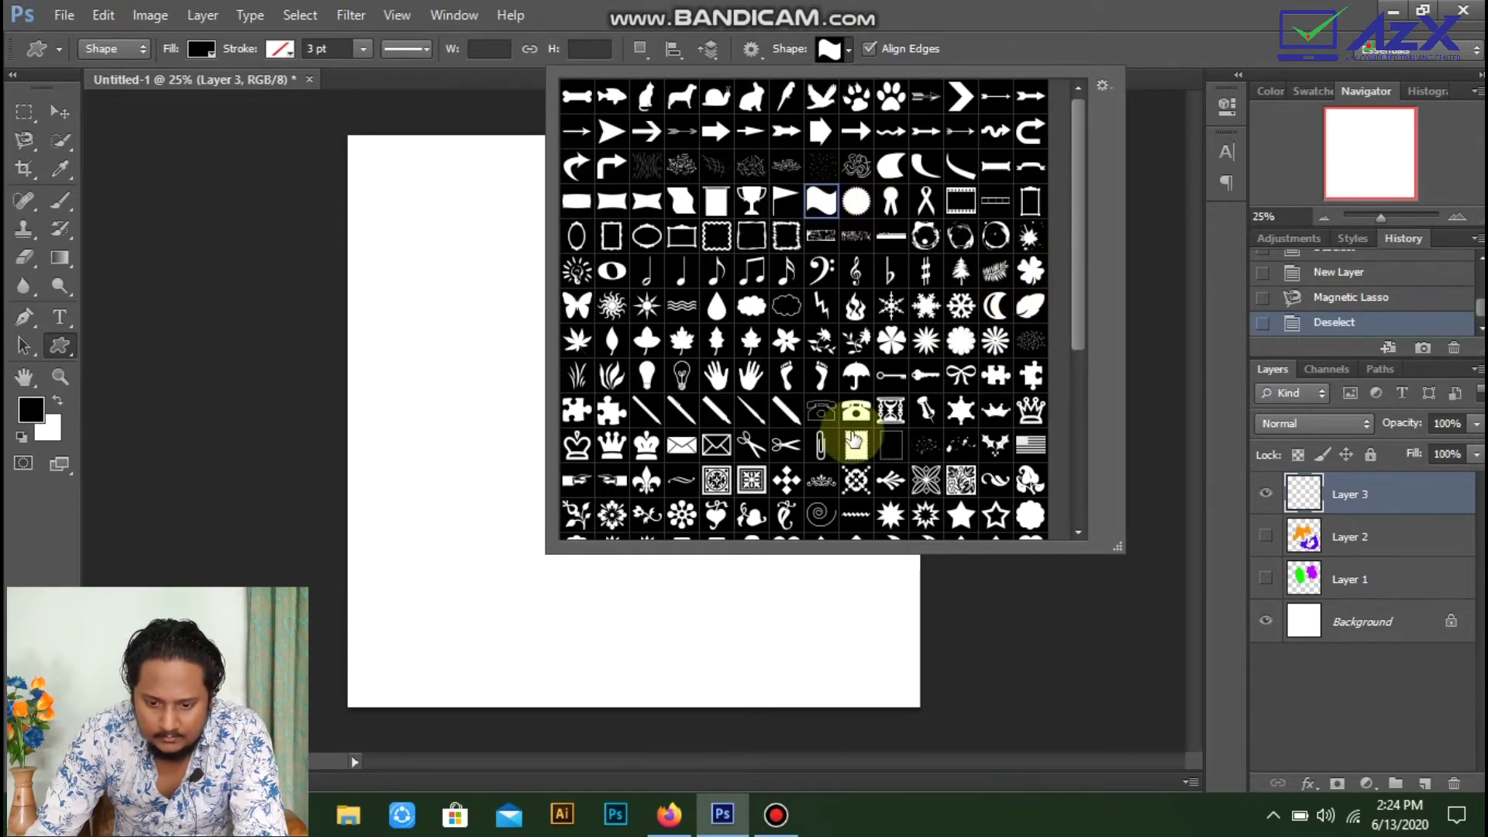
pyautogui.scroll(-3, 897, 482)
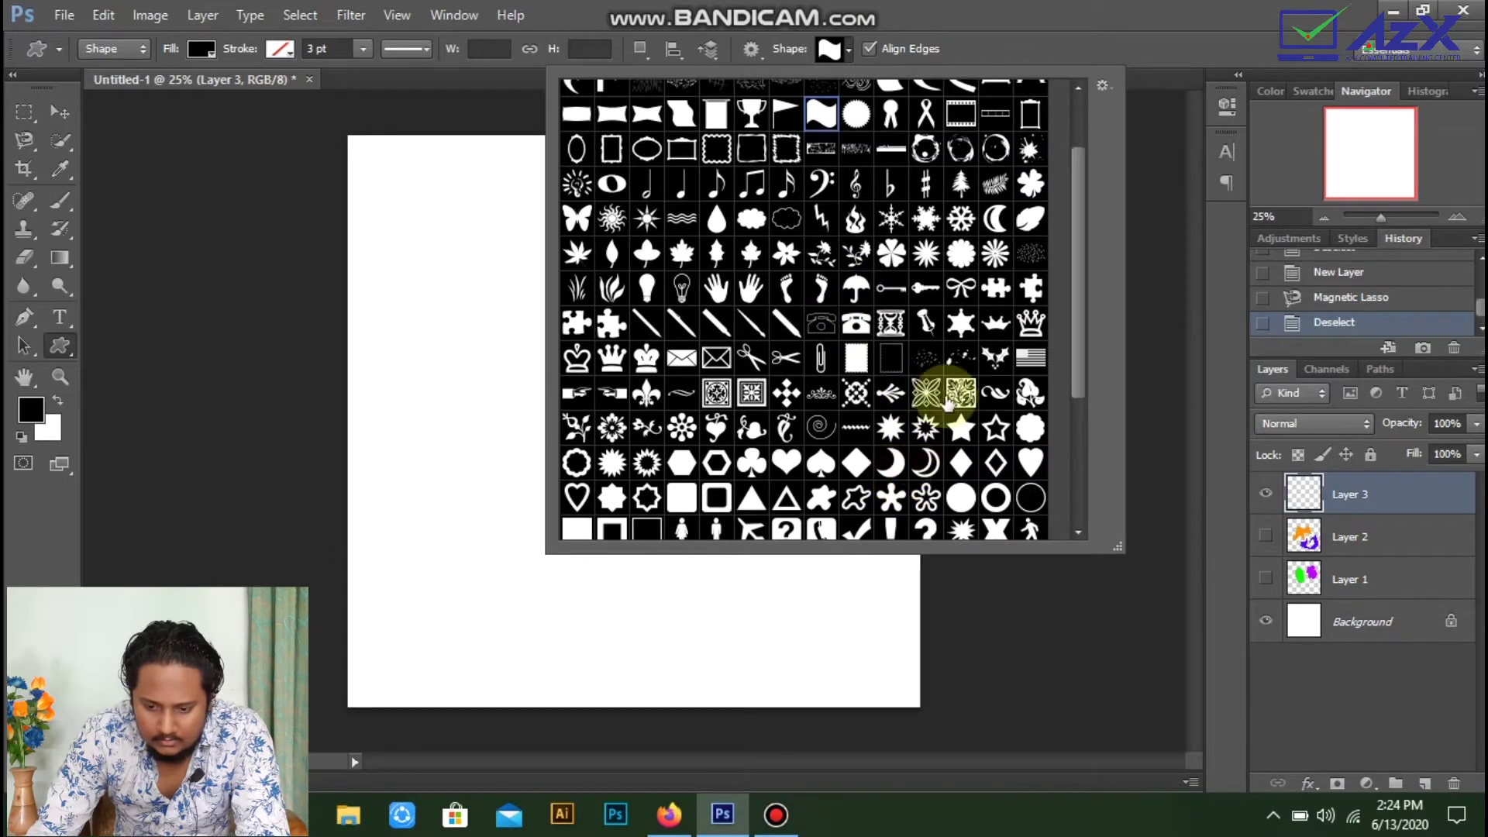
pyautogui.doubleClick(786, 462)
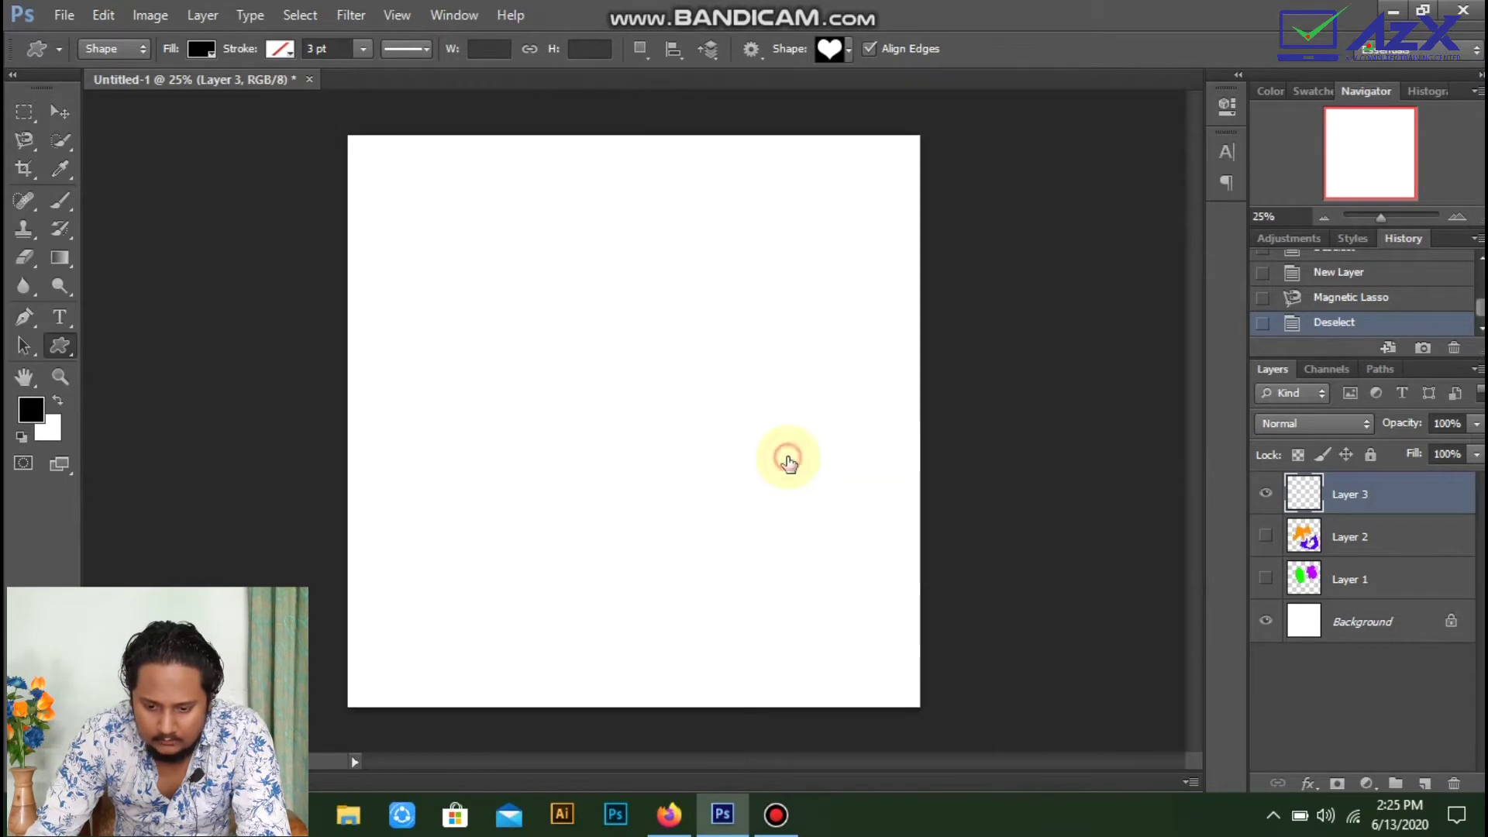
# Step: Draw a heart about 1060 × 1052 px with a red fill in the middle of the canvas
pyautogui.click(201, 51)
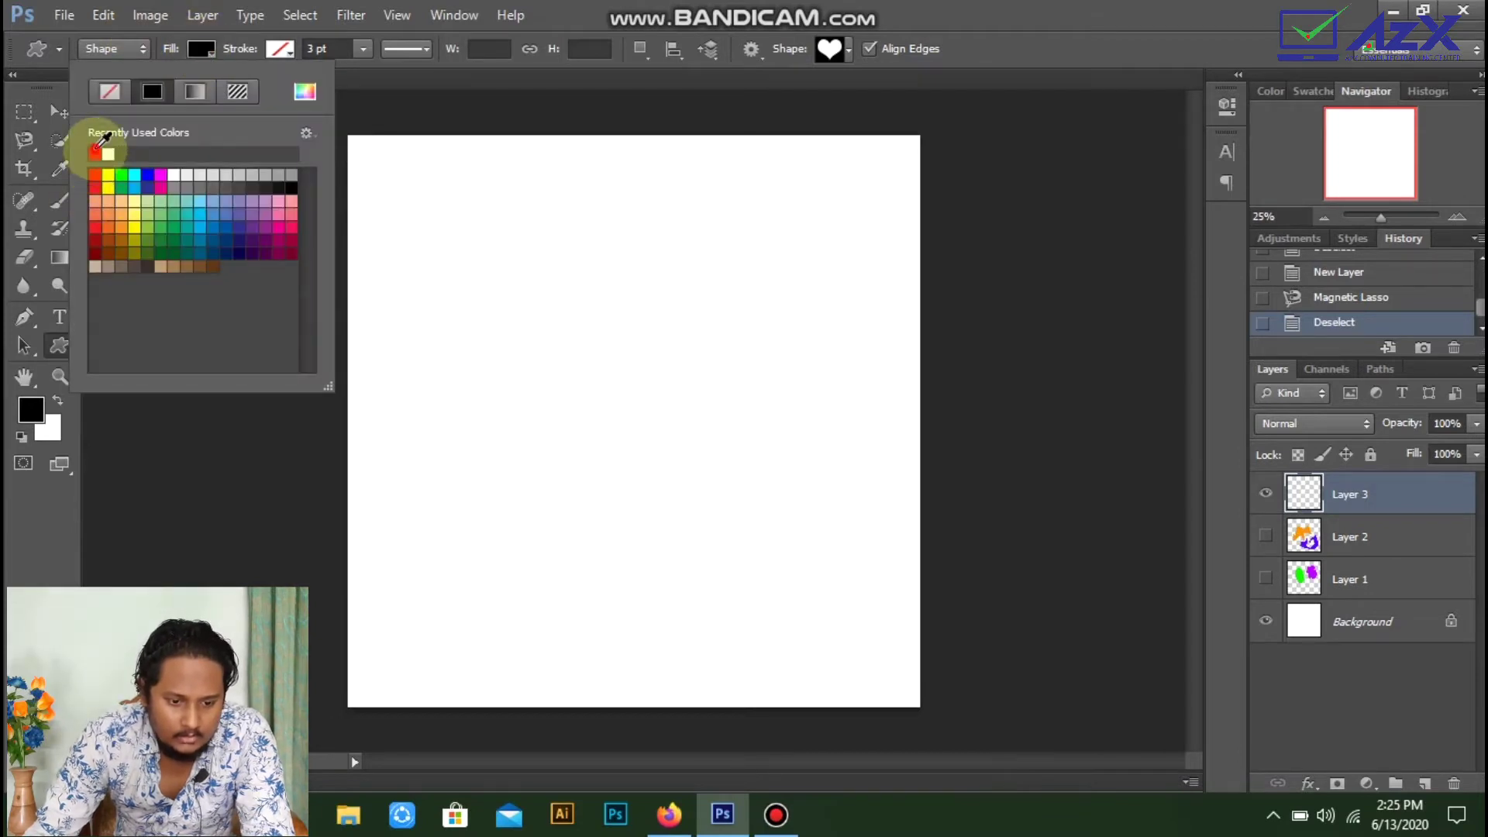
pyautogui.click(94, 154)
pyautogui.moveTo(509, 269); pyautogui.dragTo(797, 552)
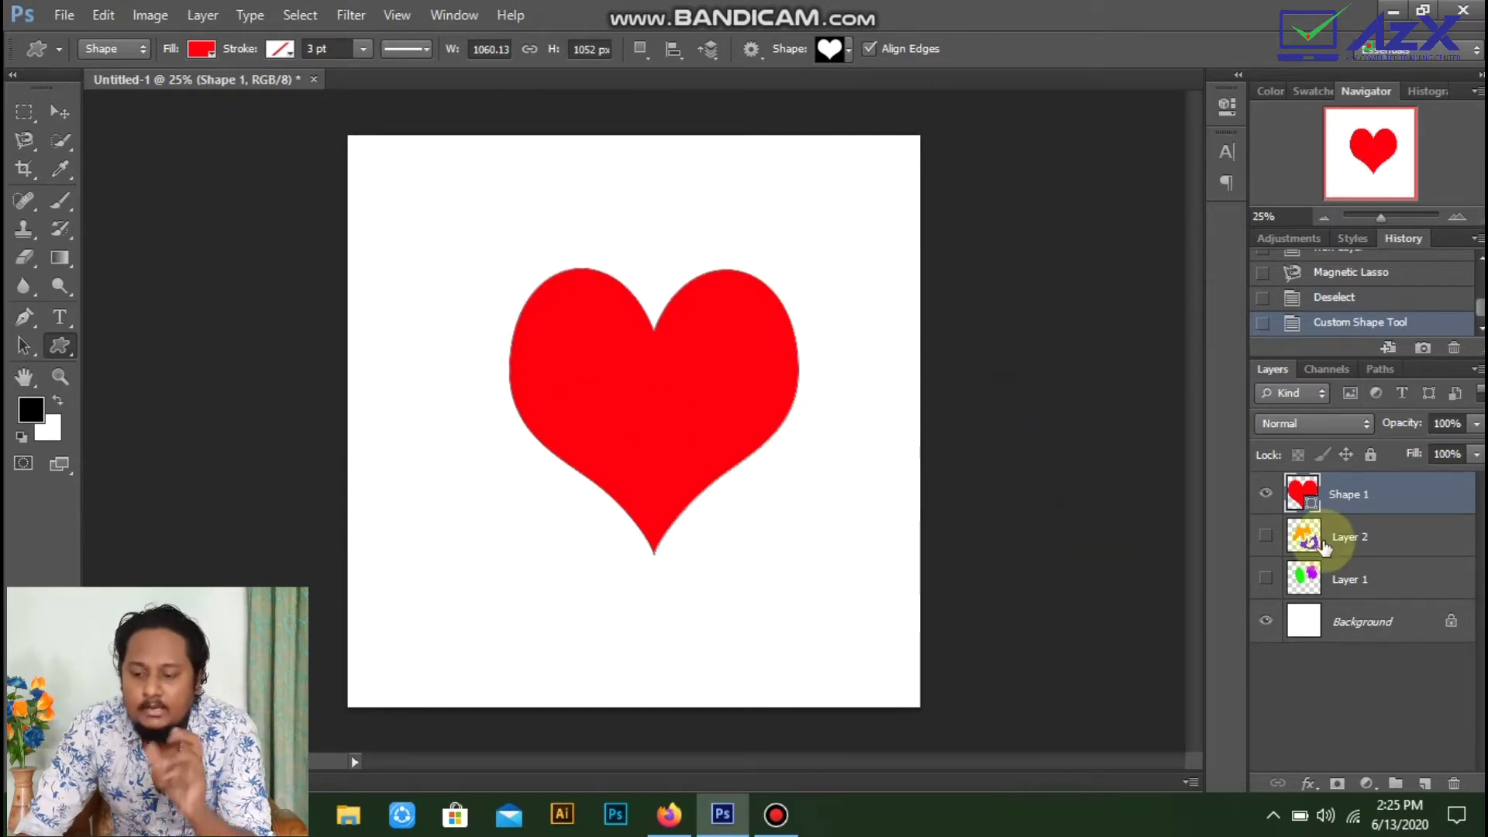
# Step: Rasterize the heart's shape layer and move the heart slightly to the left
pyautogui.rightClick(1387, 498)
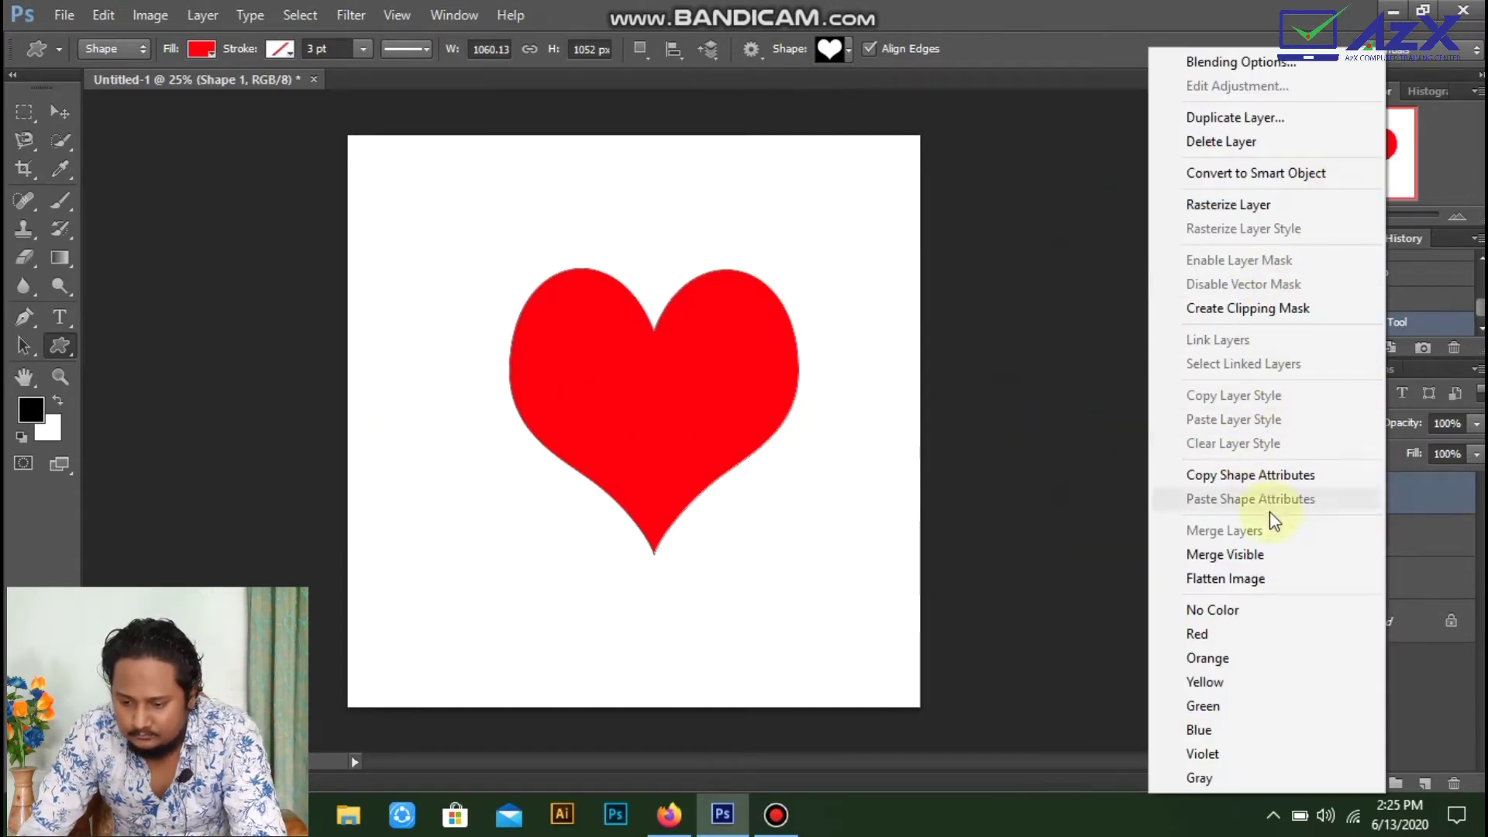
pyautogui.click(1237, 210)
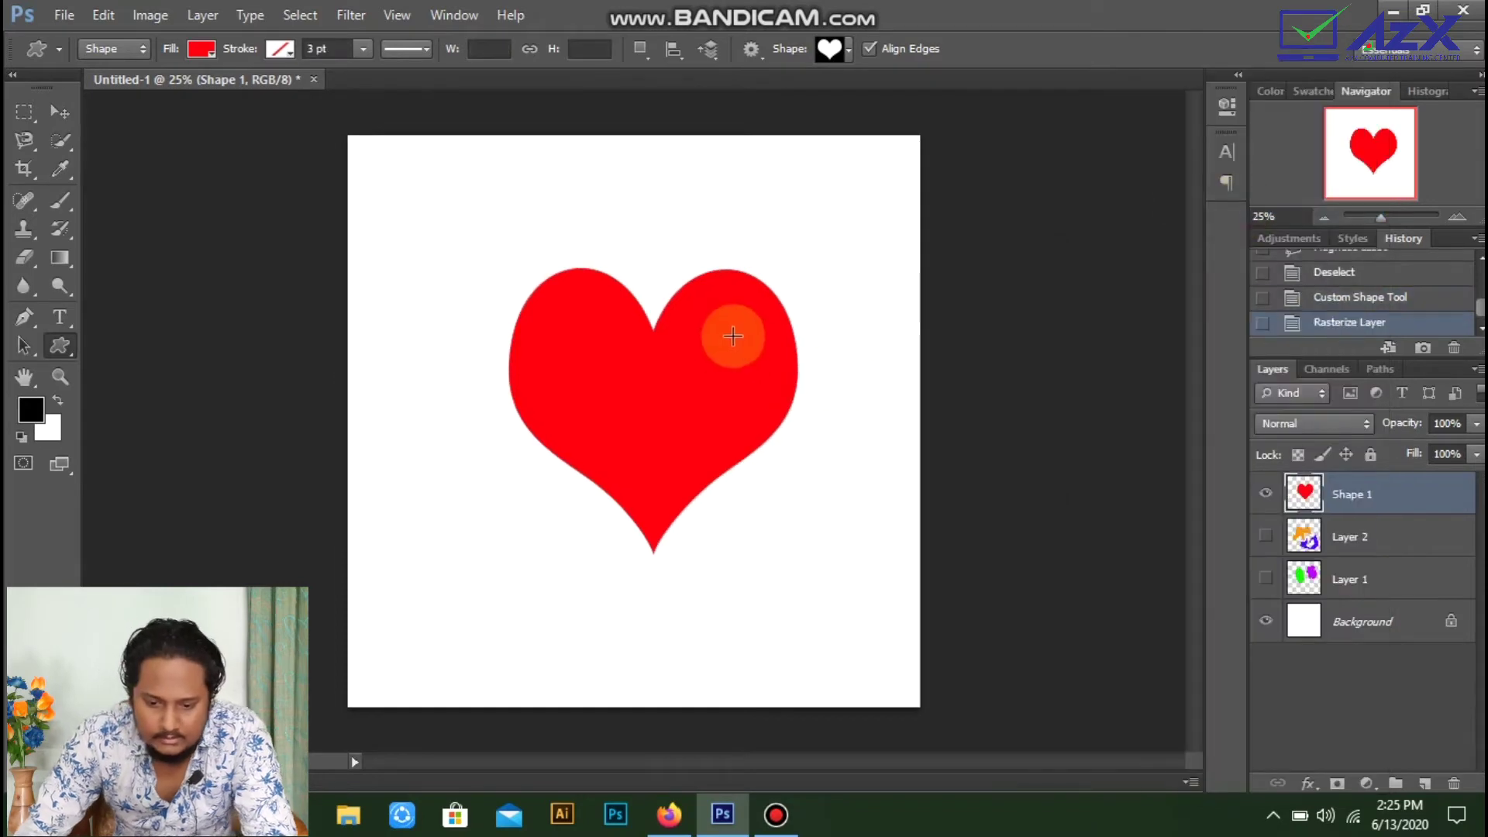
pyautogui.click(59, 111)
pyautogui.moveTo(654, 411); pyautogui.dragTo(614, 409)
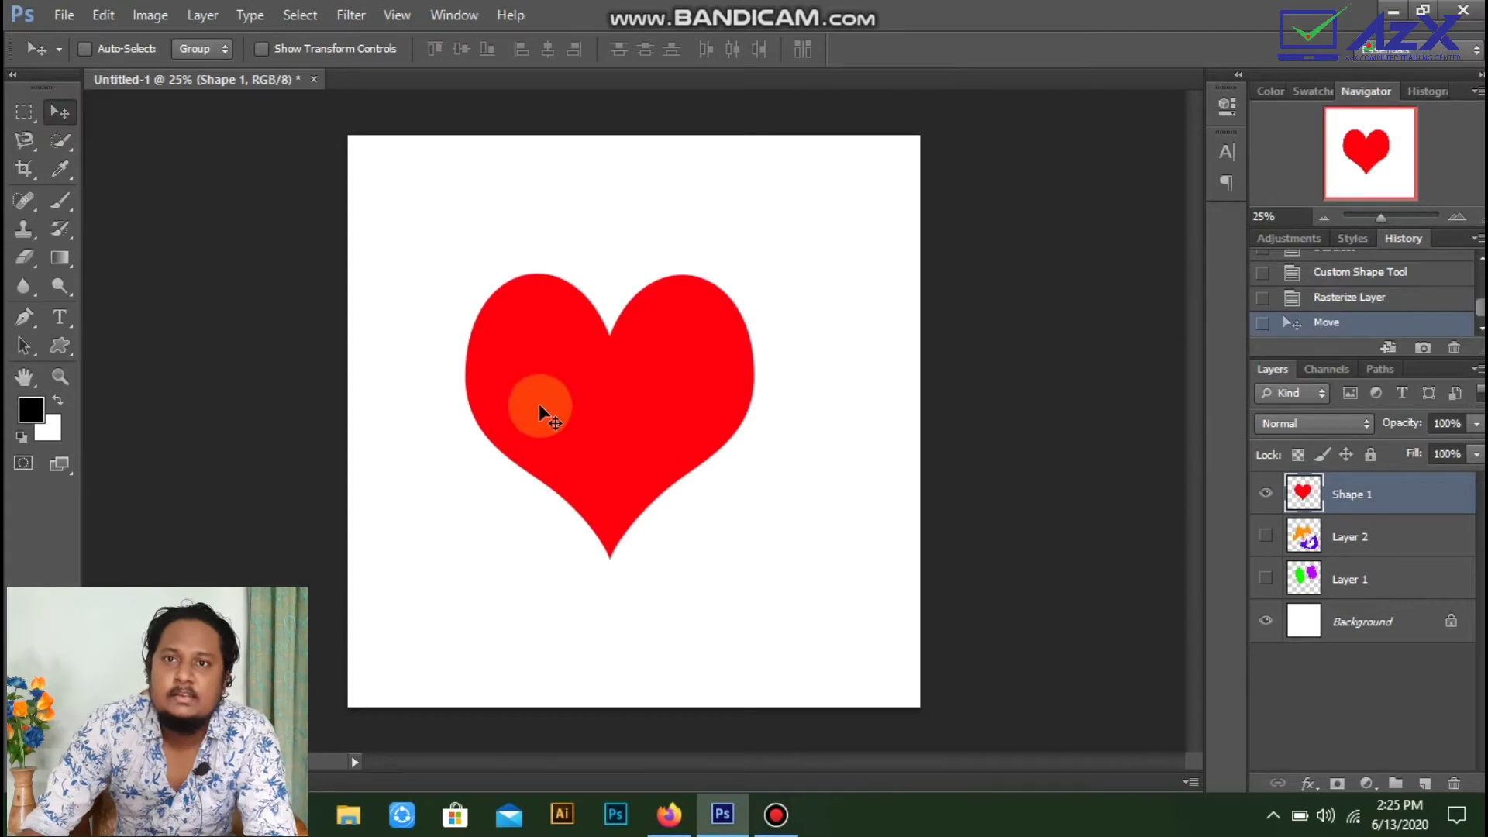
# Step: Trace a loose freehand selection around the red heart with the Lasso tool and deselect it
pyautogui.moveTo(24, 146); pyautogui.dragTo(99, 142)
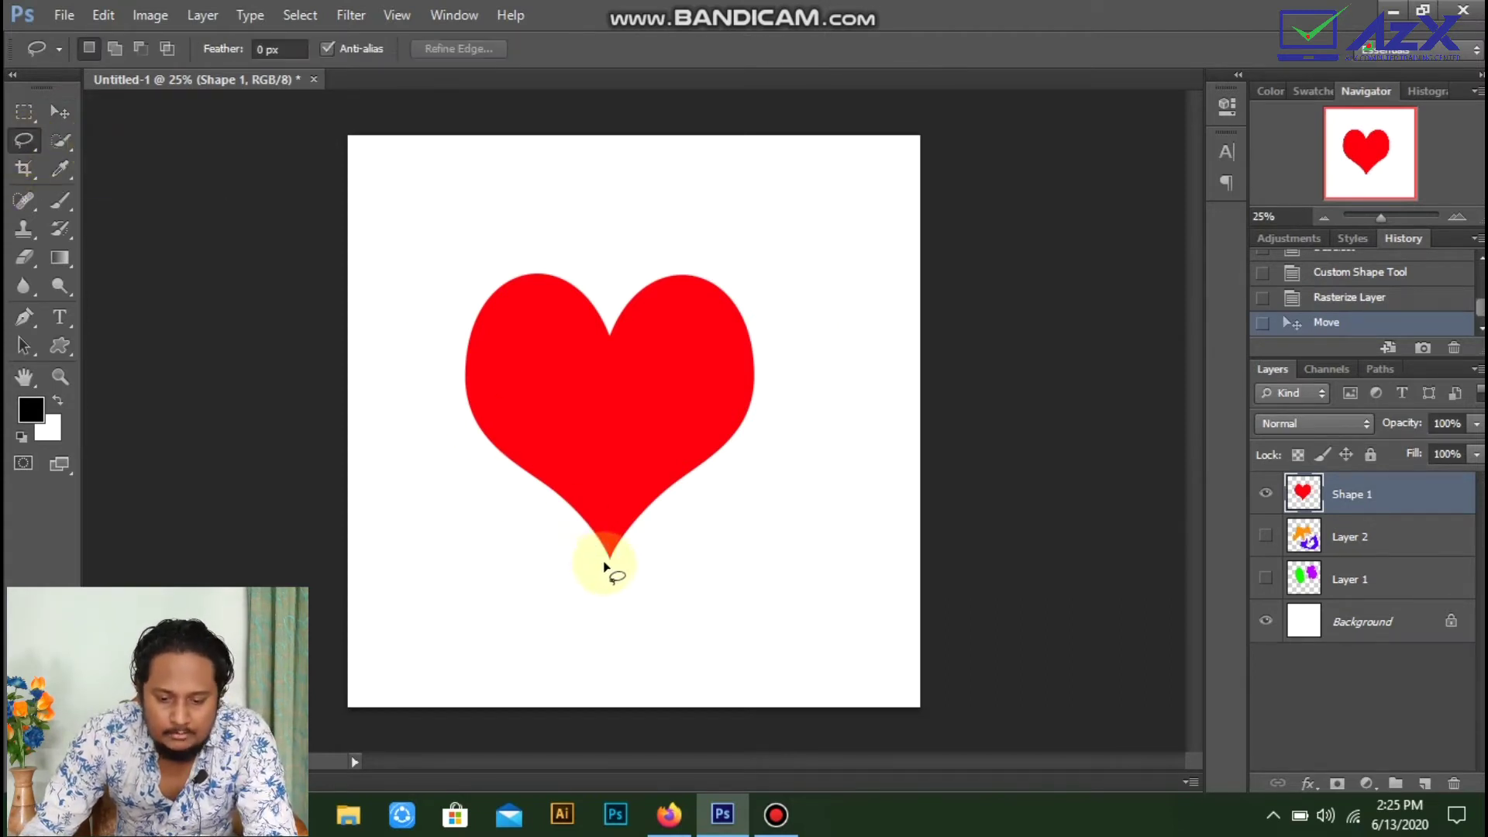
pyautogui.moveTo(534, 504)
pyautogui.mouseDown()
pyautogui.moveTo(463, 441)
pyautogui.moveTo(443, 359)
pyautogui.moveTo(480, 253)
pyautogui.moveTo(558, 243)
pyautogui.moveTo(621, 283)
pyautogui.moveTo(614, 319)
pyautogui.moveTo(628, 264)
pyautogui.moveTo(695, 251)
pyautogui.moveTo(768, 305)
pyautogui.moveTo(788, 446)
pyautogui.moveTo(616, 577)
pyautogui.mouseUp()
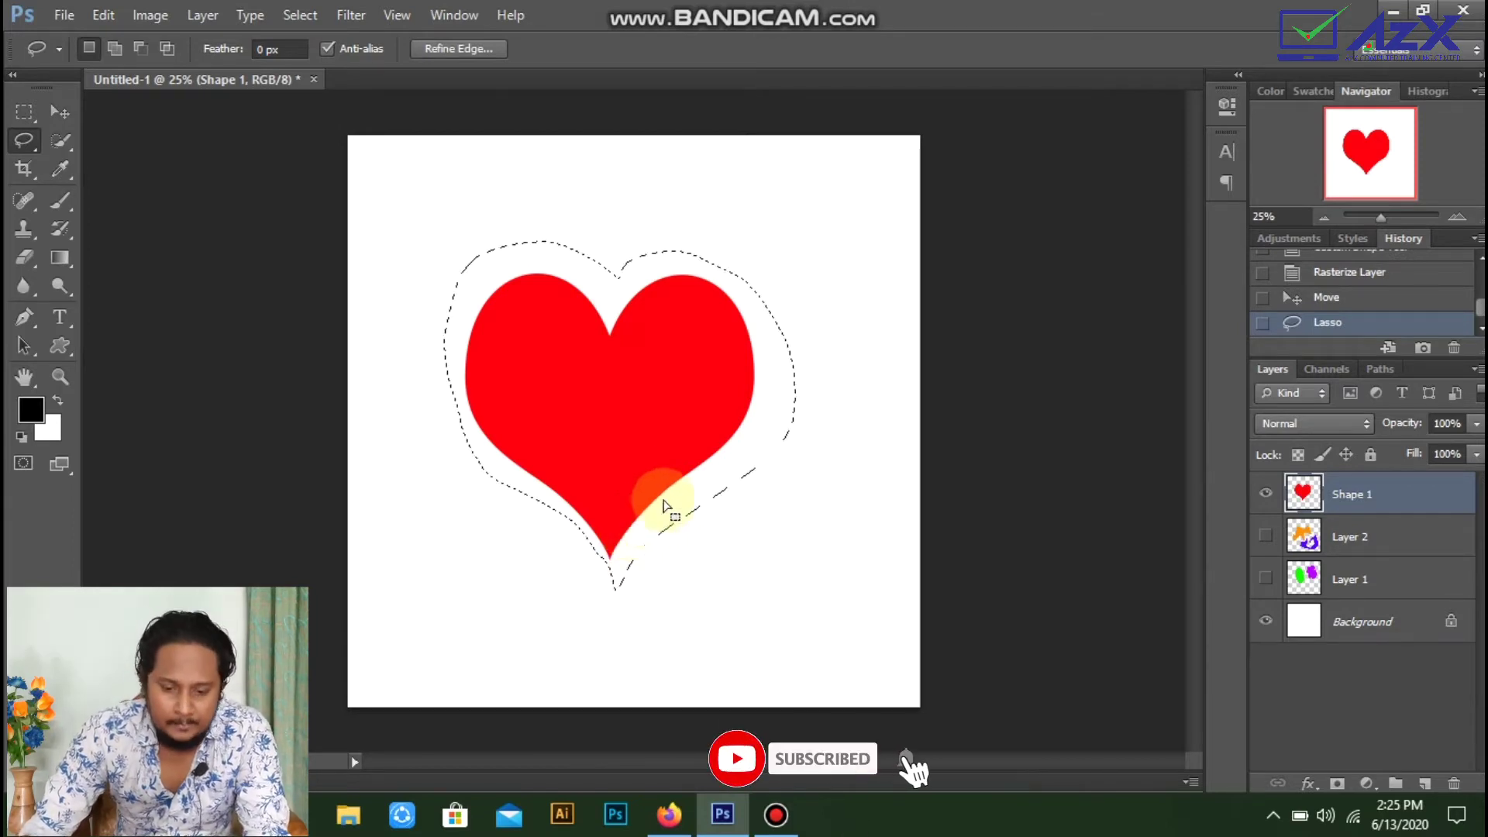
pyautogui.click(669, 477)
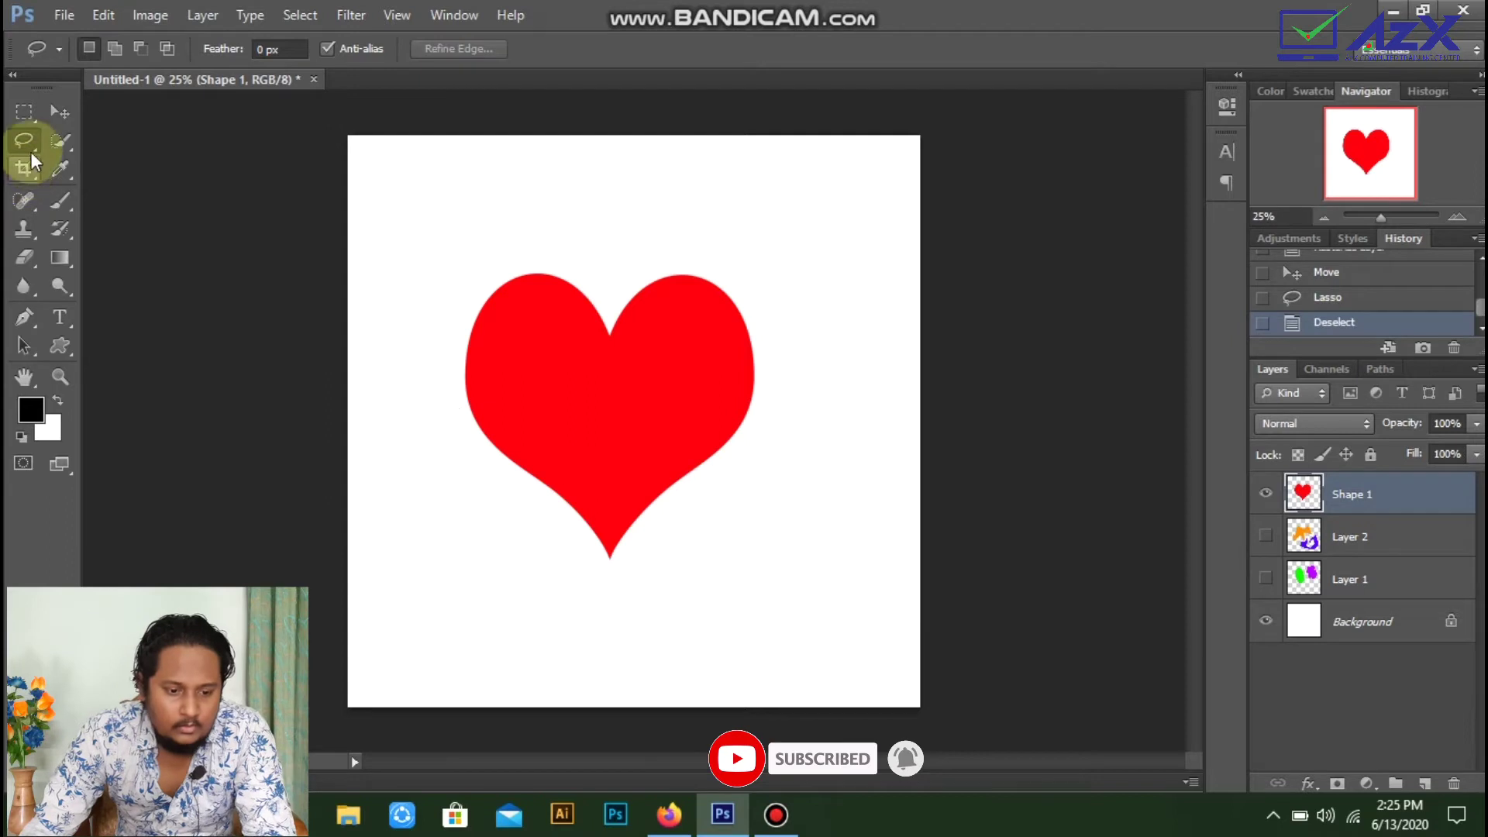
# Step: Outline the red heart with a closed Polygonal Lasso selection starting at its lower tip, and deselect it
pyautogui.moveTo(31, 146); pyautogui.dragTo(83, 156)
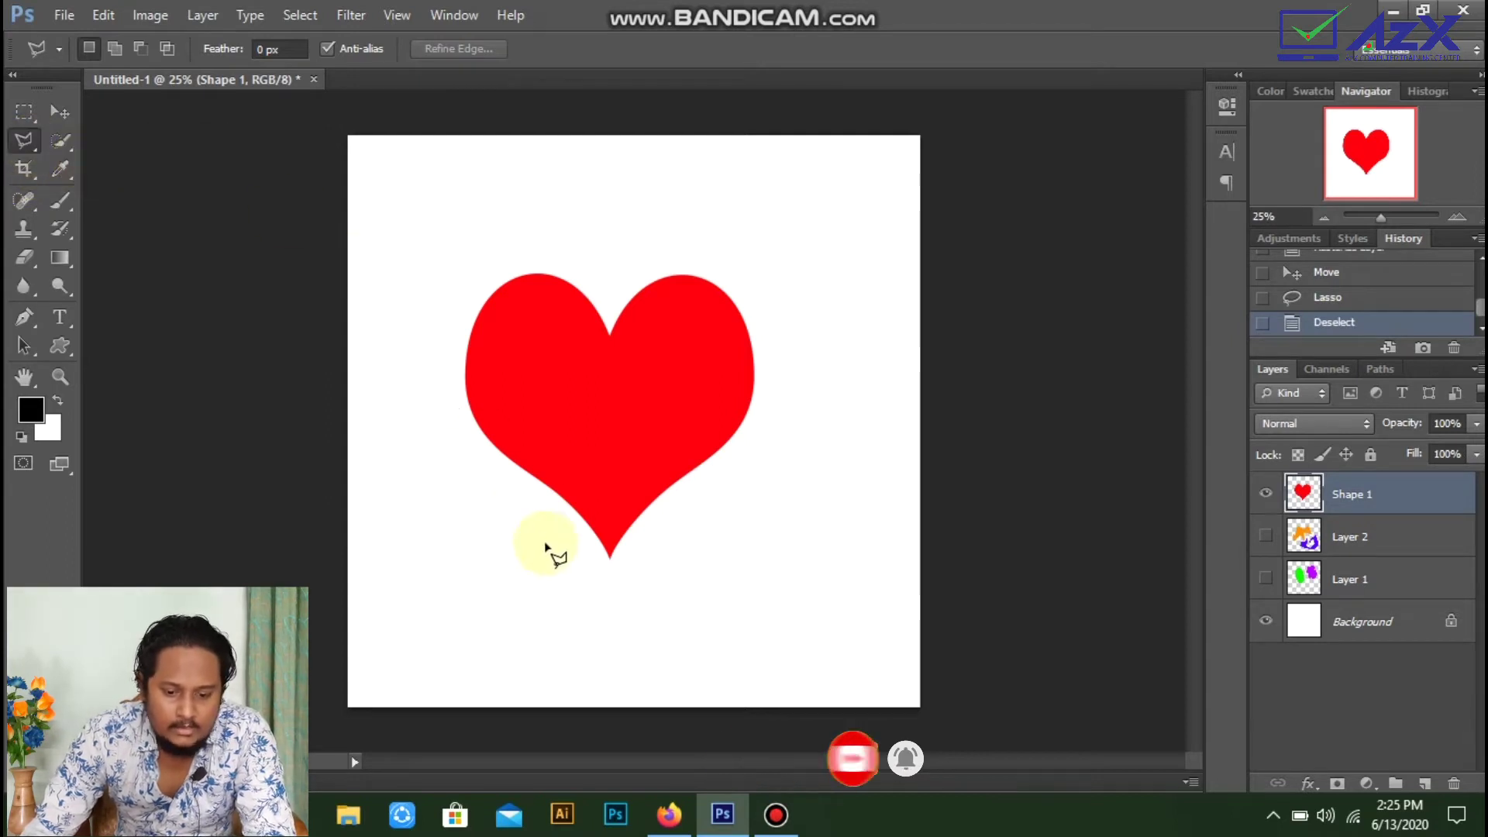
pyautogui.click(610, 555)
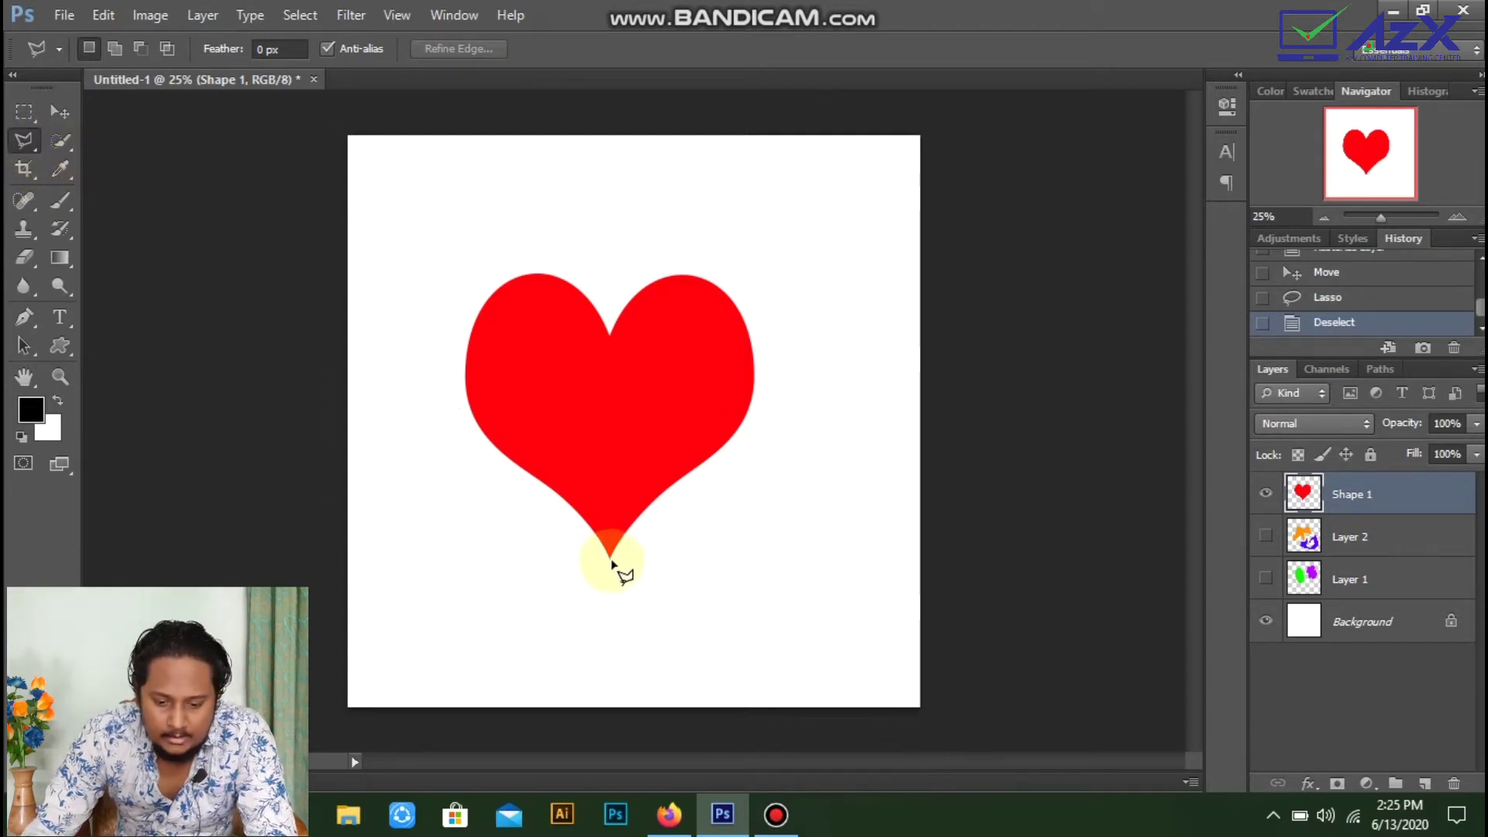
pyautogui.click(571, 510)
pyautogui.click(503, 455)
pyautogui.click(471, 409)
pyautogui.click(471, 353)
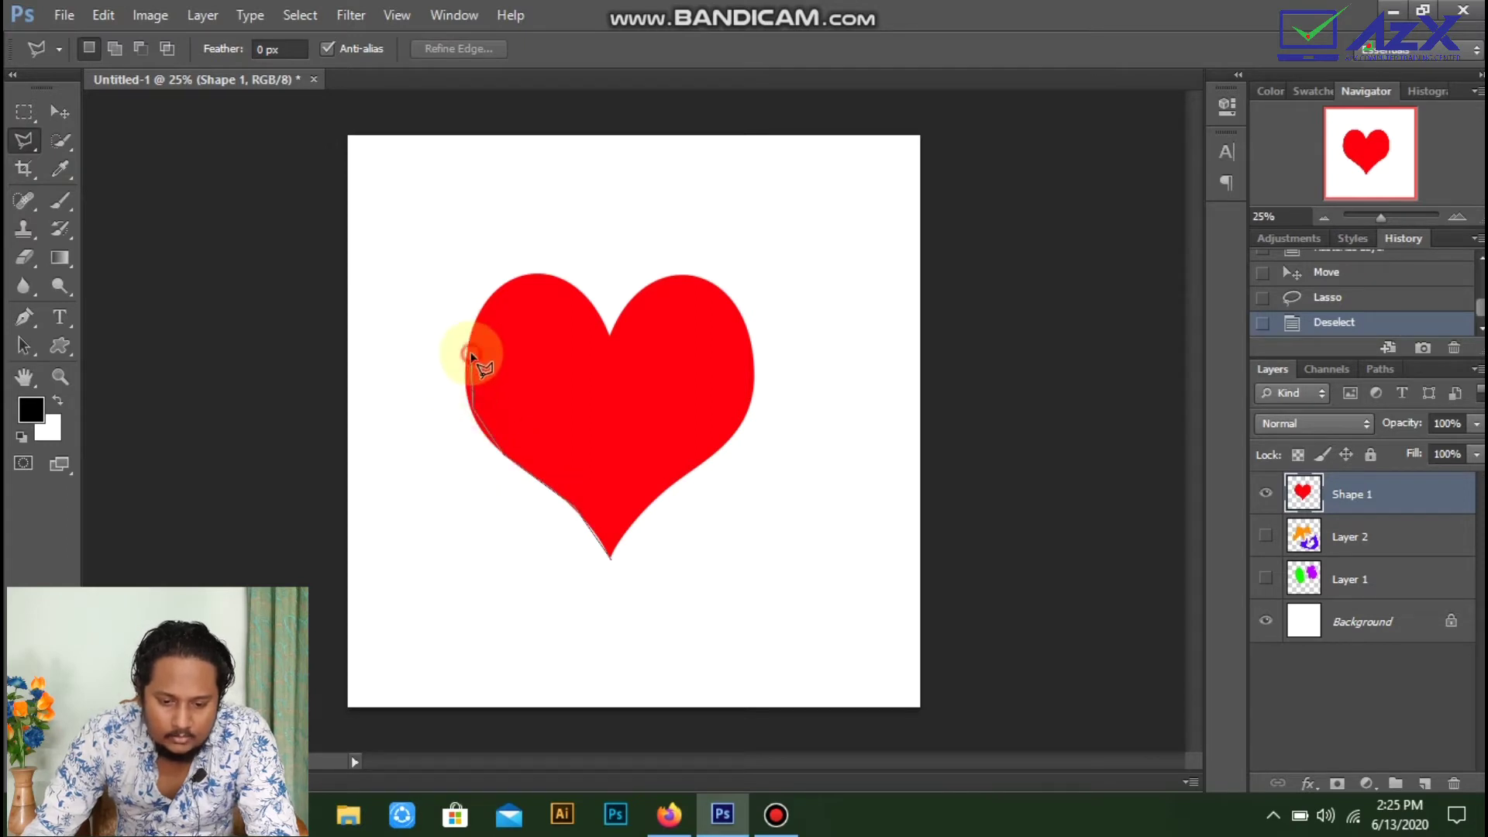
pyautogui.click(482, 306)
pyautogui.click(524, 270)
pyautogui.click(589, 276)
pyautogui.click(603, 294)
pyautogui.click(637, 267)
pyautogui.click(689, 261)
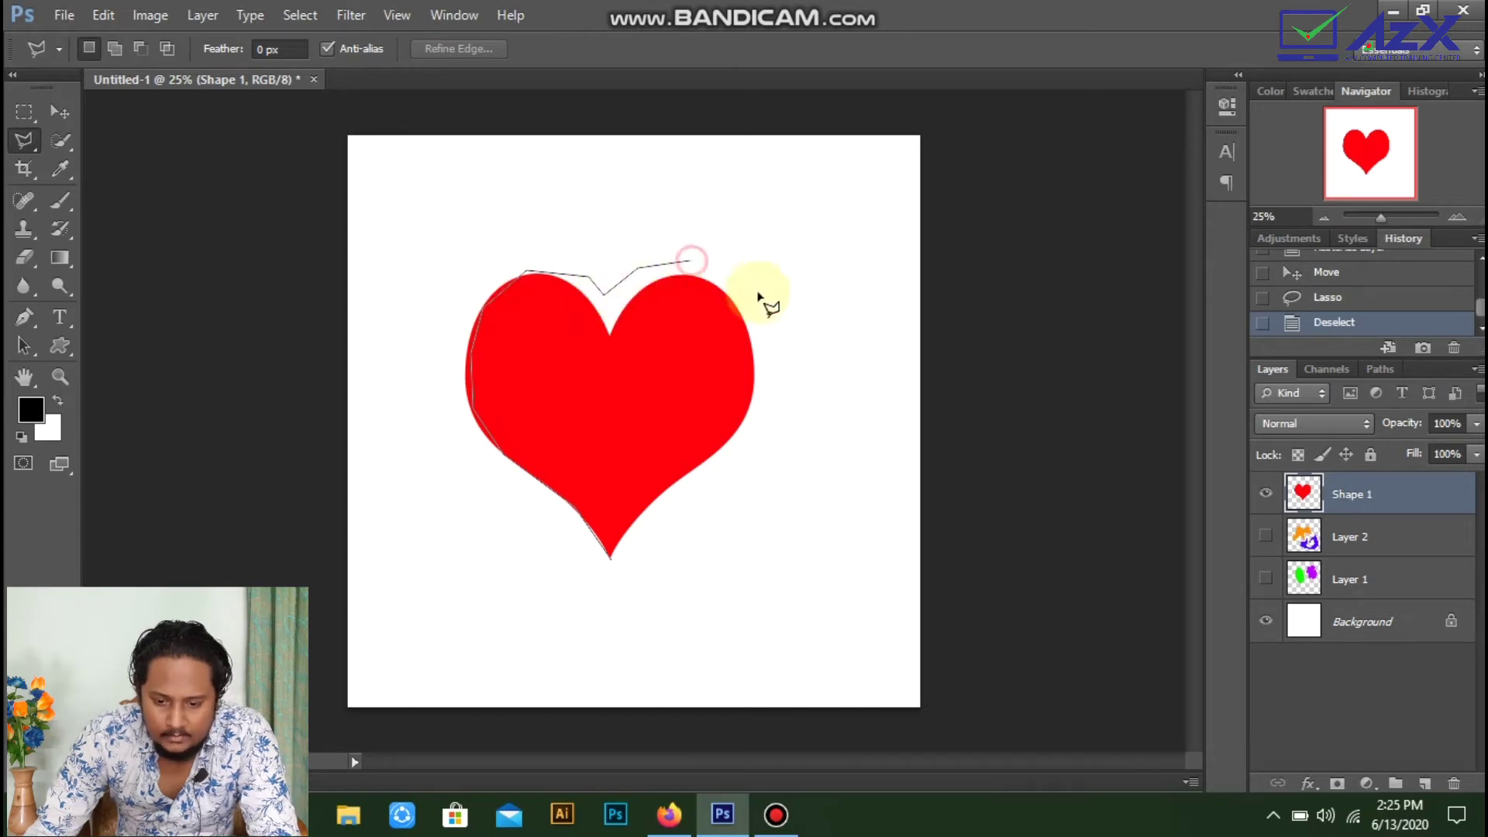
pyautogui.click(758, 294)
pyautogui.click(760, 410)
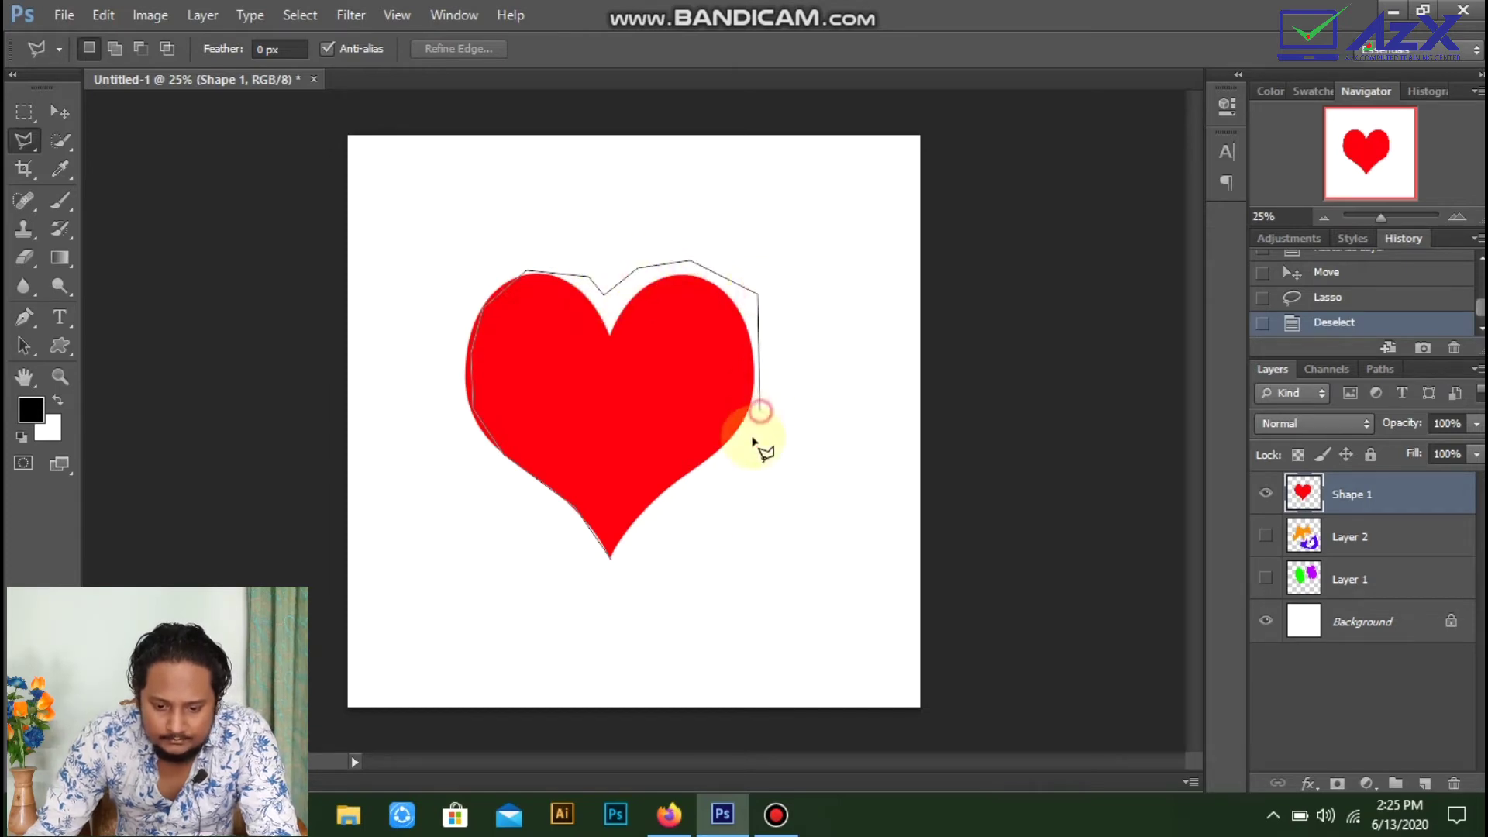
pyautogui.doubleClick(610, 558)
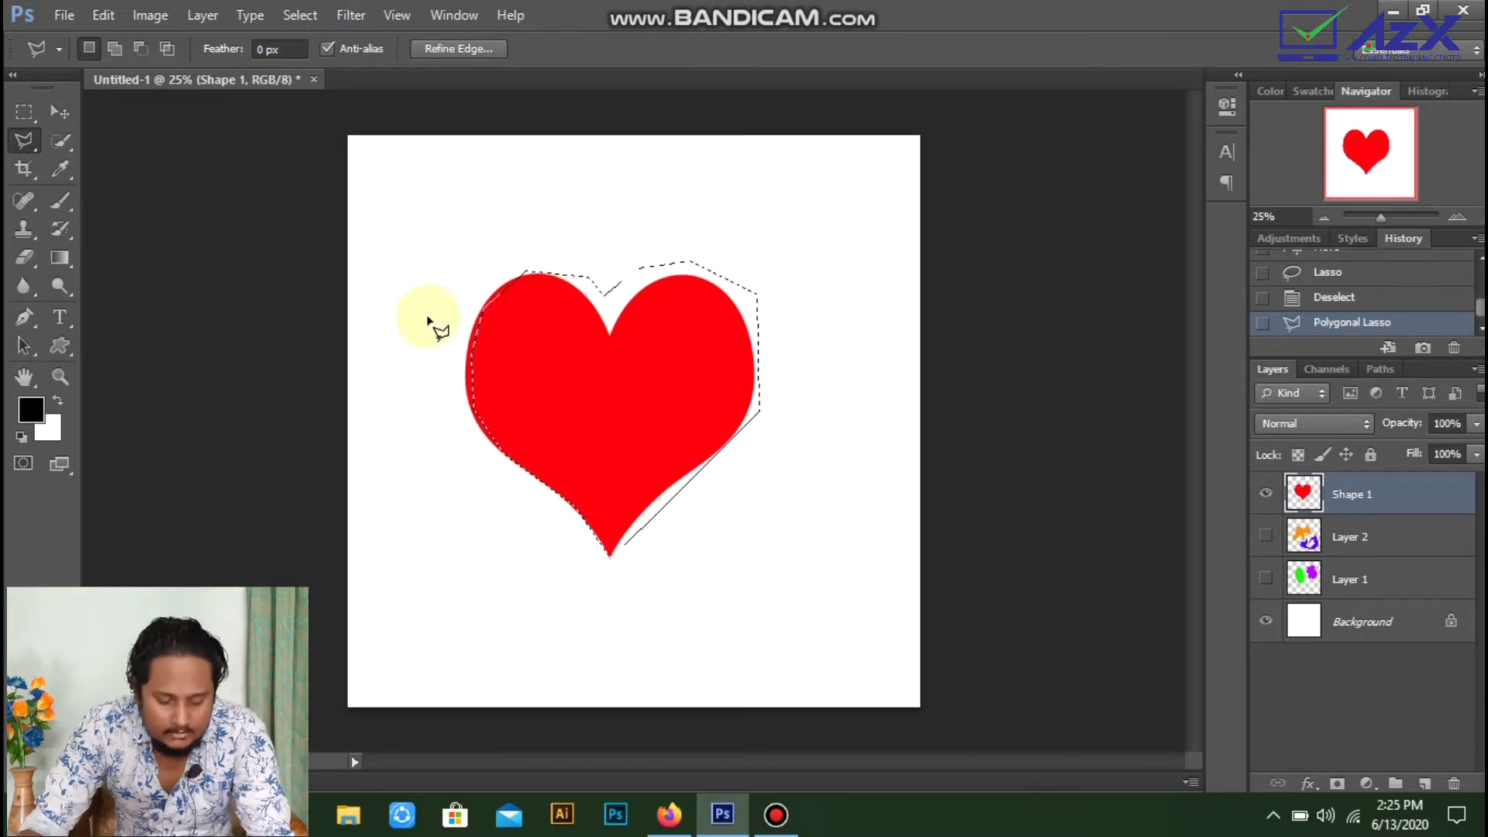
pyautogui.hotkey('ctrl', 'd')
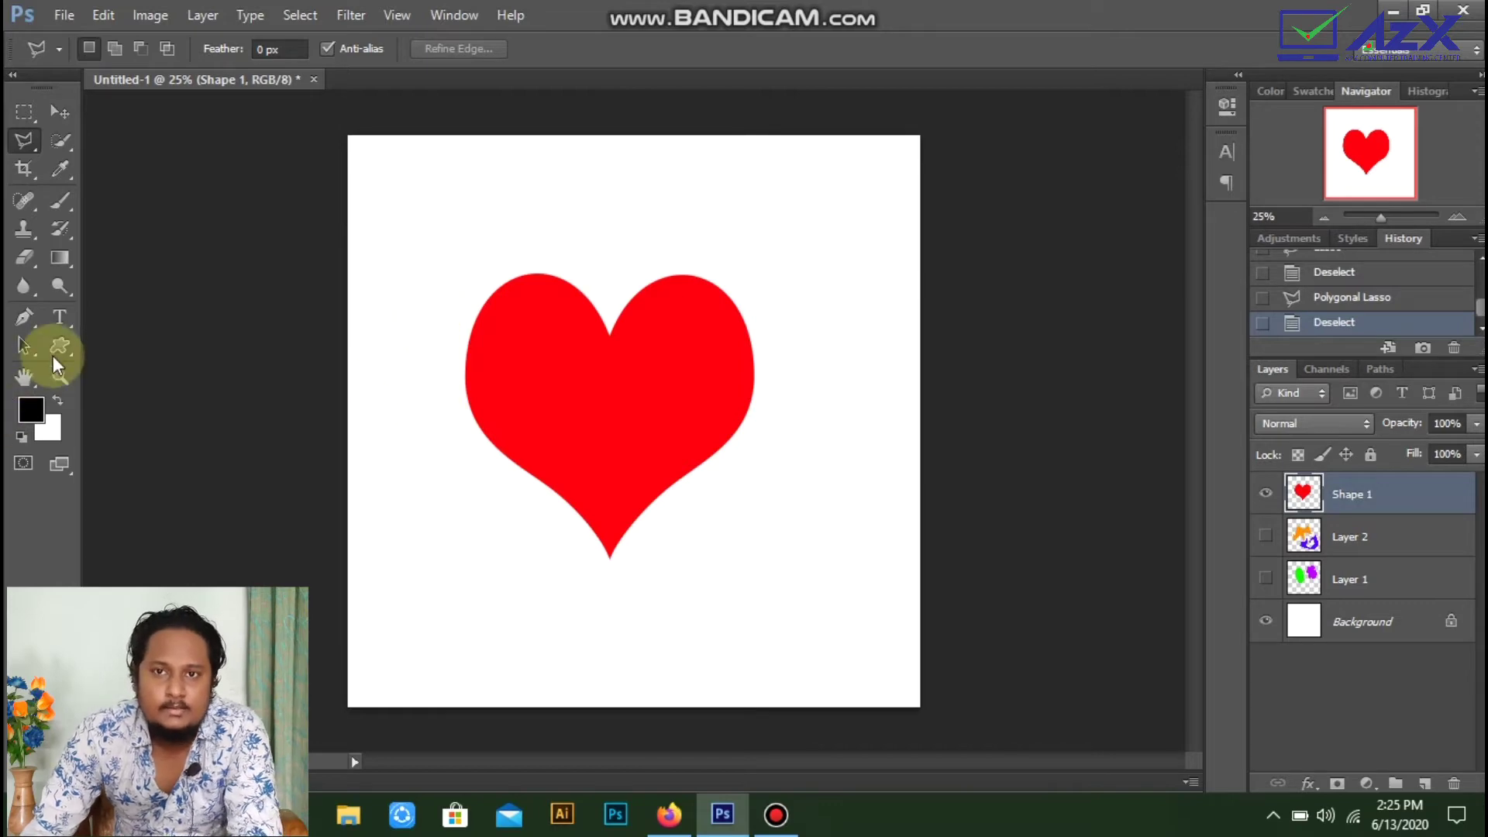
# Step: Trace a closed selection along the red heart's edge with the Magnetic Lasso tool, starting at its upper notch
pyautogui.click(25, 141)
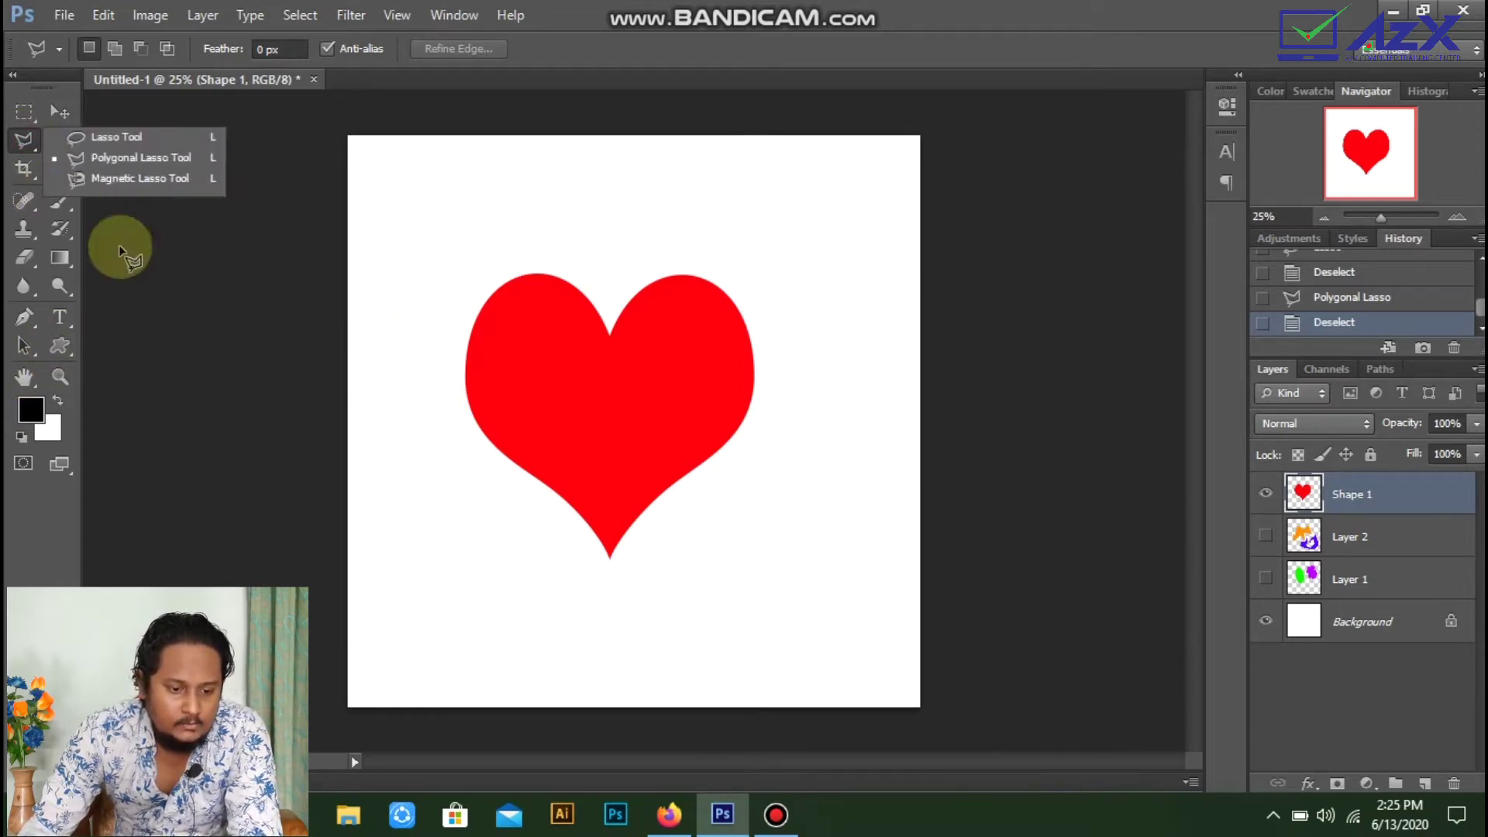
pyautogui.click(168, 184)
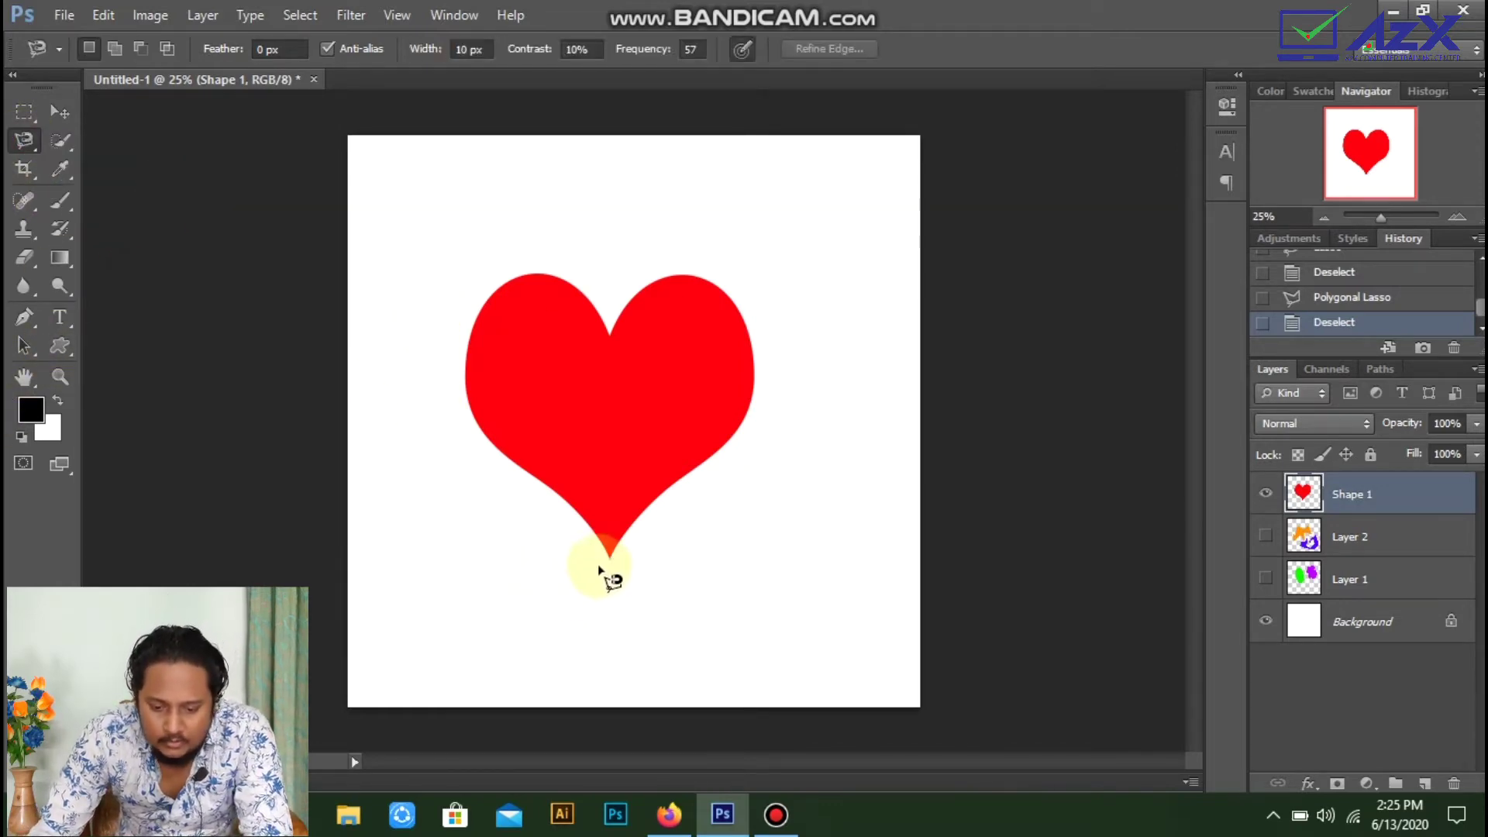
pyautogui.click(612, 470)
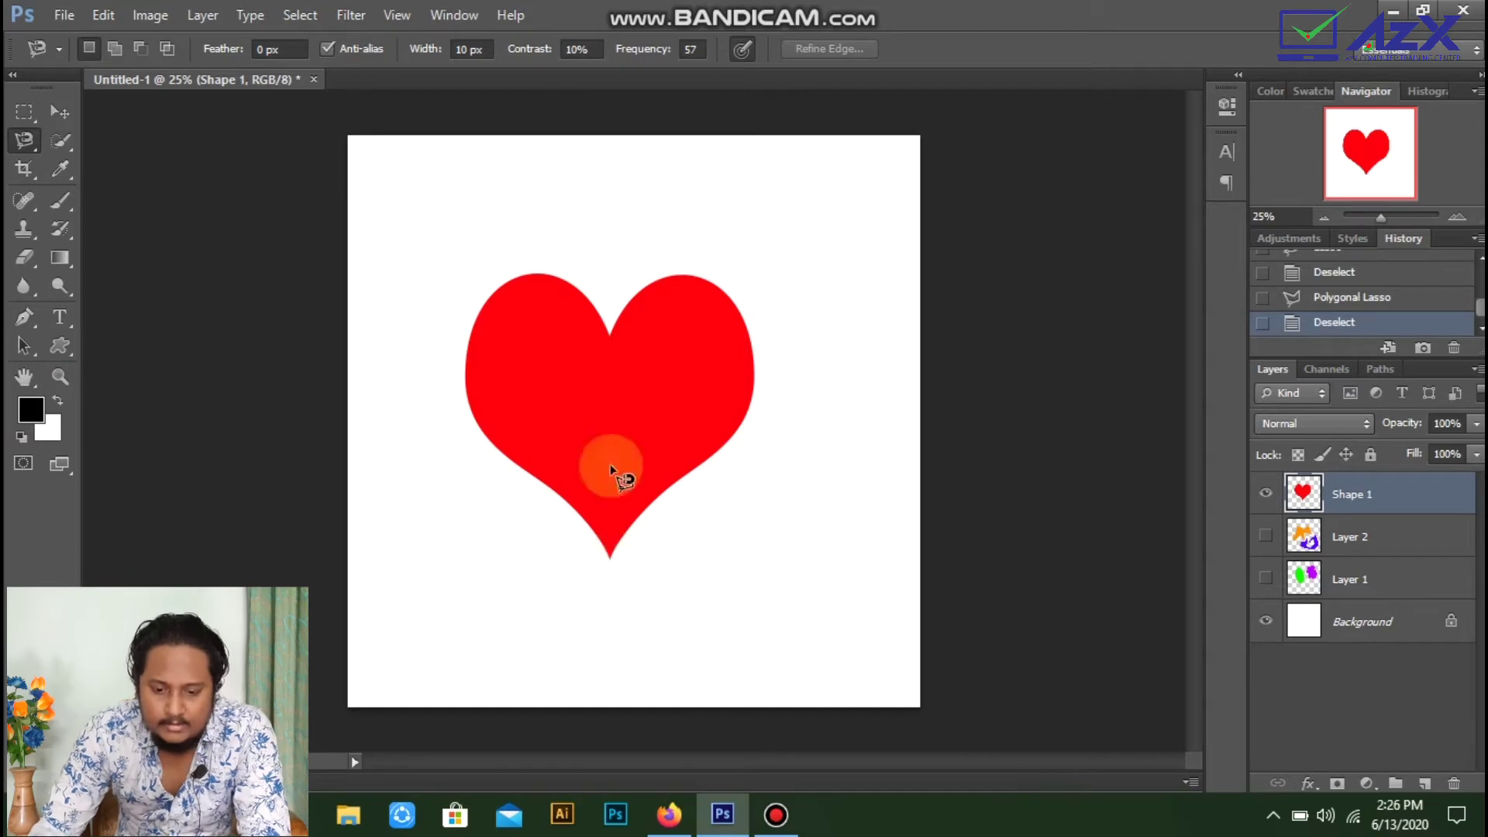
pyautogui.click(611, 334)
pyautogui.moveTo(678, 279)
pyautogui.mouseDown()
pyautogui.moveTo(742, 319)
pyautogui.moveTo(750, 405)
pyautogui.moveTo(705, 466)
pyautogui.moveTo(585, 521)
pyautogui.moveTo(490, 446)
pyautogui.moveTo(465, 386)
pyautogui.moveTo(475, 316)
pyautogui.moveTo(522, 277)
pyautogui.moveTo(566, 281)
pyautogui.moveTo(611, 338)
pyautogui.mouseUp()
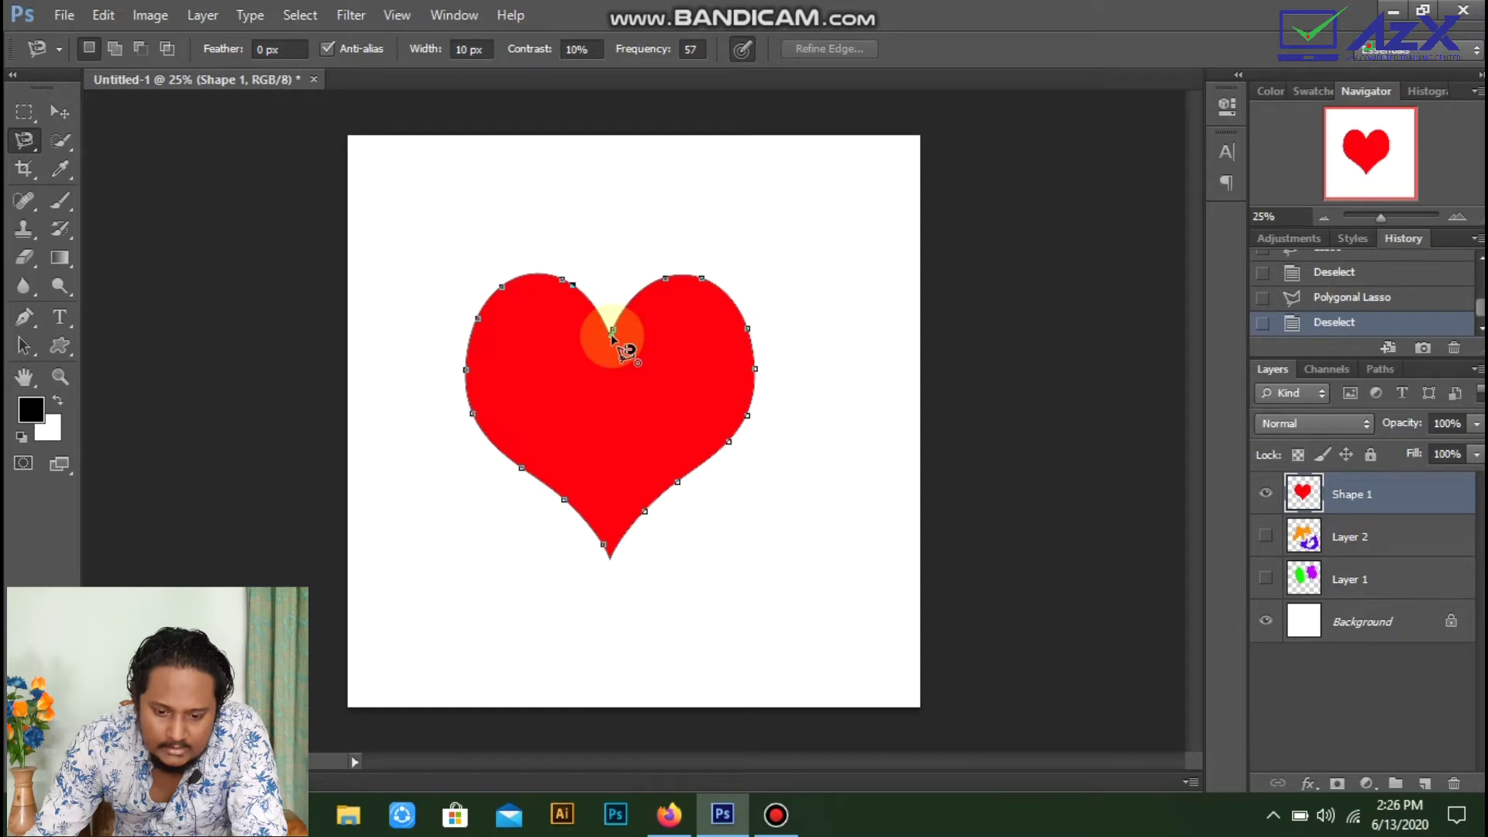
pyautogui.click(610, 333)
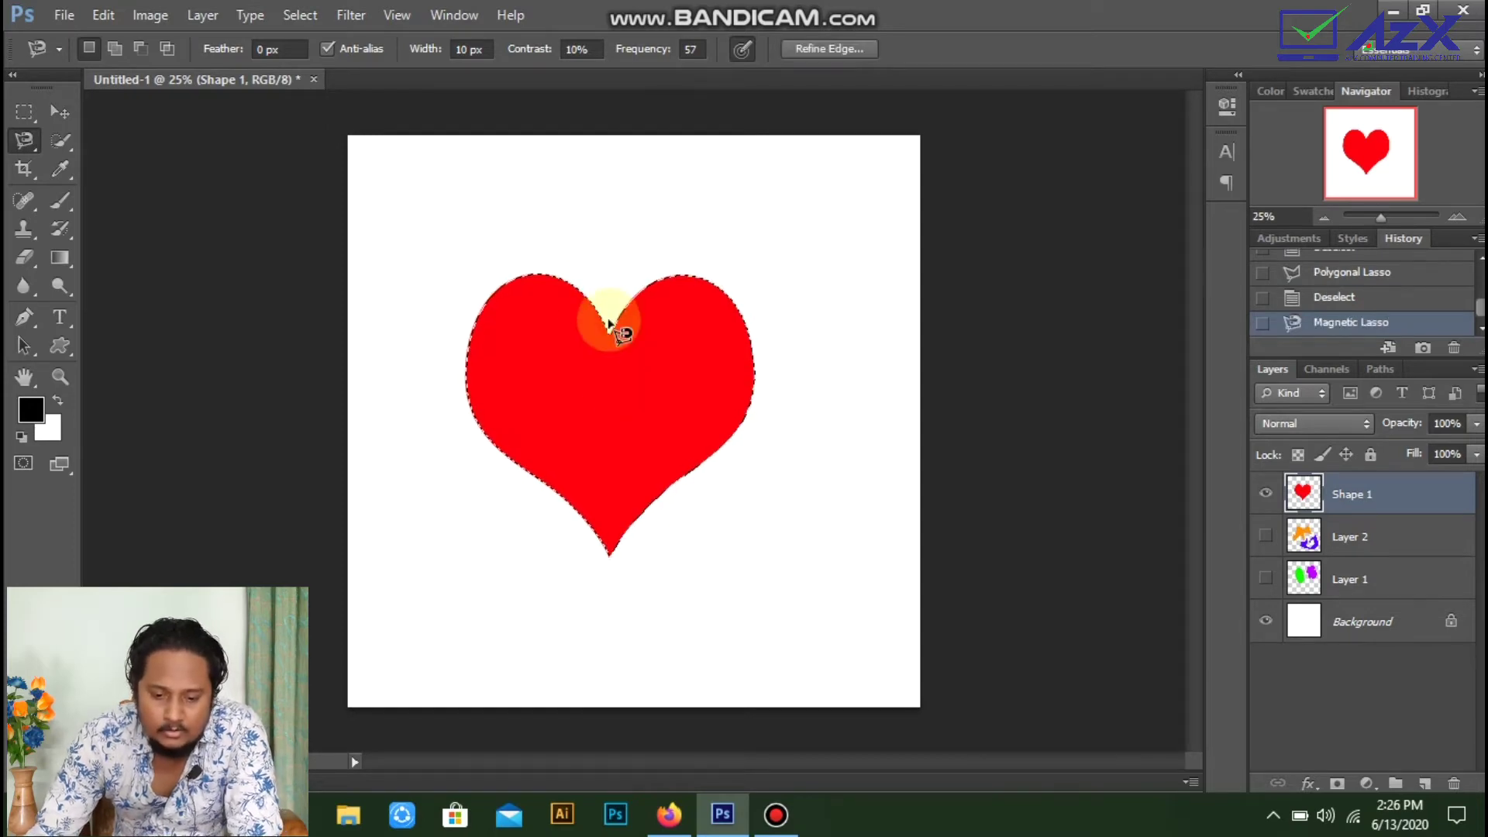
pyautogui.rightClick(674, 373)
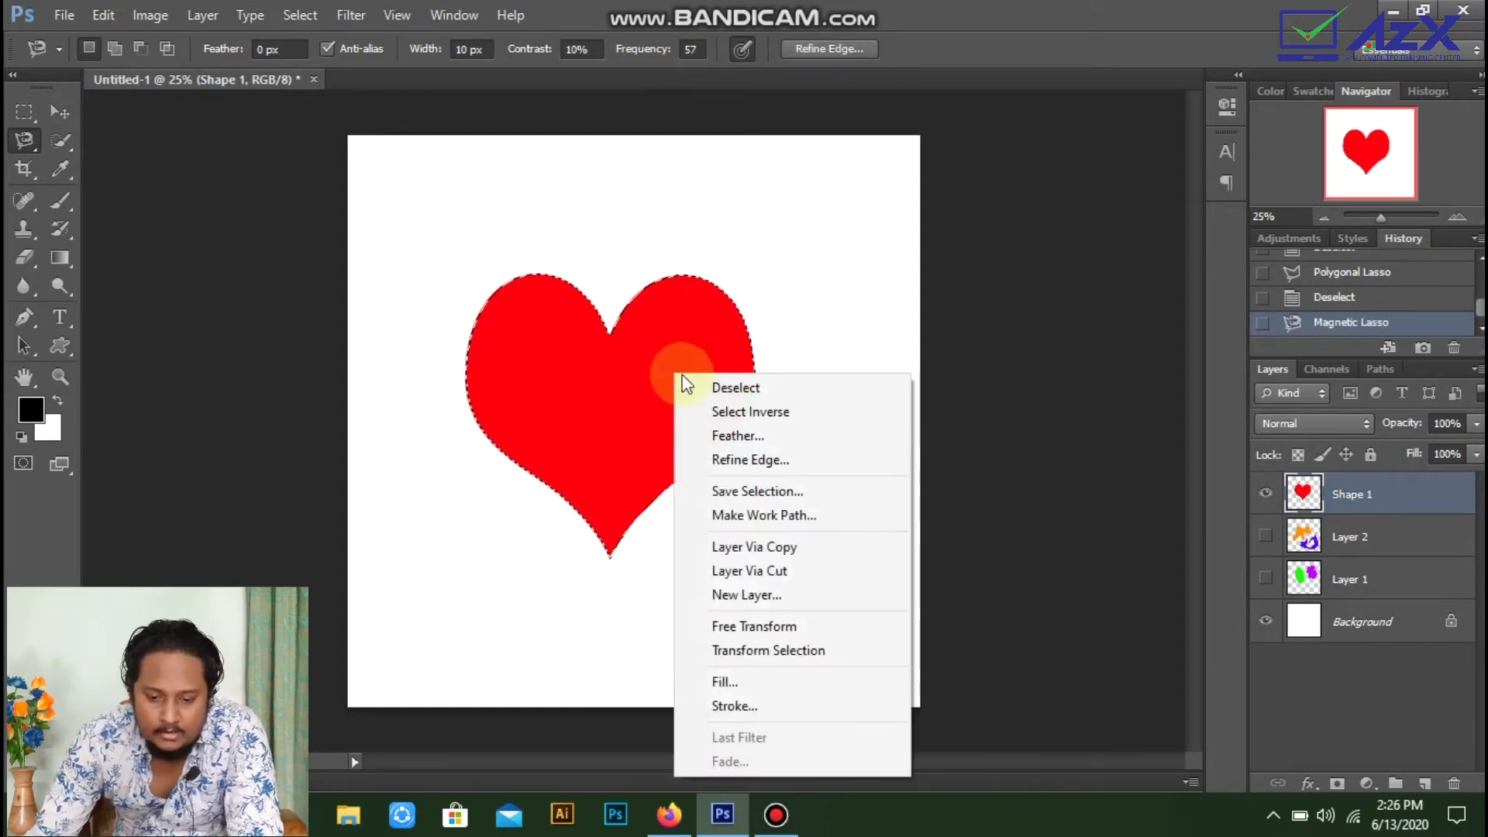
pyautogui.click(764, 683)
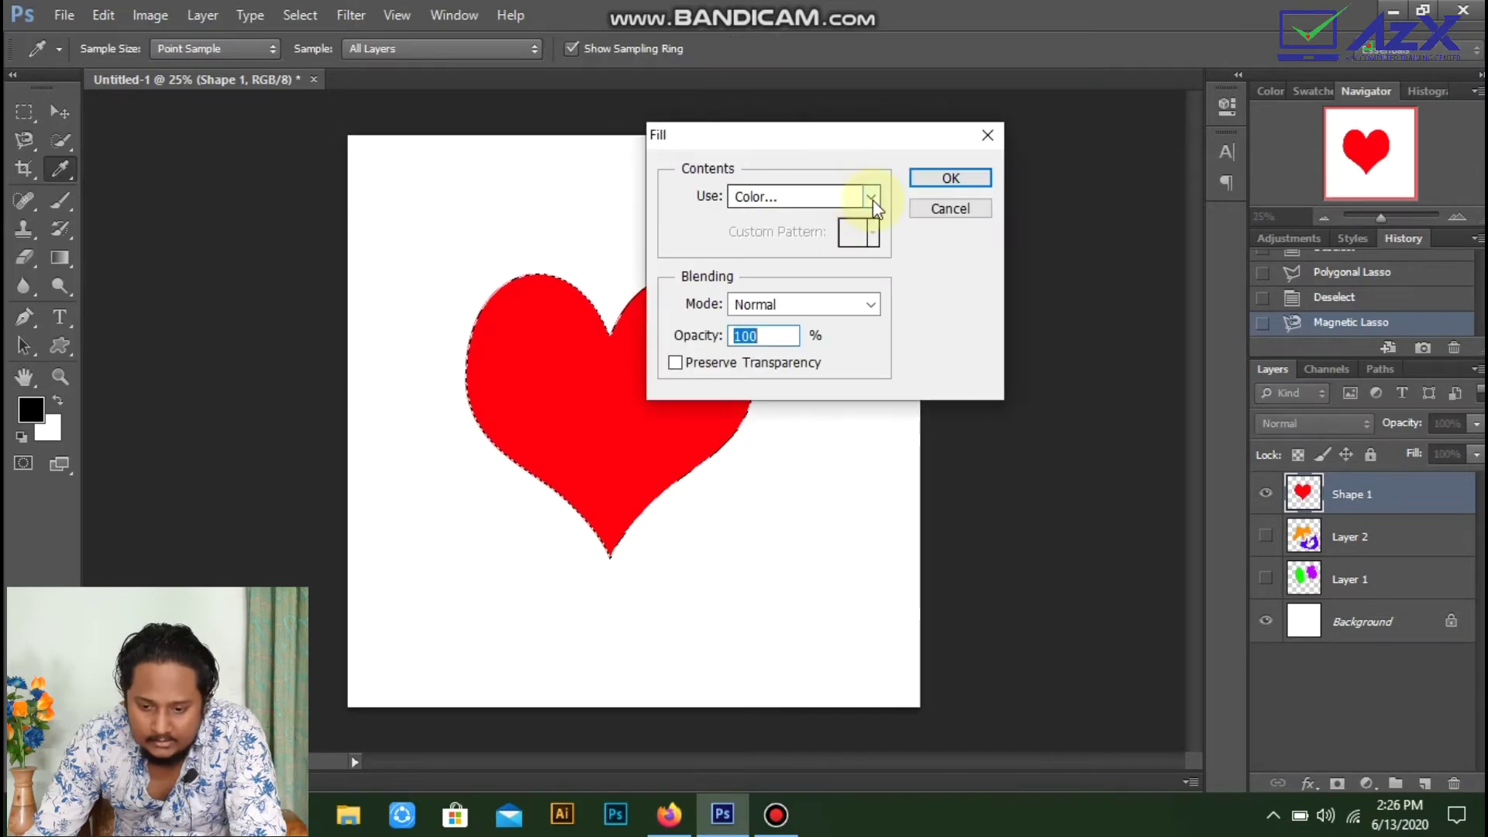
pyautogui.click(871, 197)
pyautogui.click(825, 256)
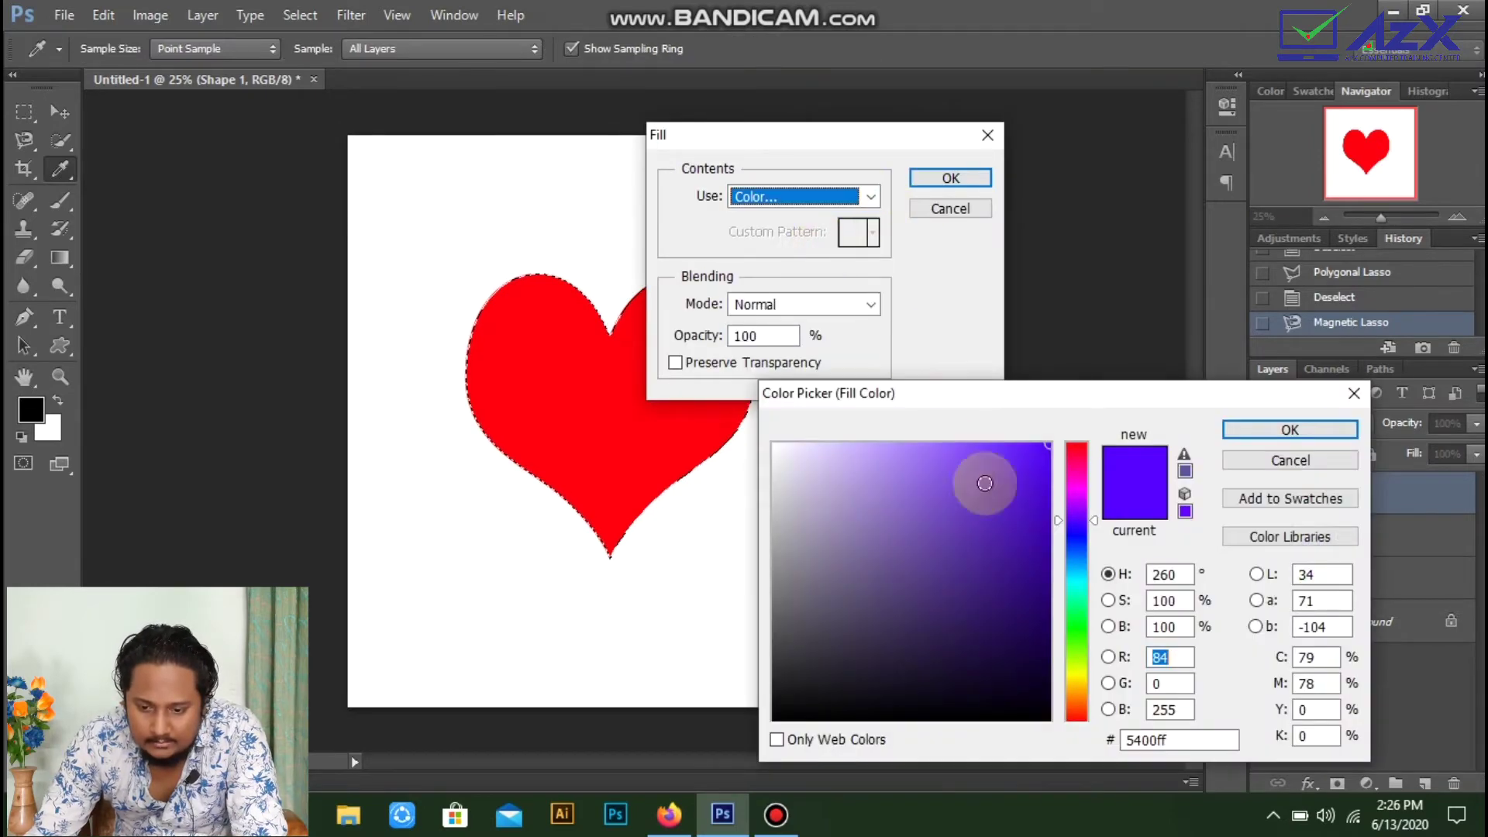
pyautogui.click(1274, 459)
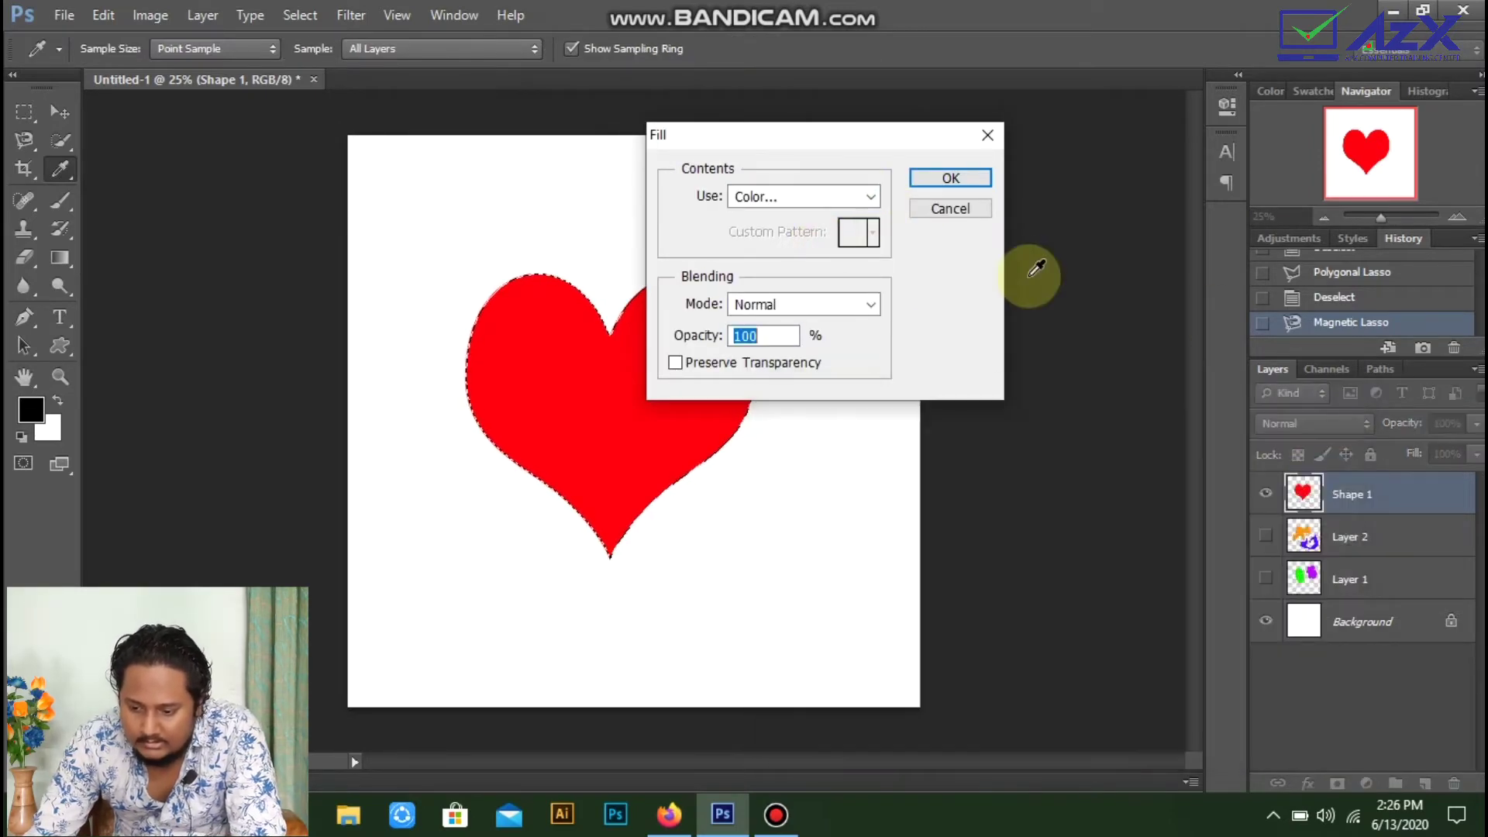
pyautogui.click(948, 209)
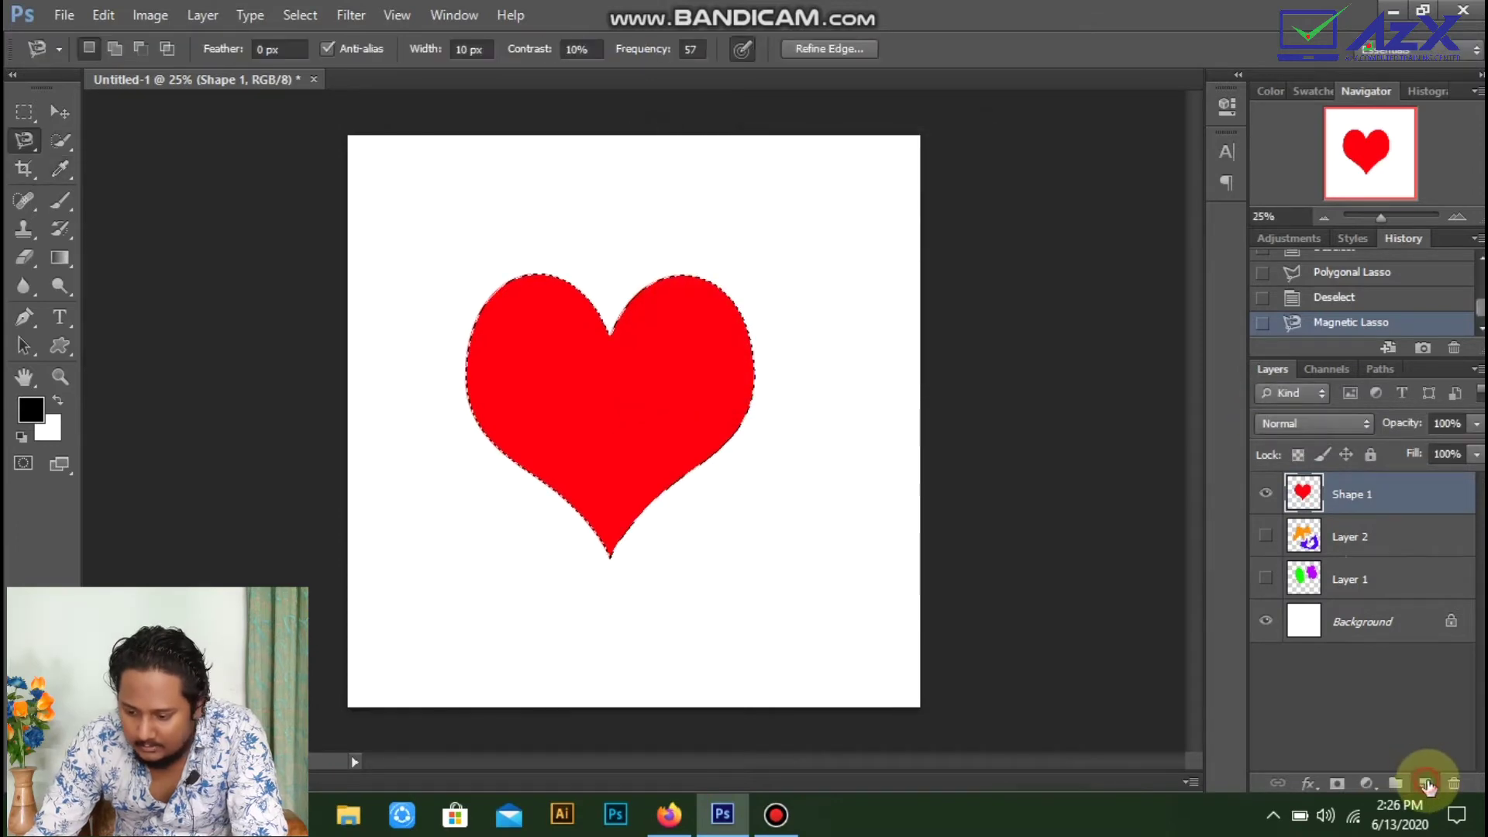
# Step: Fill the heart selection with blue-violet #5400ff on a new layer above the red heart and deselect it
pyautogui.click(1423, 781)
pyautogui.rightClick(657, 392)
pyautogui.click(697, 697)
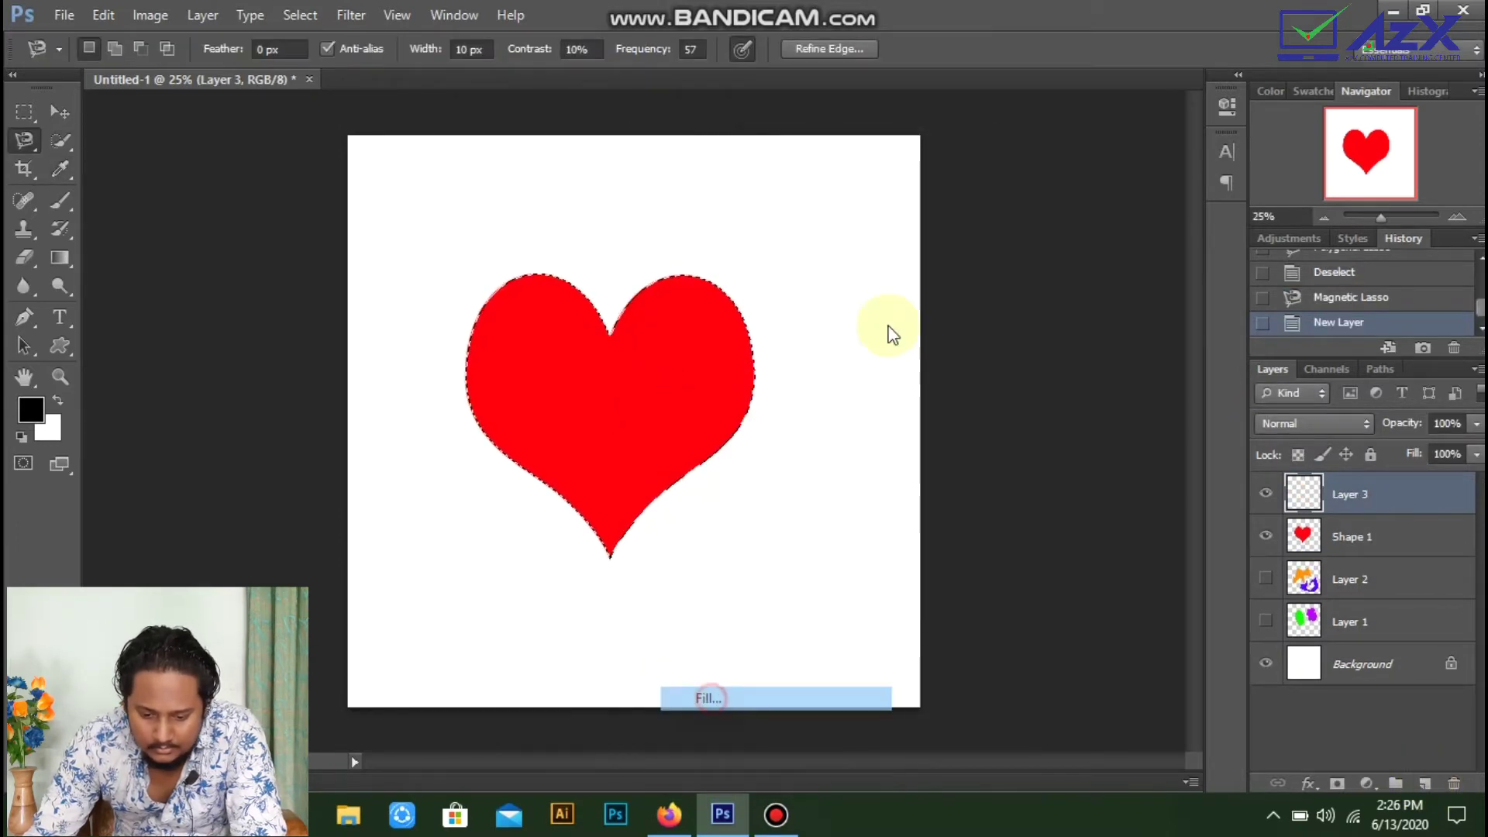
pyautogui.click(867, 196)
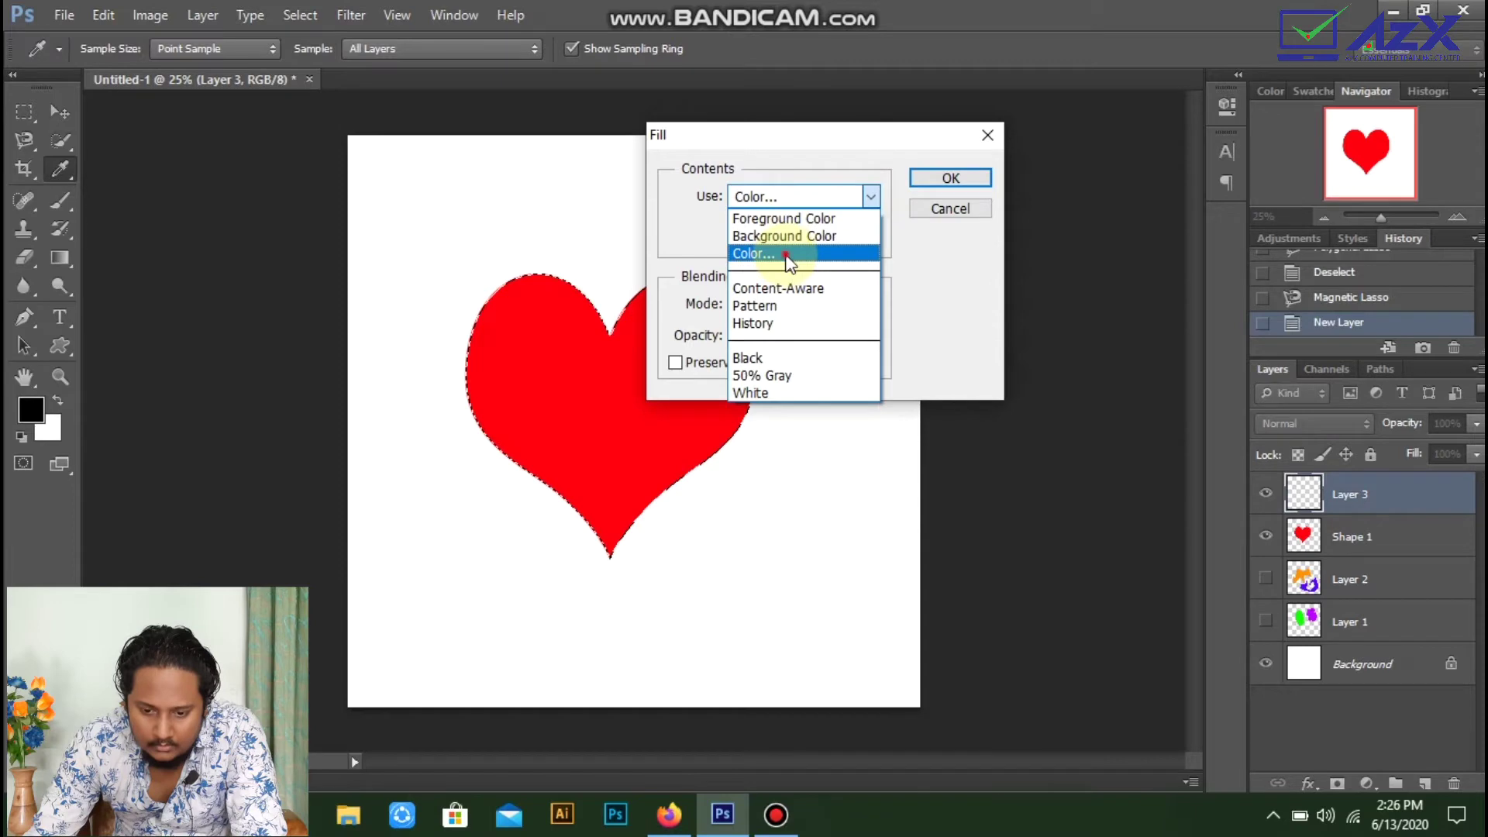
pyautogui.click(786, 256)
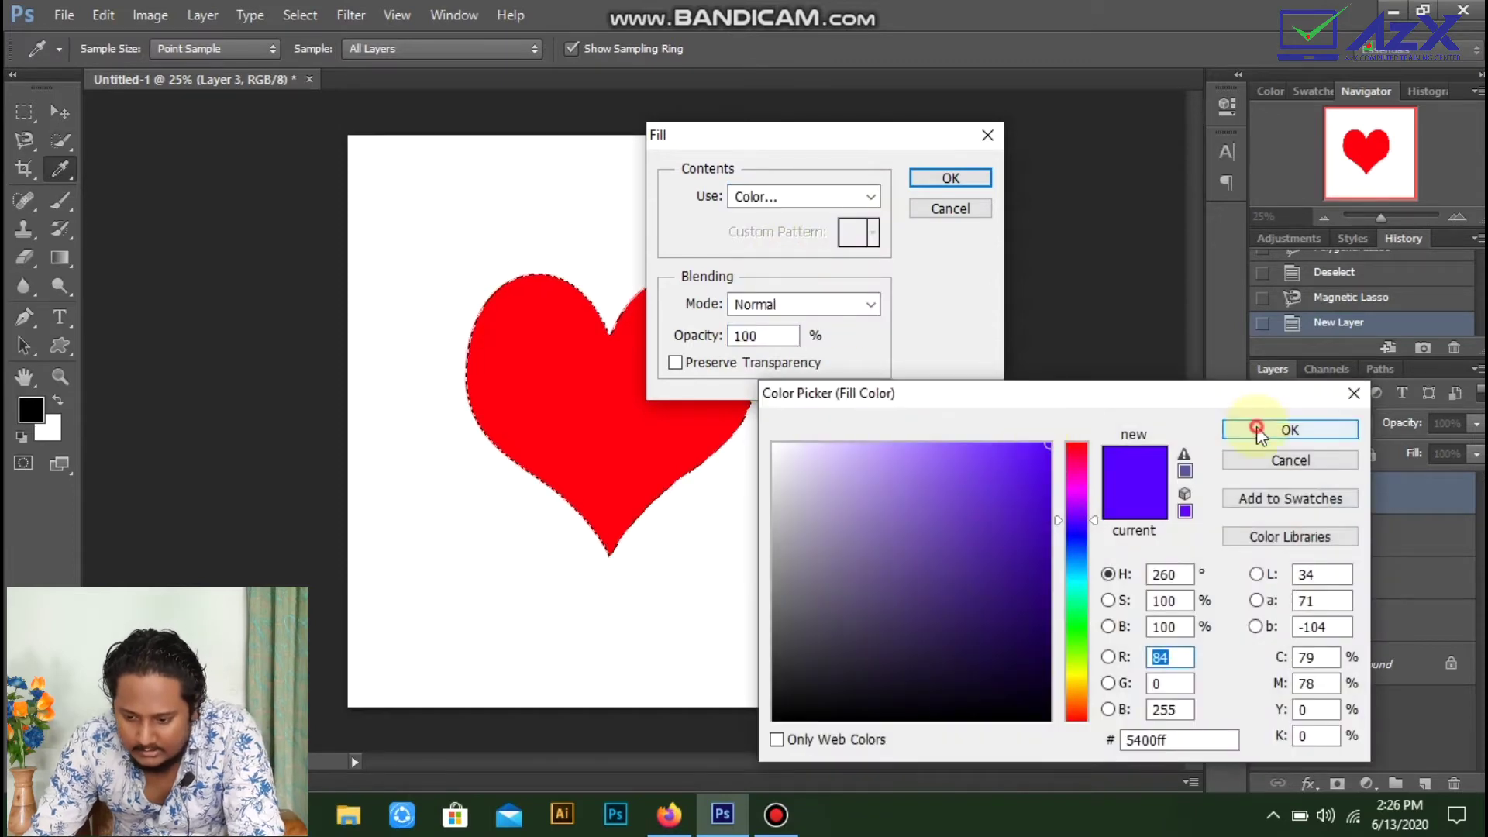
pyautogui.click(1222, 432)
pyautogui.click(939, 182)
pyautogui.click(620, 296)
pyautogui.press('v')
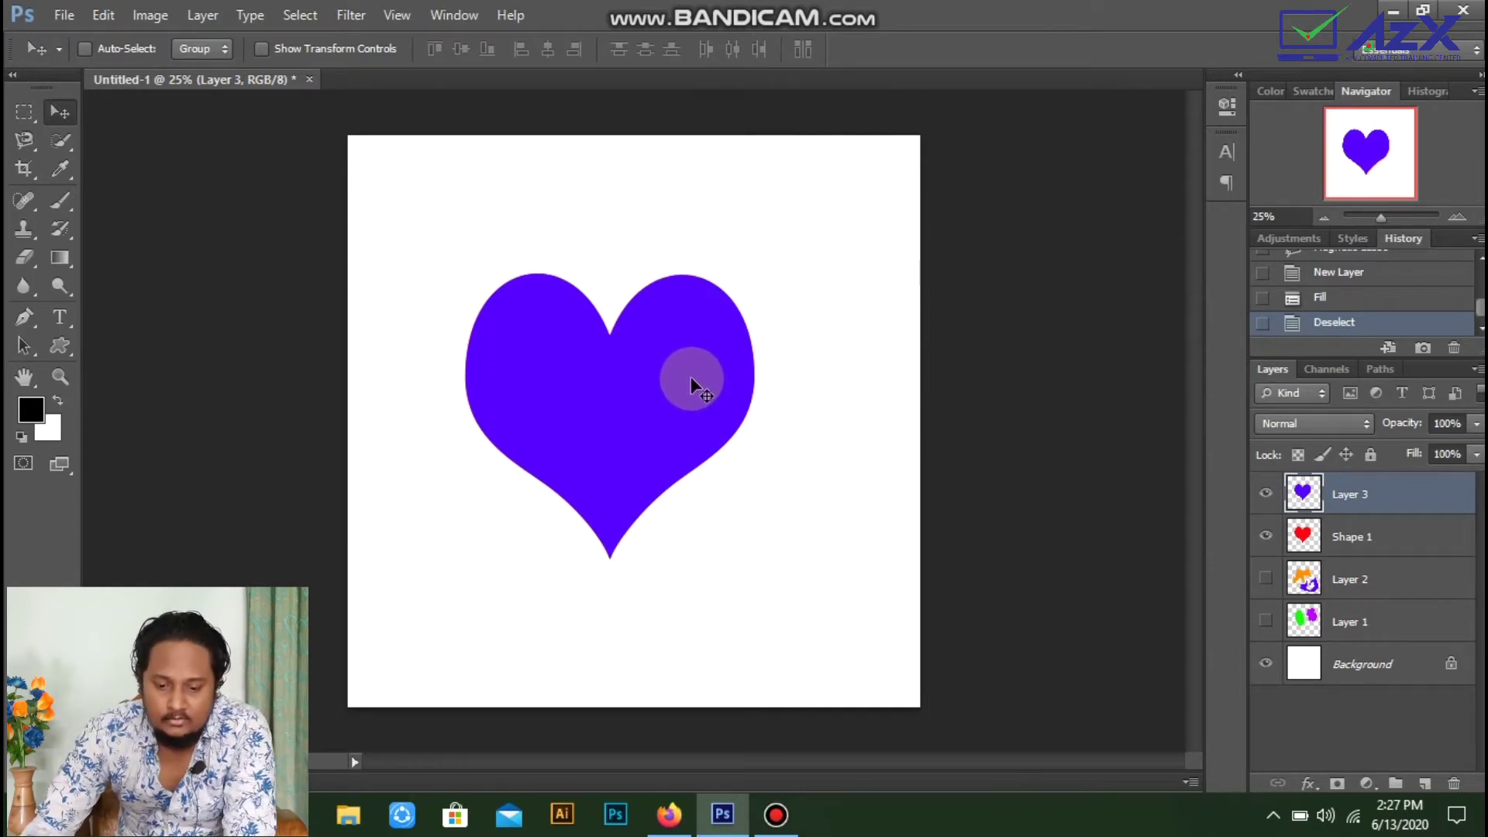
# Step: Move the blue-violet heart down and to the right of the red one, and delete every layer above the Background
pyautogui.moveTo(707, 398); pyautogui.dragTo(836, 451)
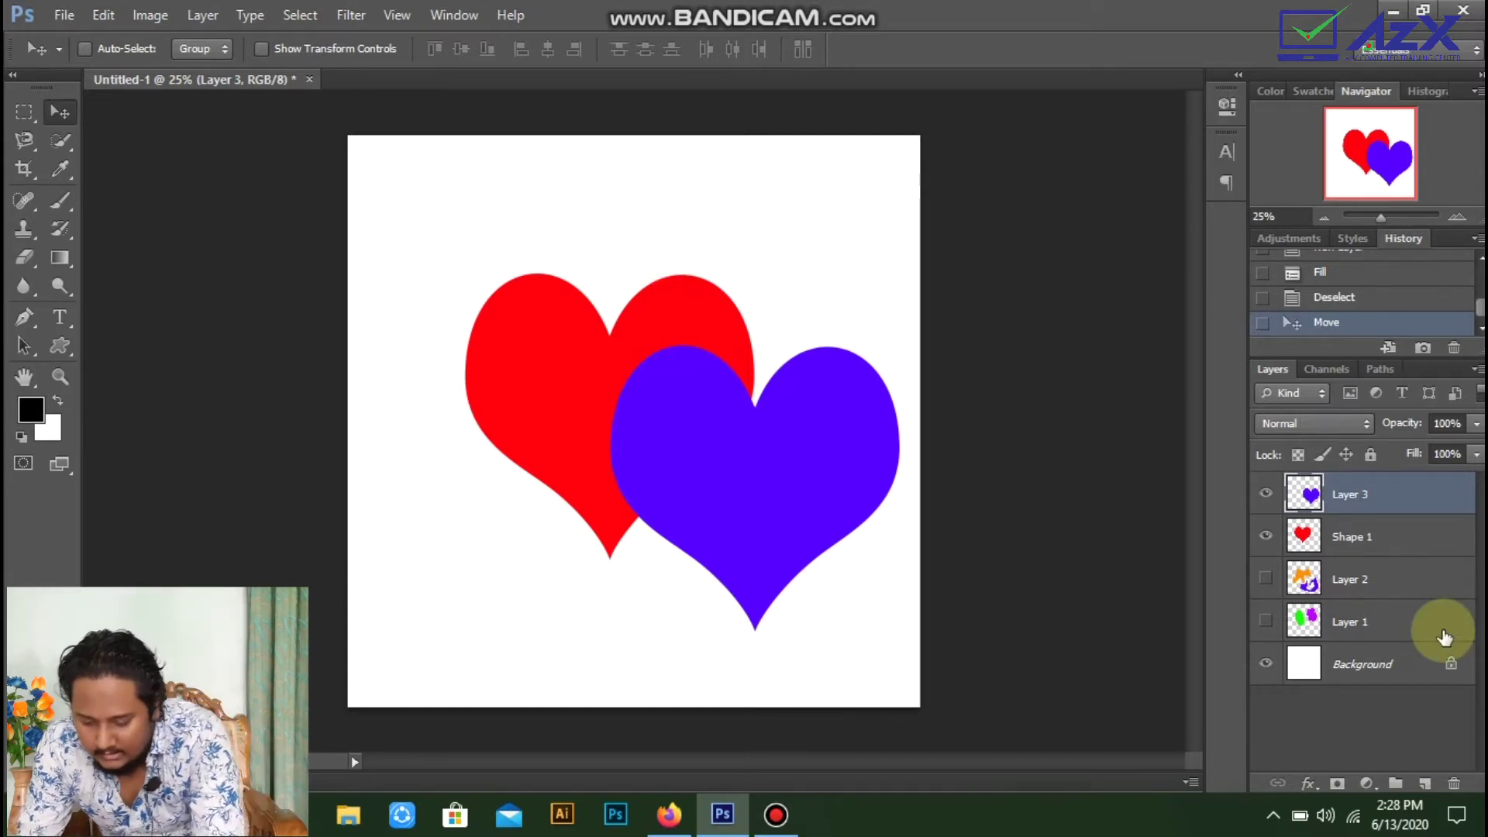
pyautogui.press('Delete')
pyautogui.press('Delete')
pyautogui.press('Delete')
pyautogui.press('Delete')
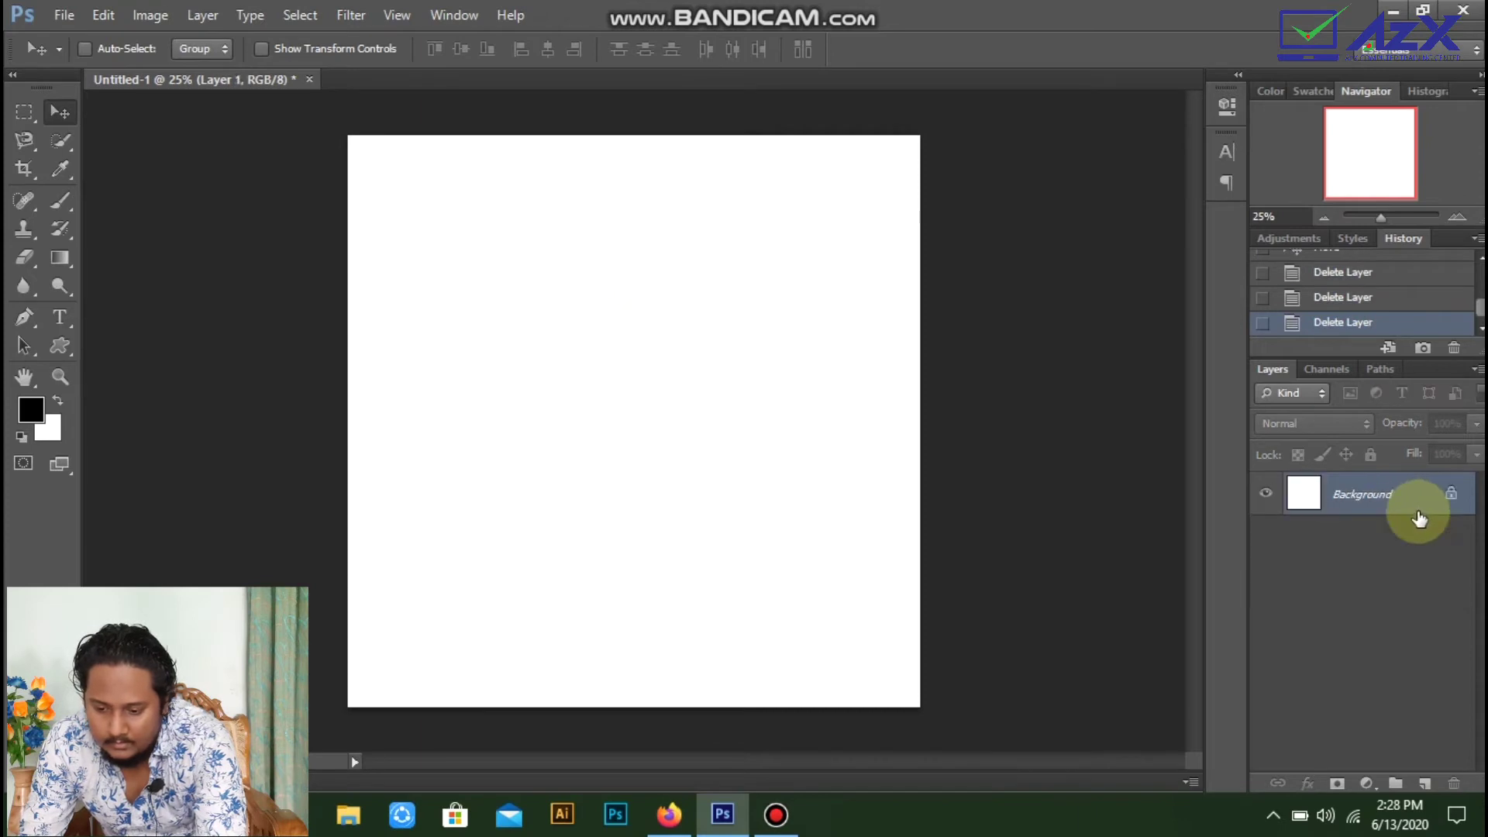
# Step: Draw a rounded freehand selection on the blank canvas with the Lasso tool and add an overlapping area at its lower right
pyautogui.rightClick(24, 143)
pyautogui.click(106, 144)
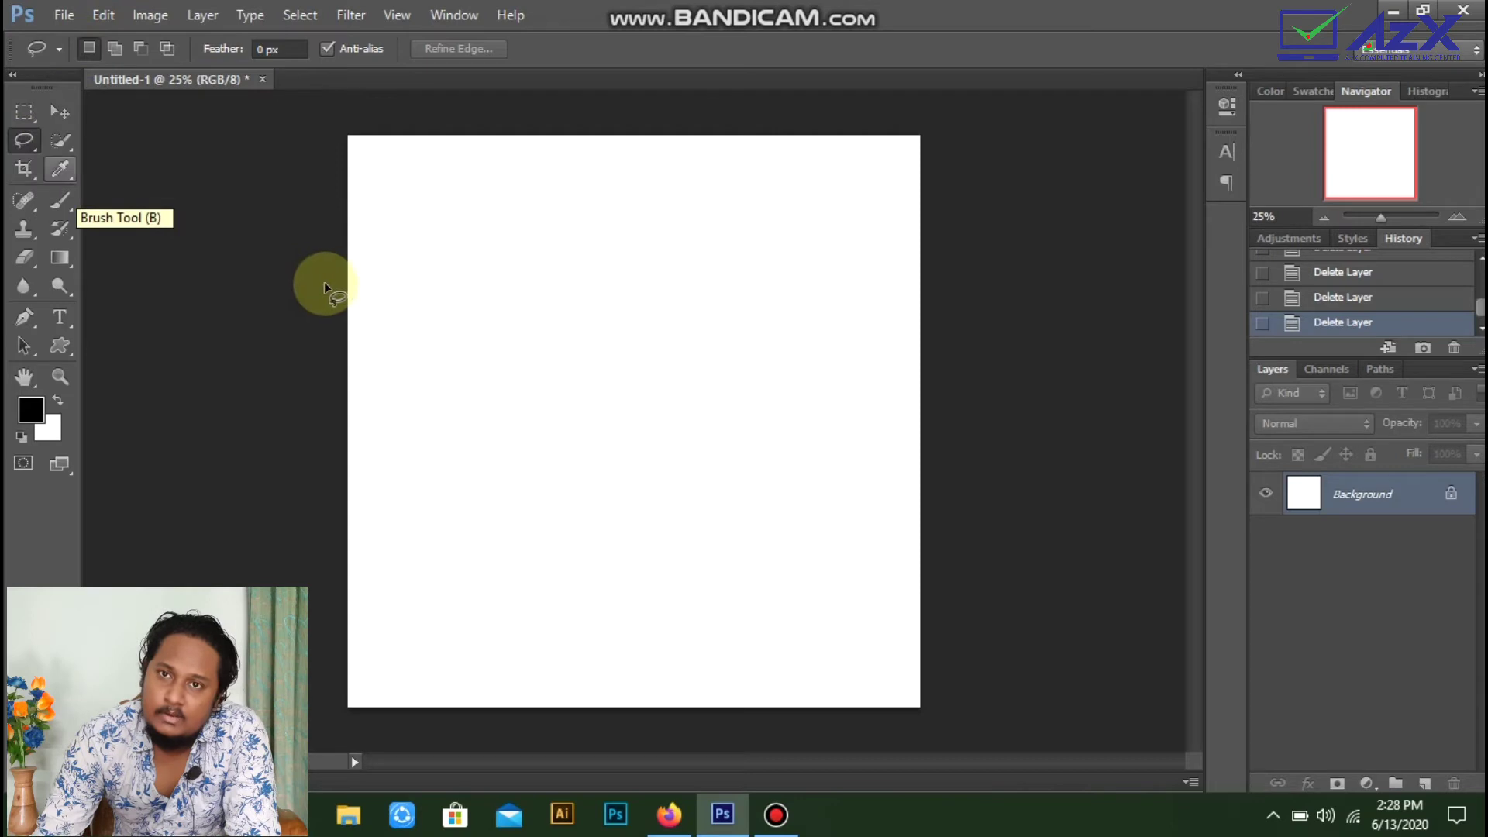
pyautogui.moveTo(445, 316)
pyautogui.mouseDown()
pyautogui.moveTo(462, 272)
pyautogui.moveTo(559, 199)
pyautogui.moveTo(638, 297)
pyautogui.moveTo(649, 446)
pyautogui.moveTo(457, 408)
pyautogui.moveTo(448, 317)
pyautogui.mouseUp()
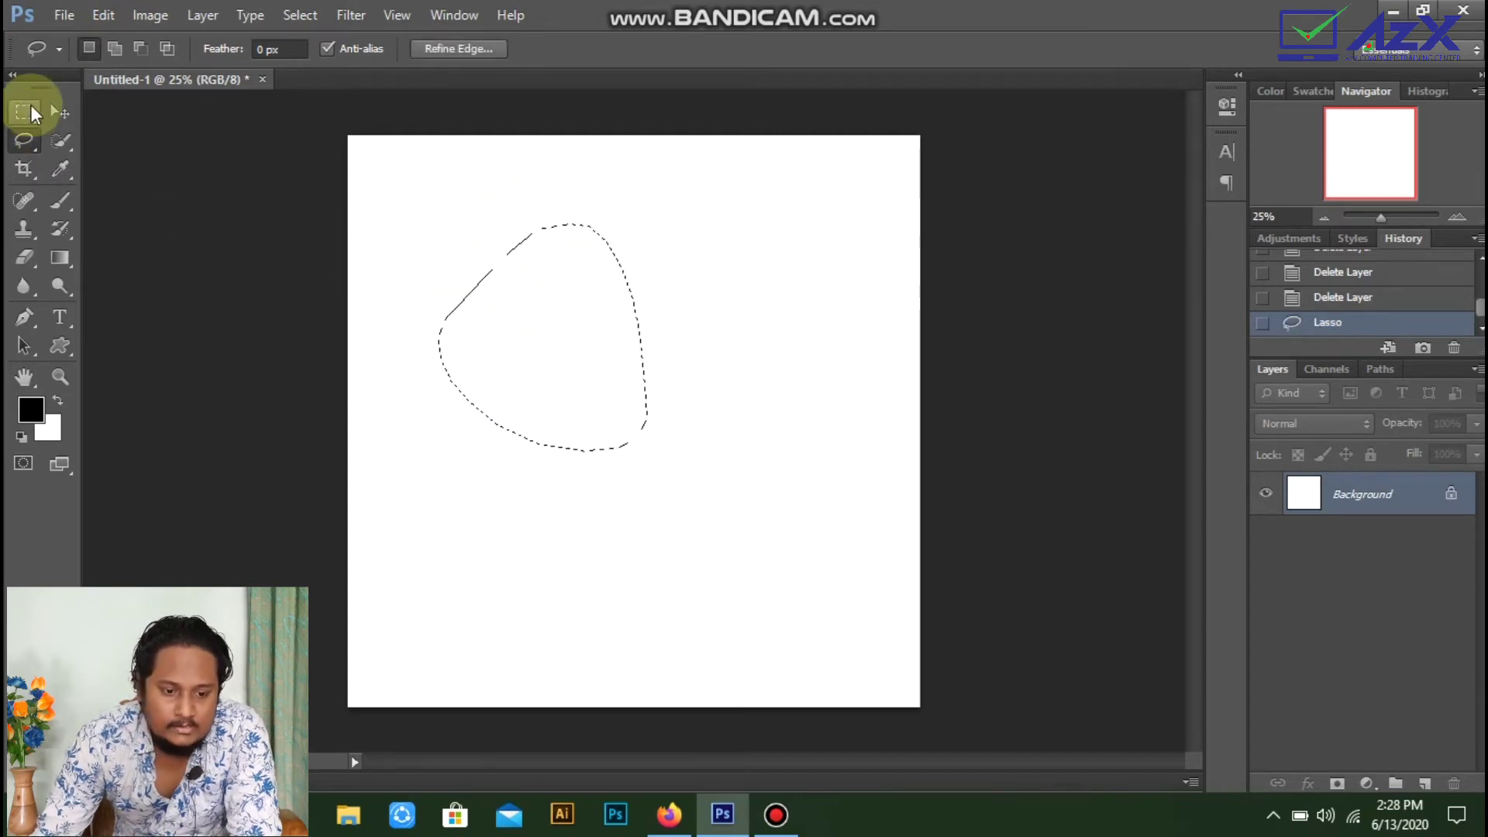
pyautogui.click(115, 48)
pyautogui.moveTo(585, 355)
pyautogui.mouseDown()
pyautogui.moveTo(638, 314)
pyautogui.moveTo(736, 354)
pyautogui.moveTo(774, 507)
pyautogui.moveTo(648, 584)
pyautogui.moveTo(504, 412)
pyautogui.moveTo(554, 351)
pyautogui.moveTo(597, 350)
pyautogui.mouseUp()
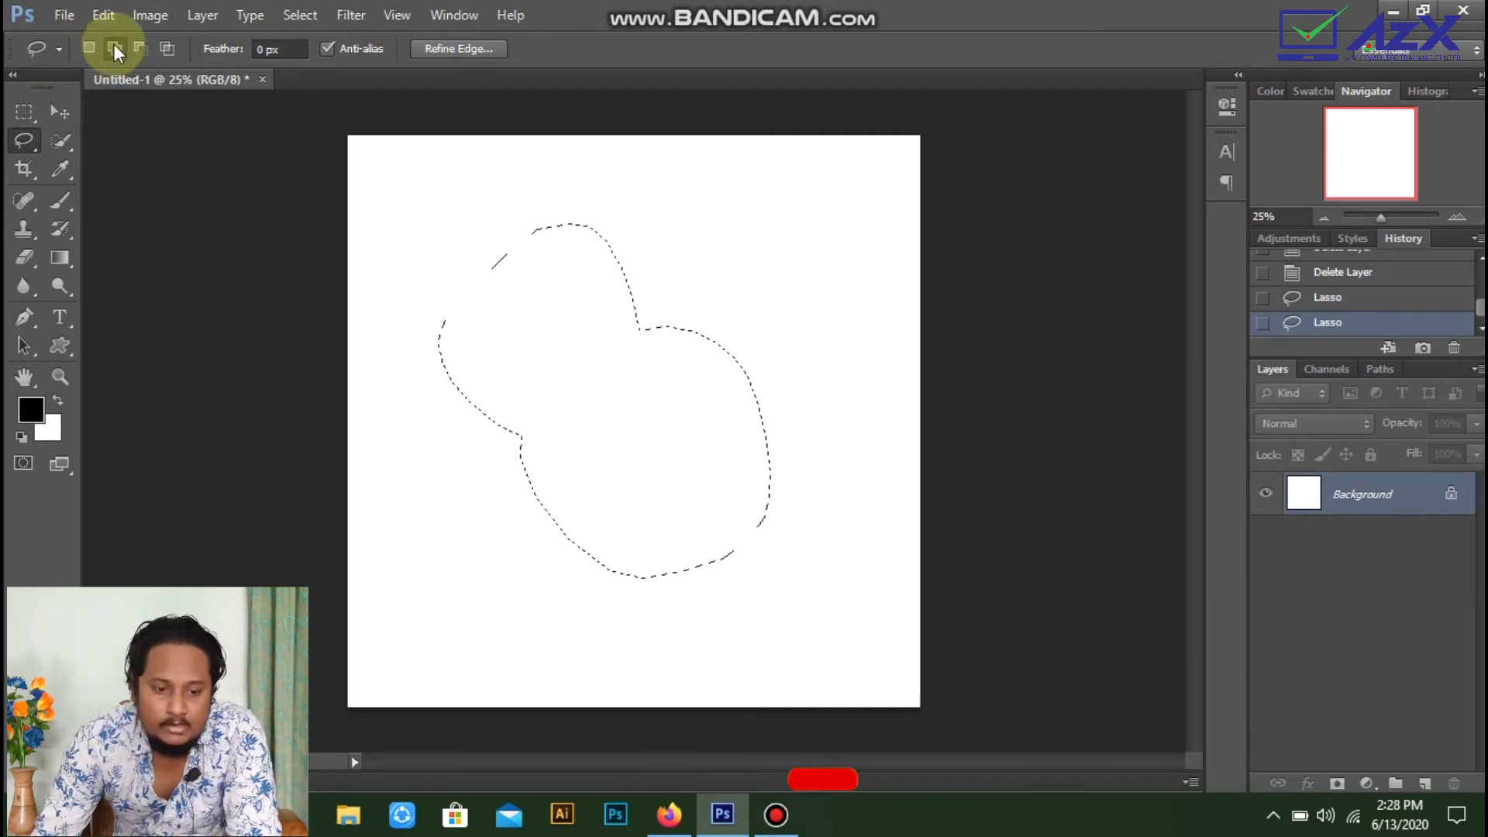
# Step: Subtract a freehand area from the upper-right side of the combined Lasso selection, and deselect it
pyautogui.click(141, 48)
pyautogui.moveTo(594, 362)
pyautogui.mouseDown()
pyautogui.moveTo(755, 453)
pyautogui.moveTo(795, 368)
pyautogui.moveTo(699, 238)
pyautogui.moveTo(651, 271)
pyautogui.mouseUp()
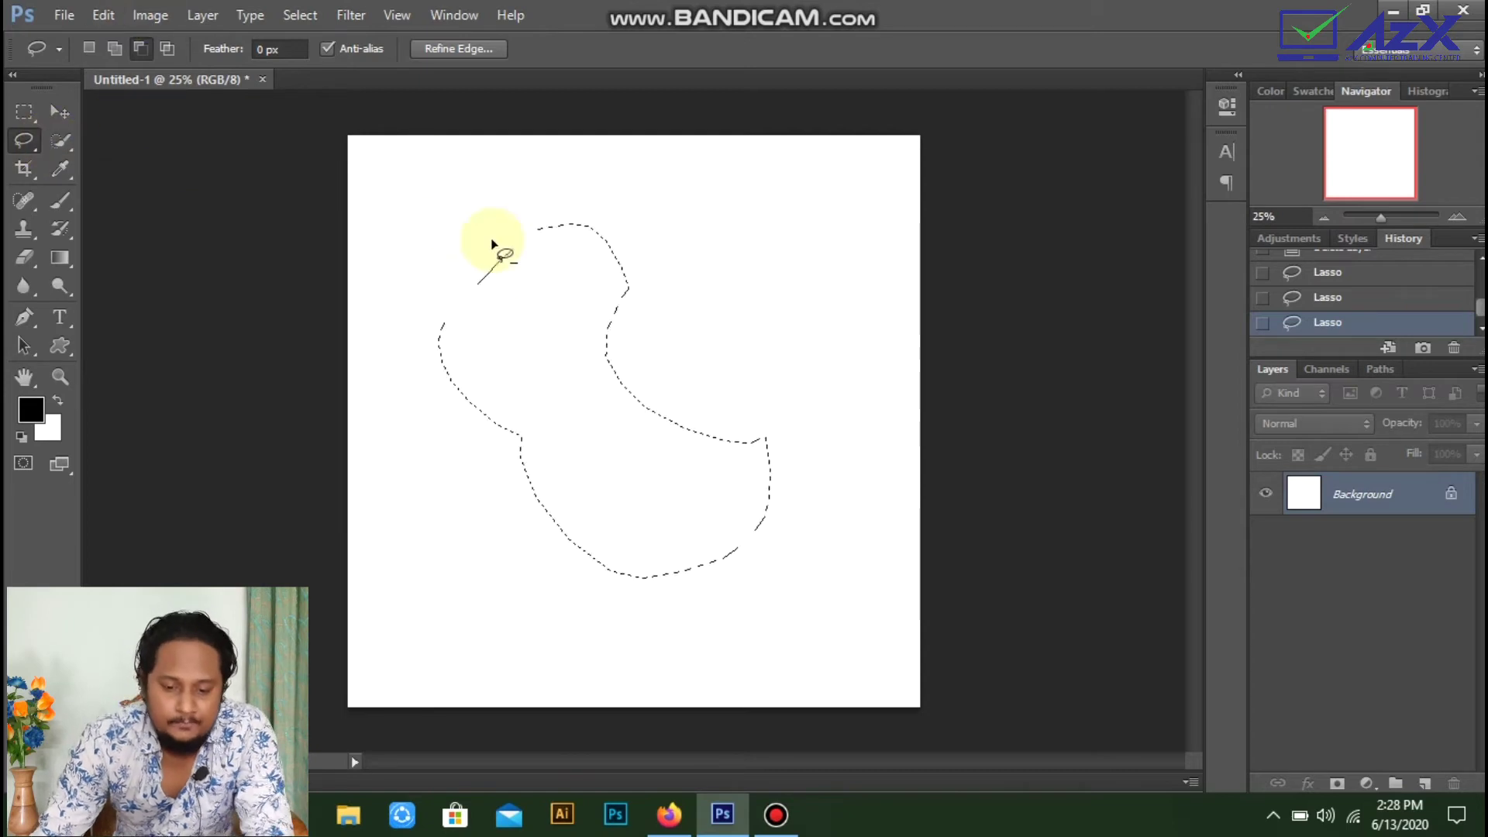
pyautogui.hotkey('ctrl', 'd')
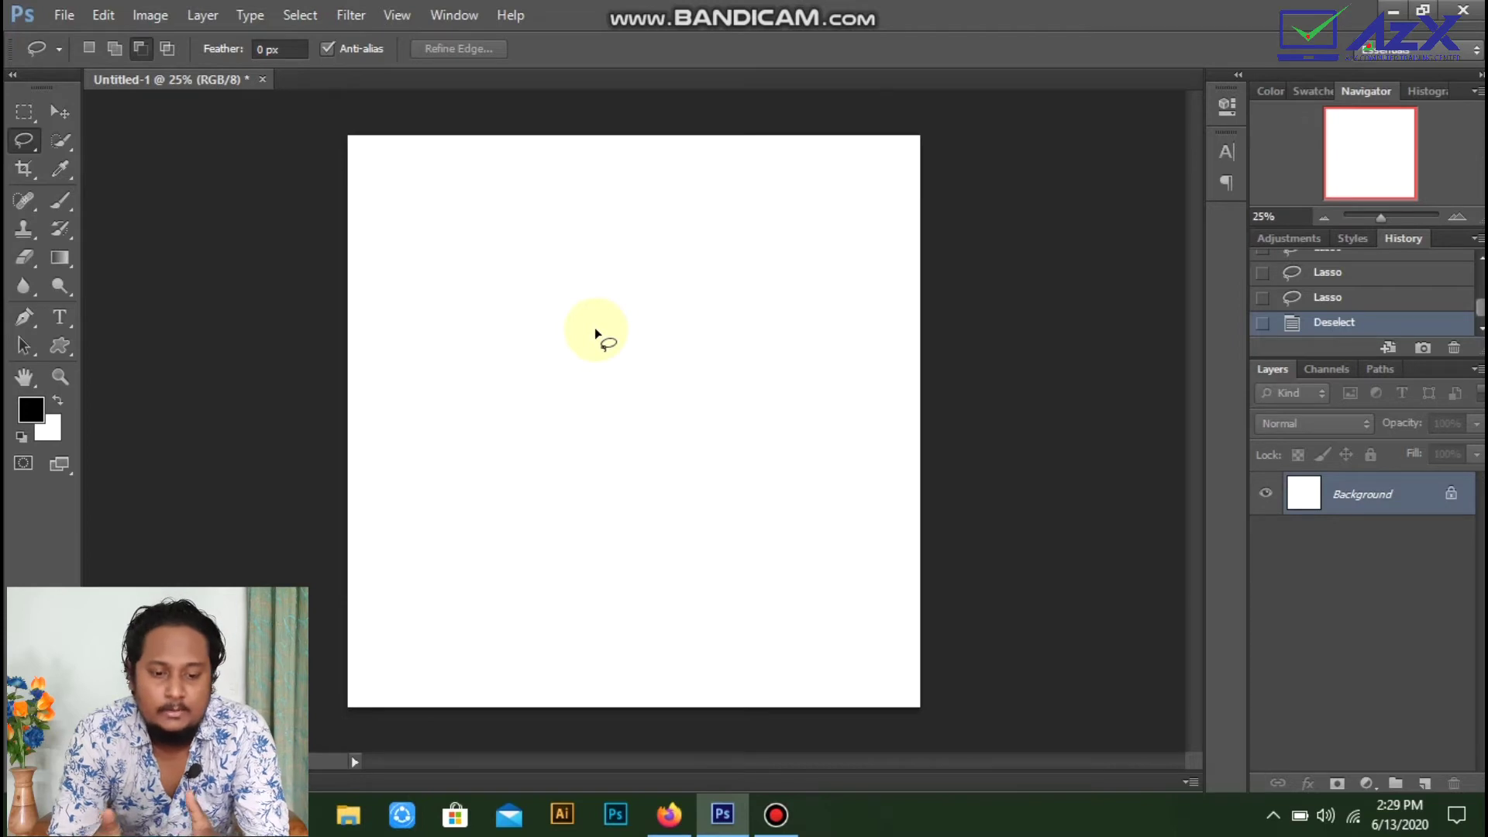
# Step: Create a new document 3.5 inches wide and 2 inches high, and add an empty layer to it
pyautogui.click(63, 14)
pyautogui.click(239, 37)
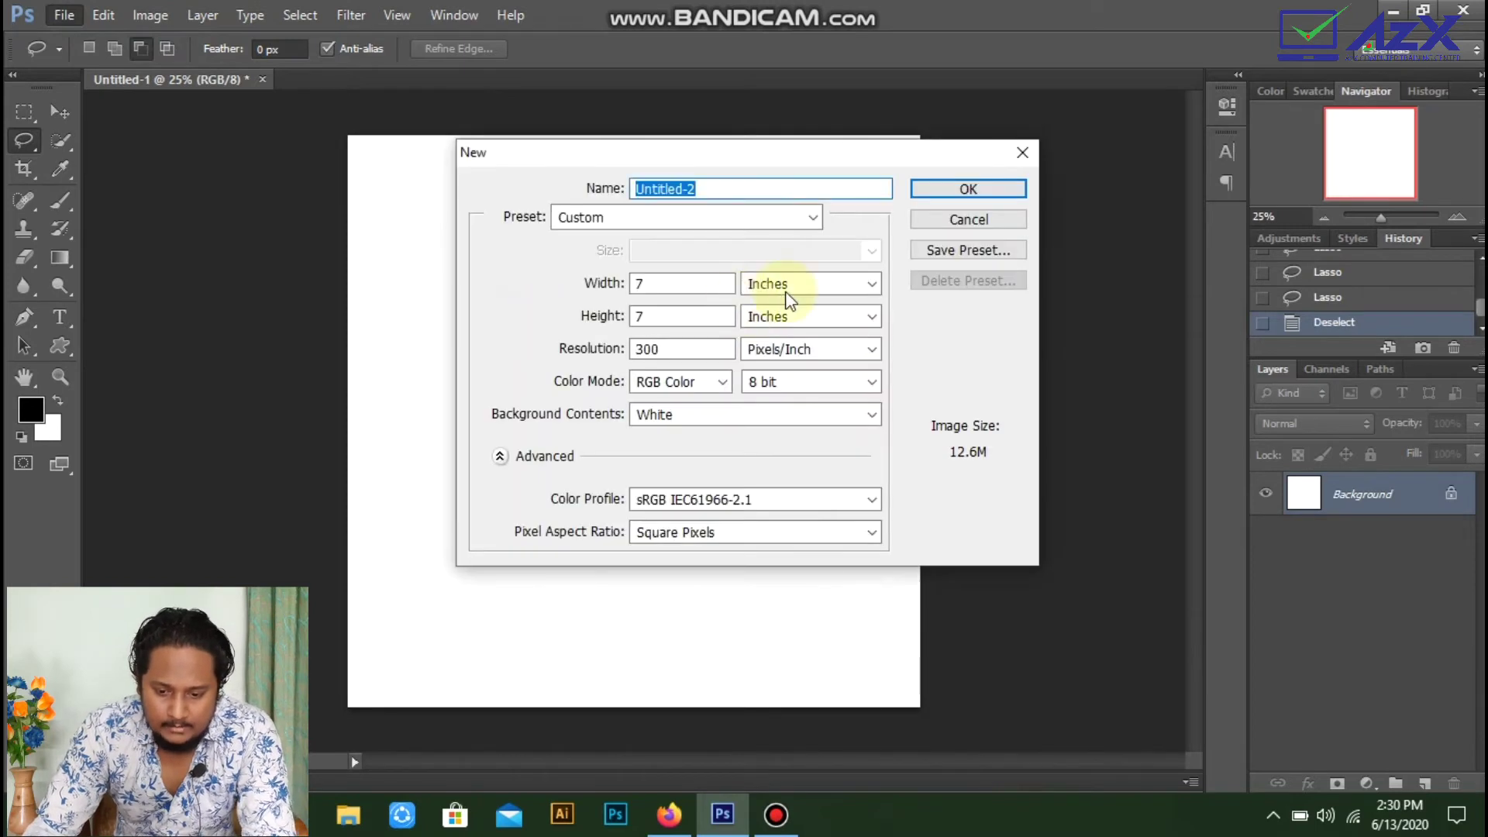
pyautogui.doubleClick(700, 284)
pyautogui.write('3.5')
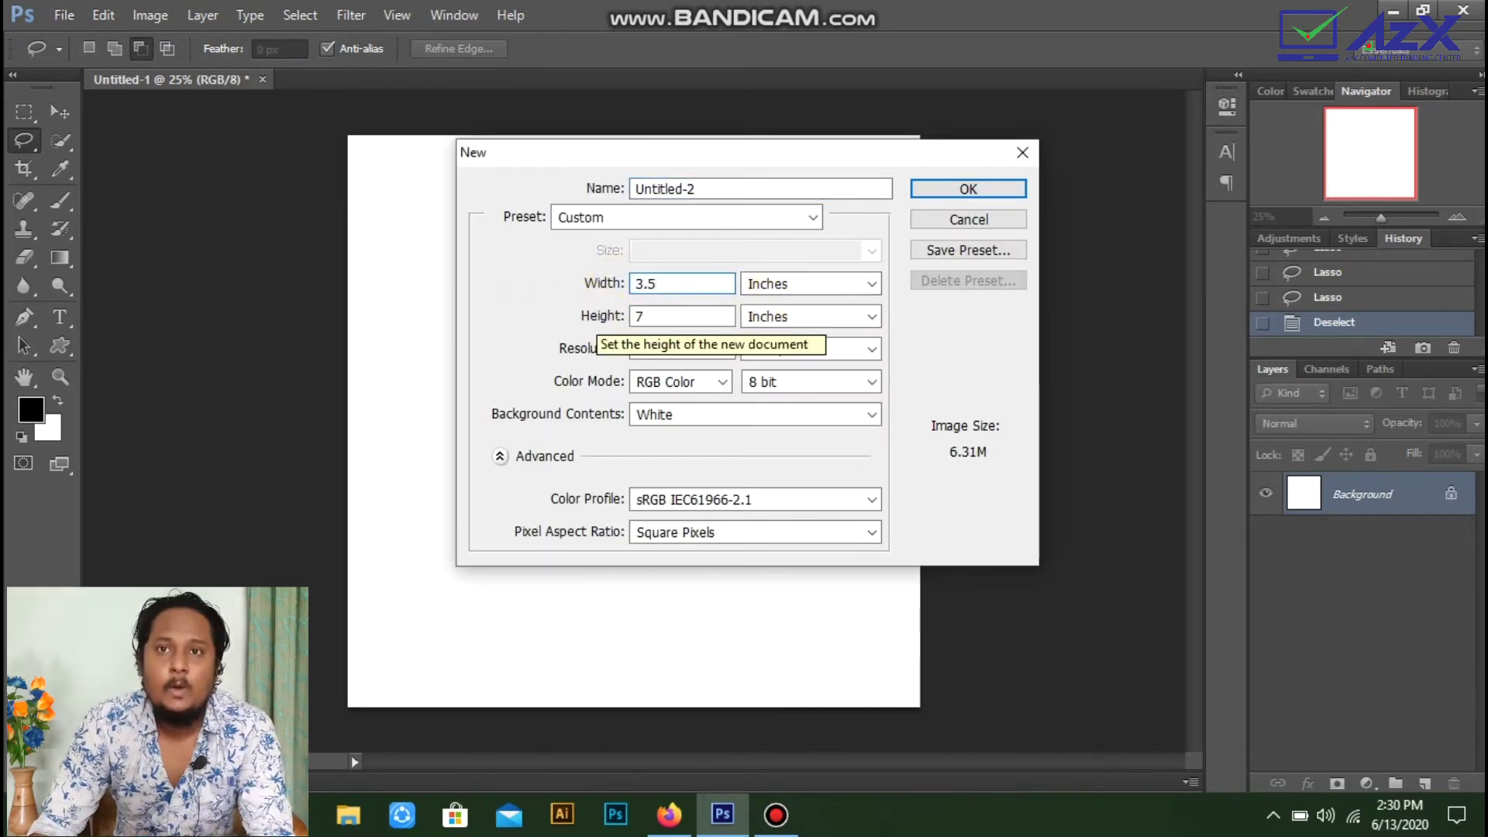
pyautogui.press('Tab')
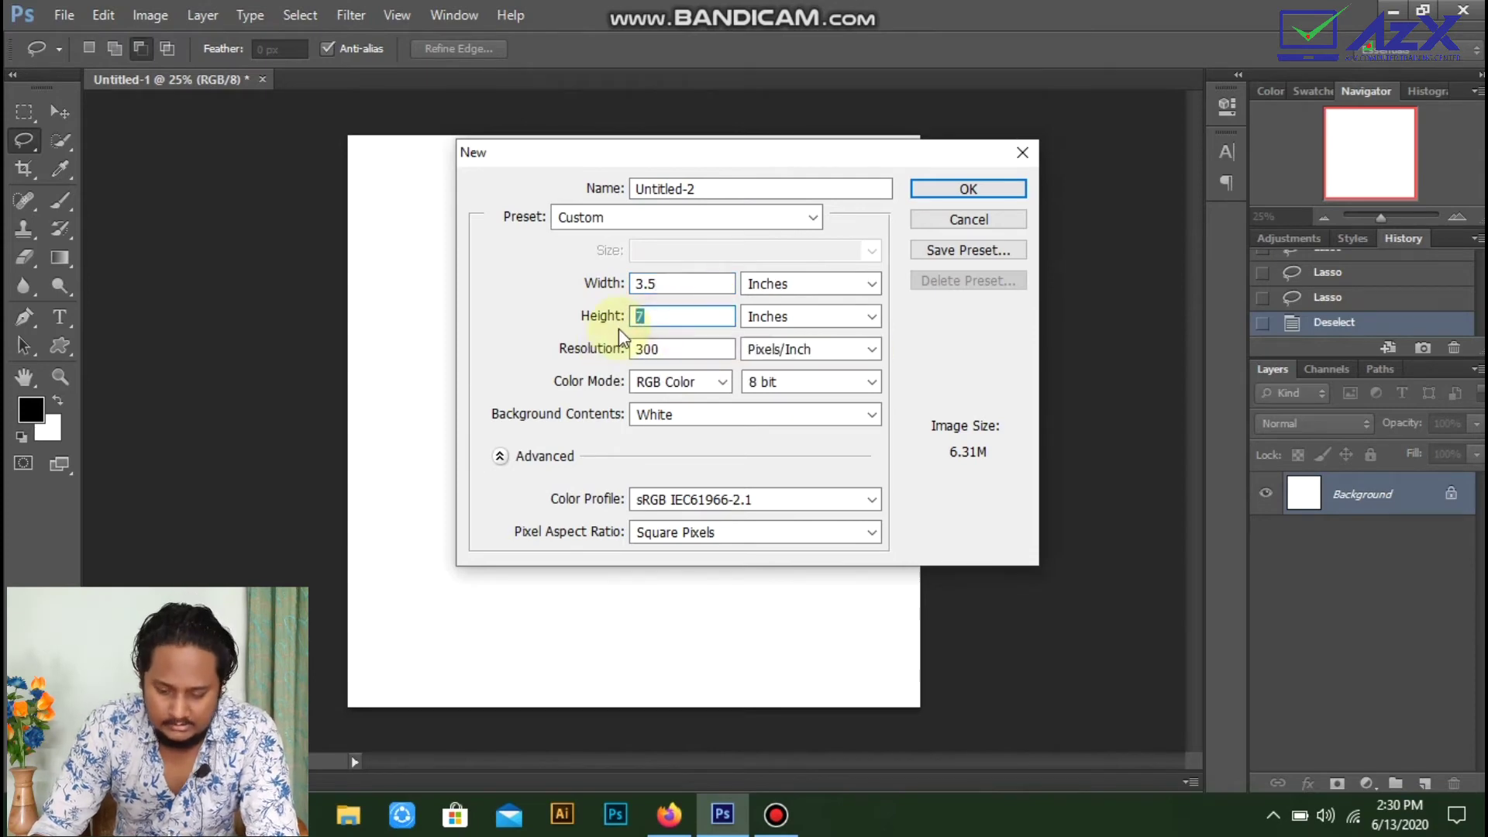
pyautogui.write('2')
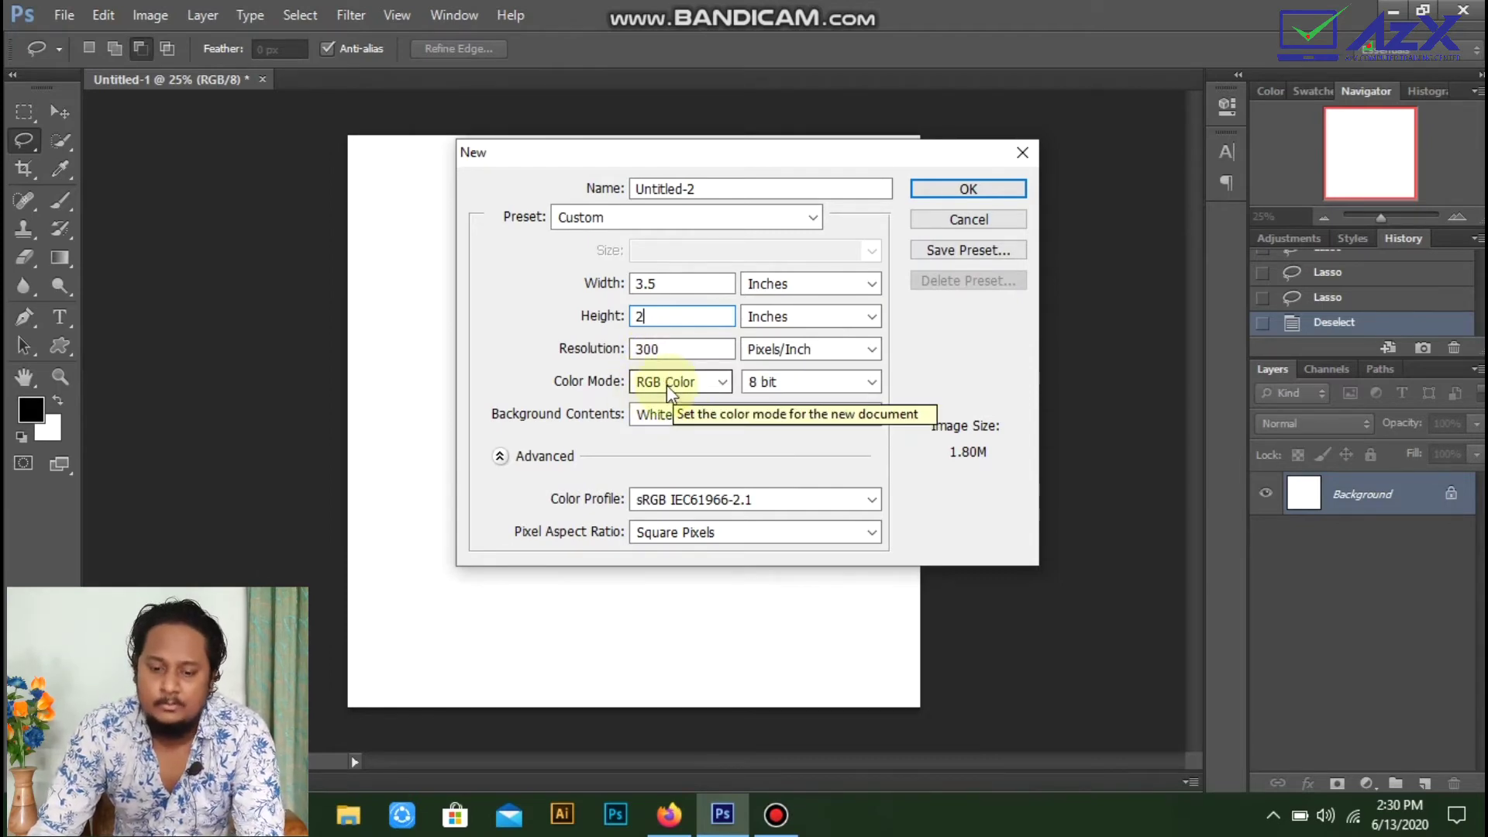
pyautogui.click(969, 188)
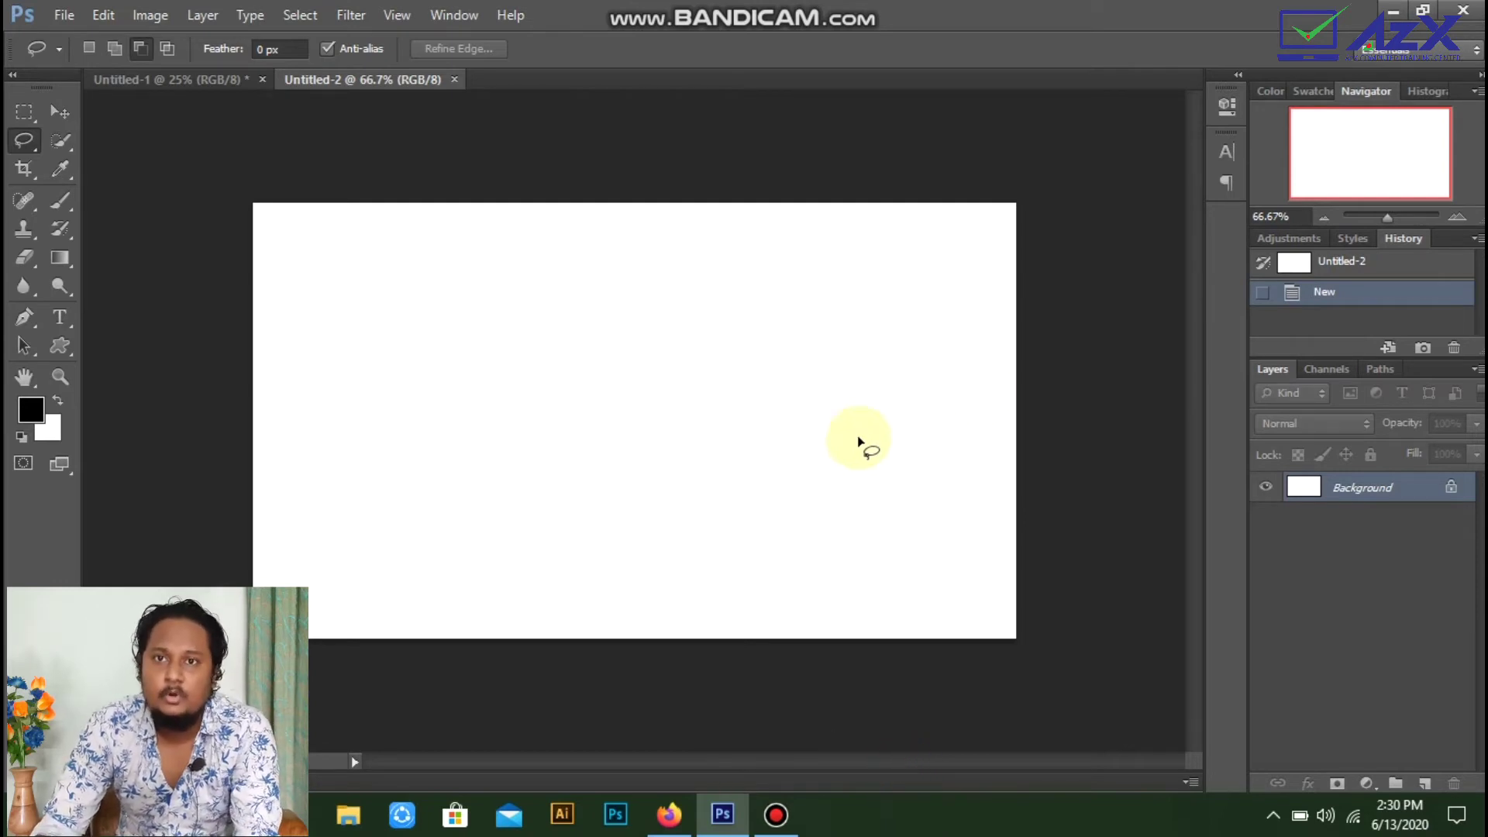
pyautogui.click(1424, 783)
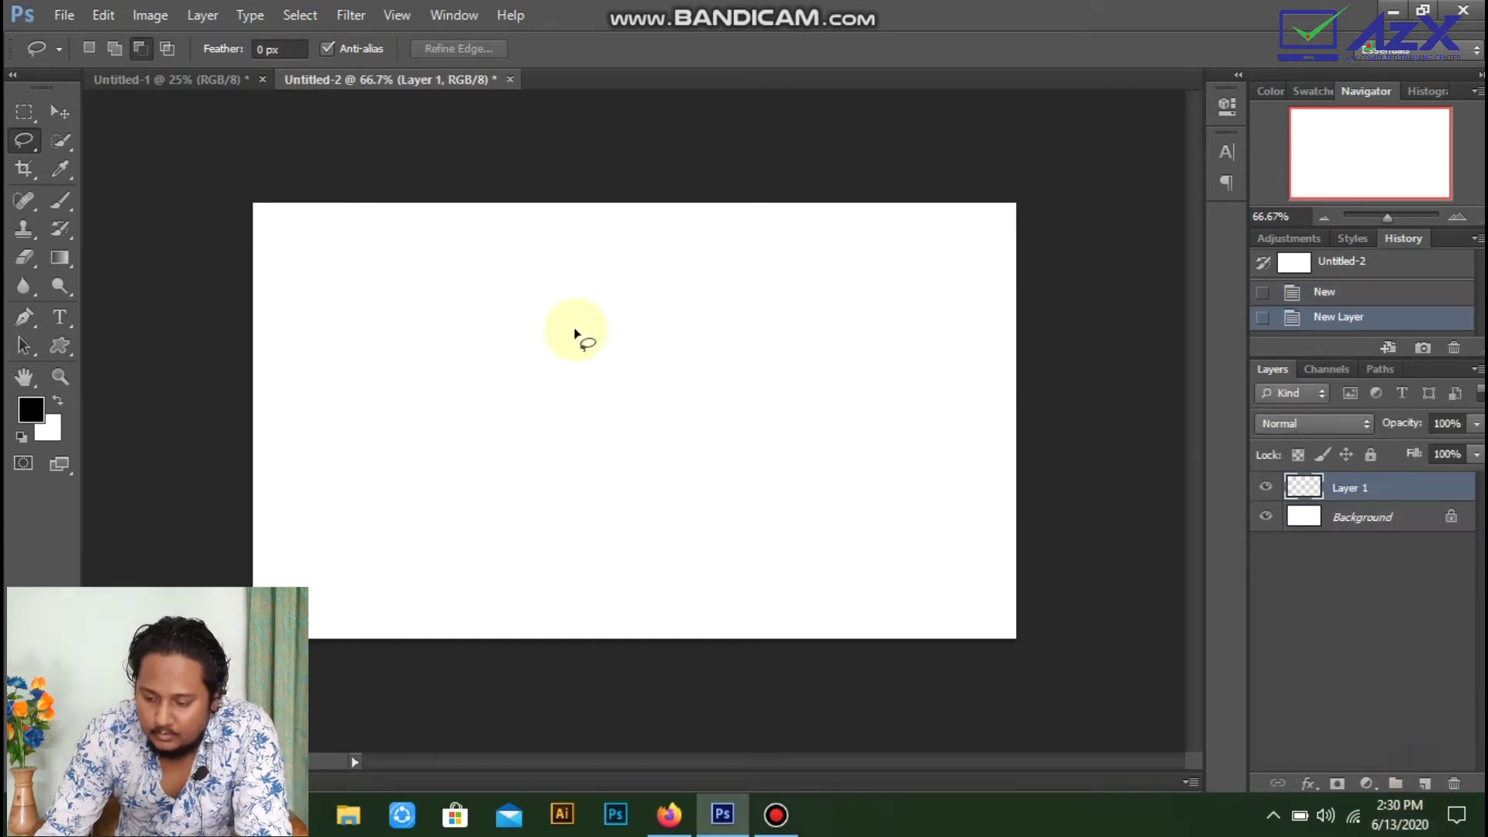
# Step: Open the simple-business-card image from the desktop, examine the angled yellow and dark shapes of its design, and return to Photoshop
pyautogui.rightClick(26, 147)
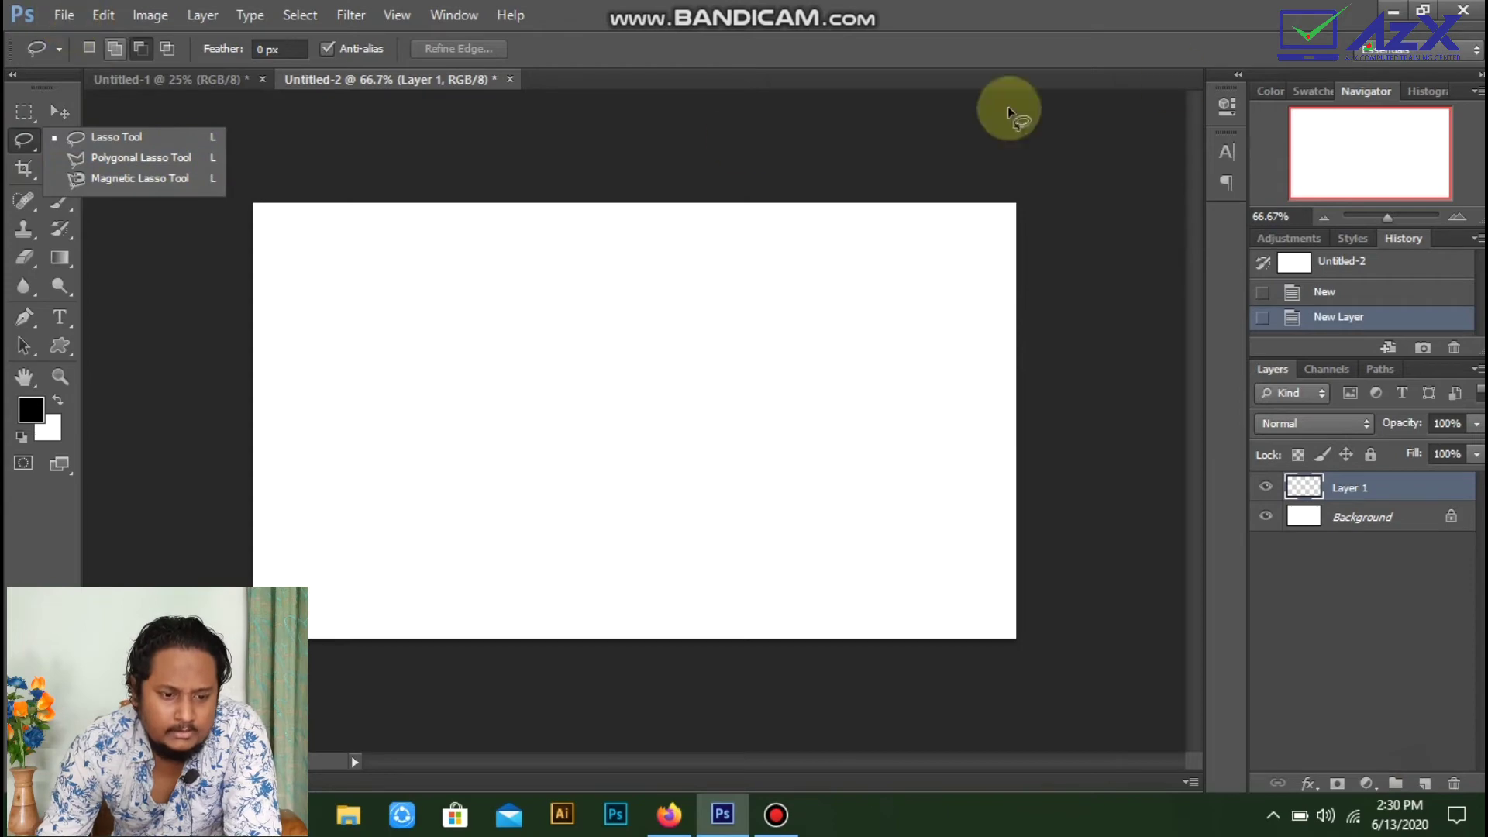
pyautogui.click(1395, 9)
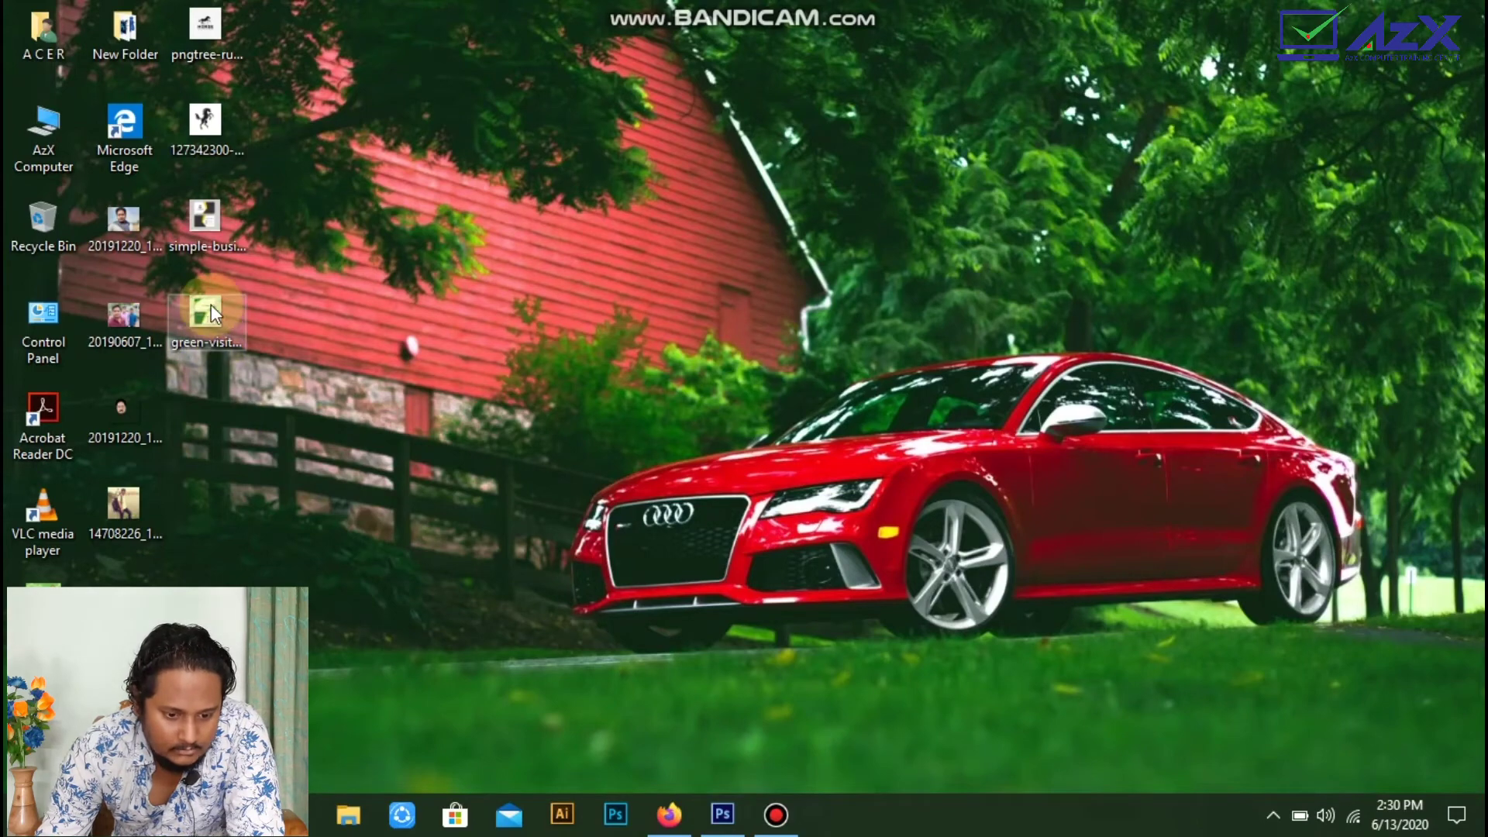
pyautogui.doubleClick(201, 215)
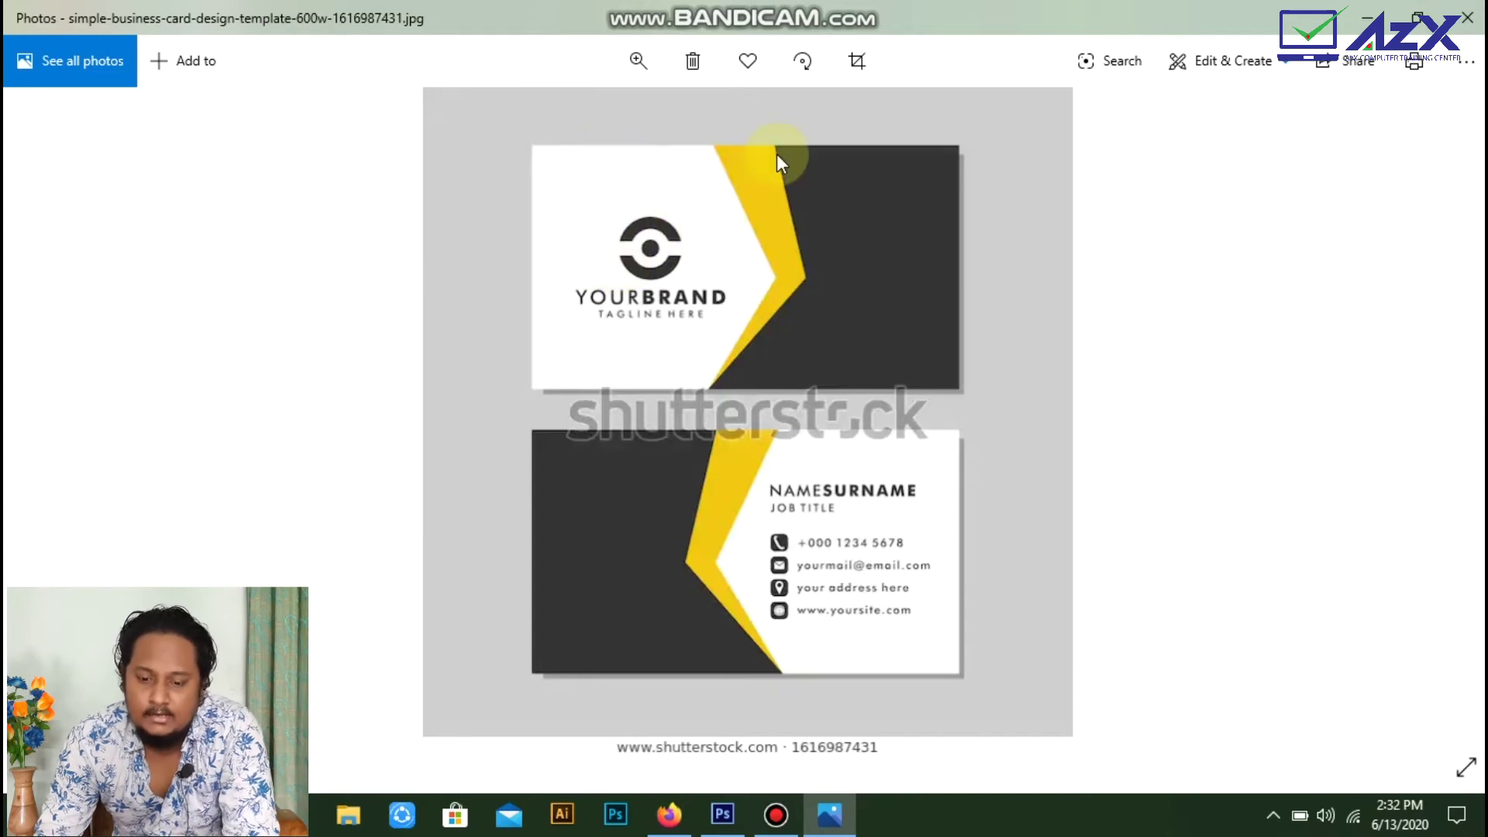
pyautogui.click(1370, 15)
pyautogui.click(829, 814)
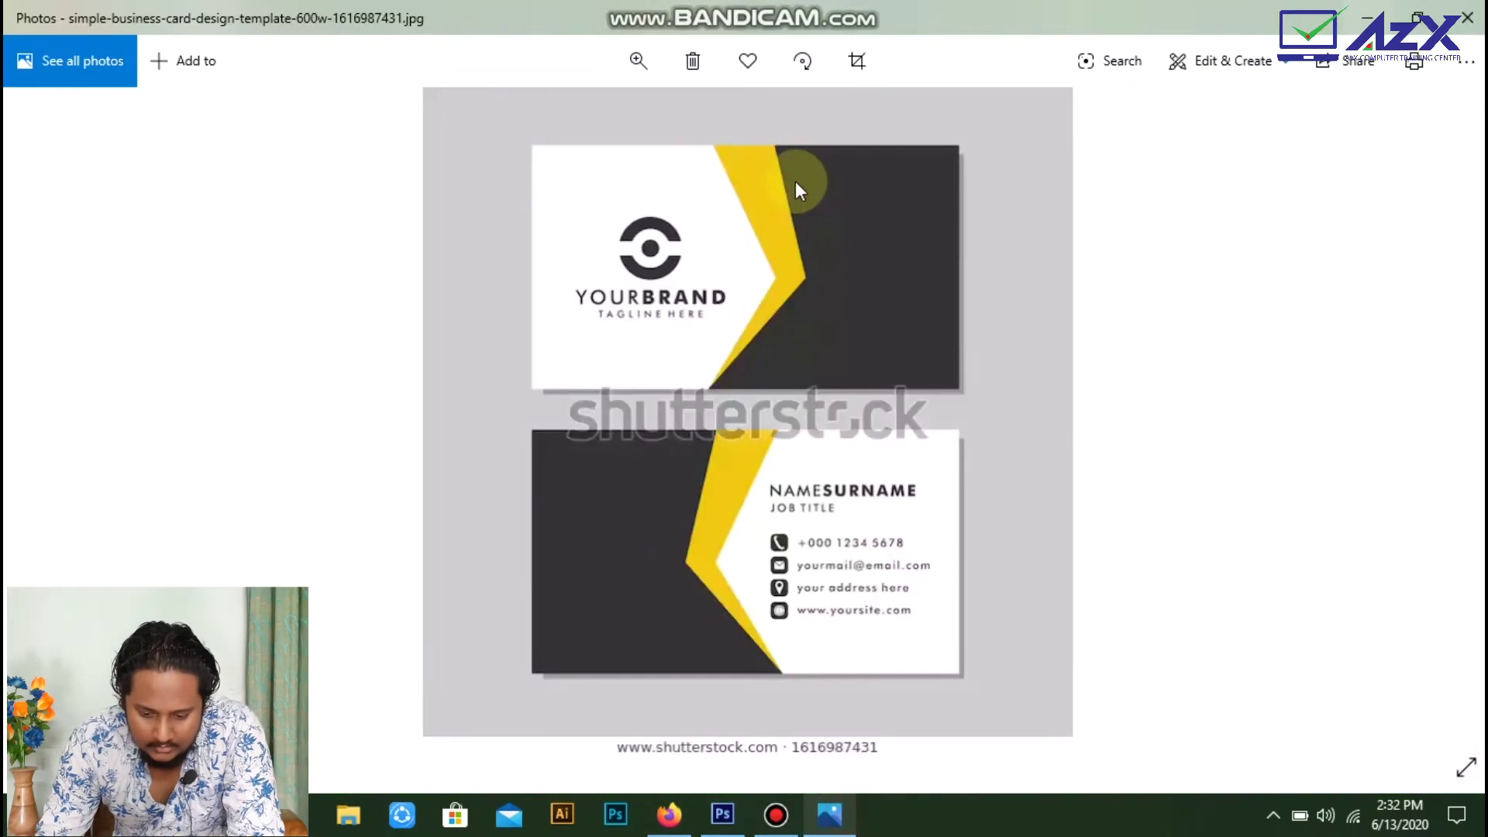
pyautogui.click(1384, 11)
pyautogui.click(721, 819)
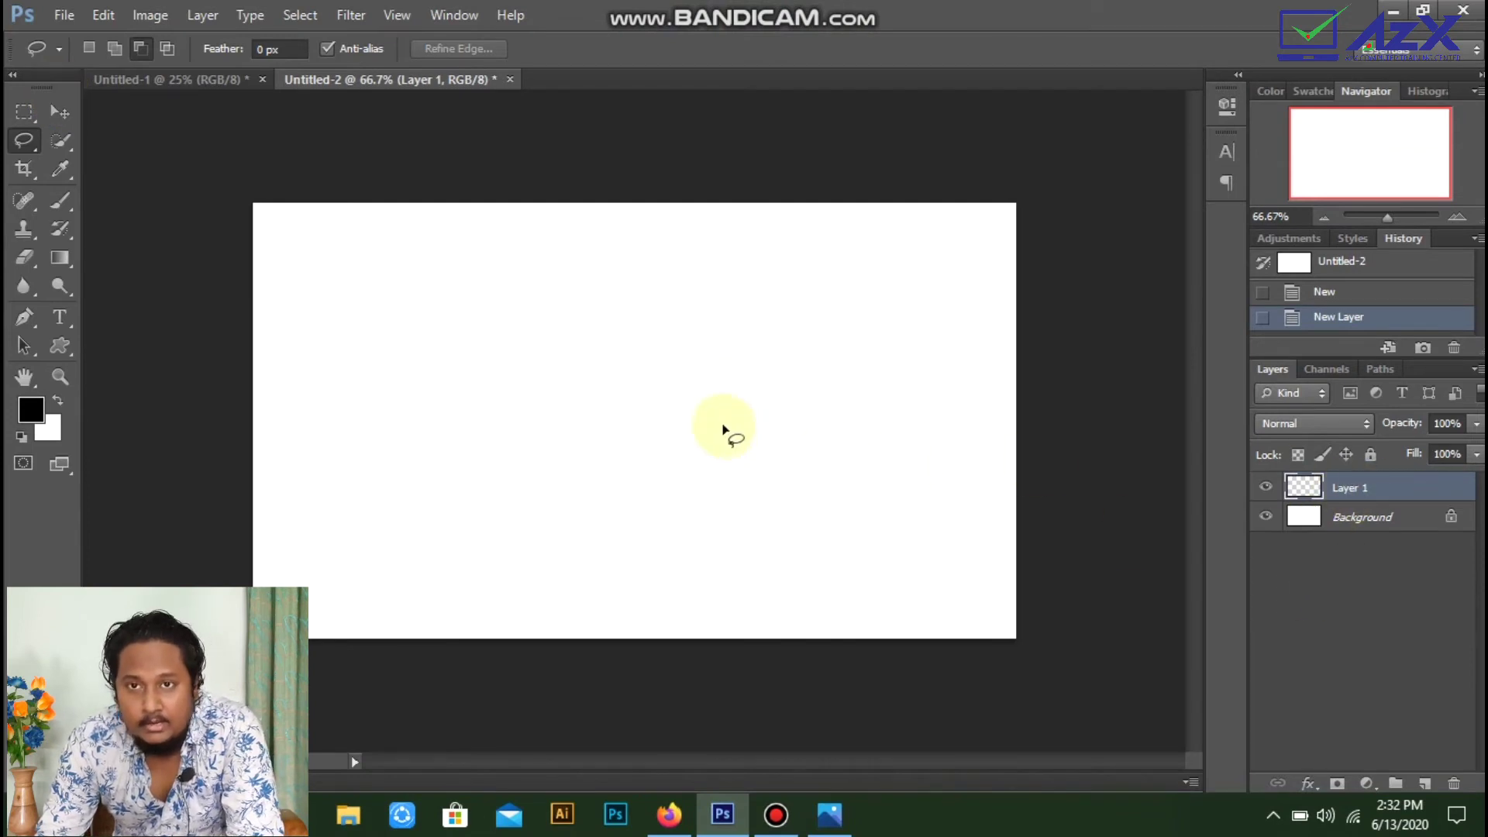
# Step: Outline the card's right part with a closed Polygonal Lasso selection whose inner edge forms a point facing right at mid-height
pyautogui.moveTo(24, 140)
pyautogui.mouseDown()
pyautogui.moveTo(102, 142)
pyautogui.moveTo(113, 161)
pyautogui.mouseUp()
pyautogui.click(681, 159)
pyautogui.click(784, 402)
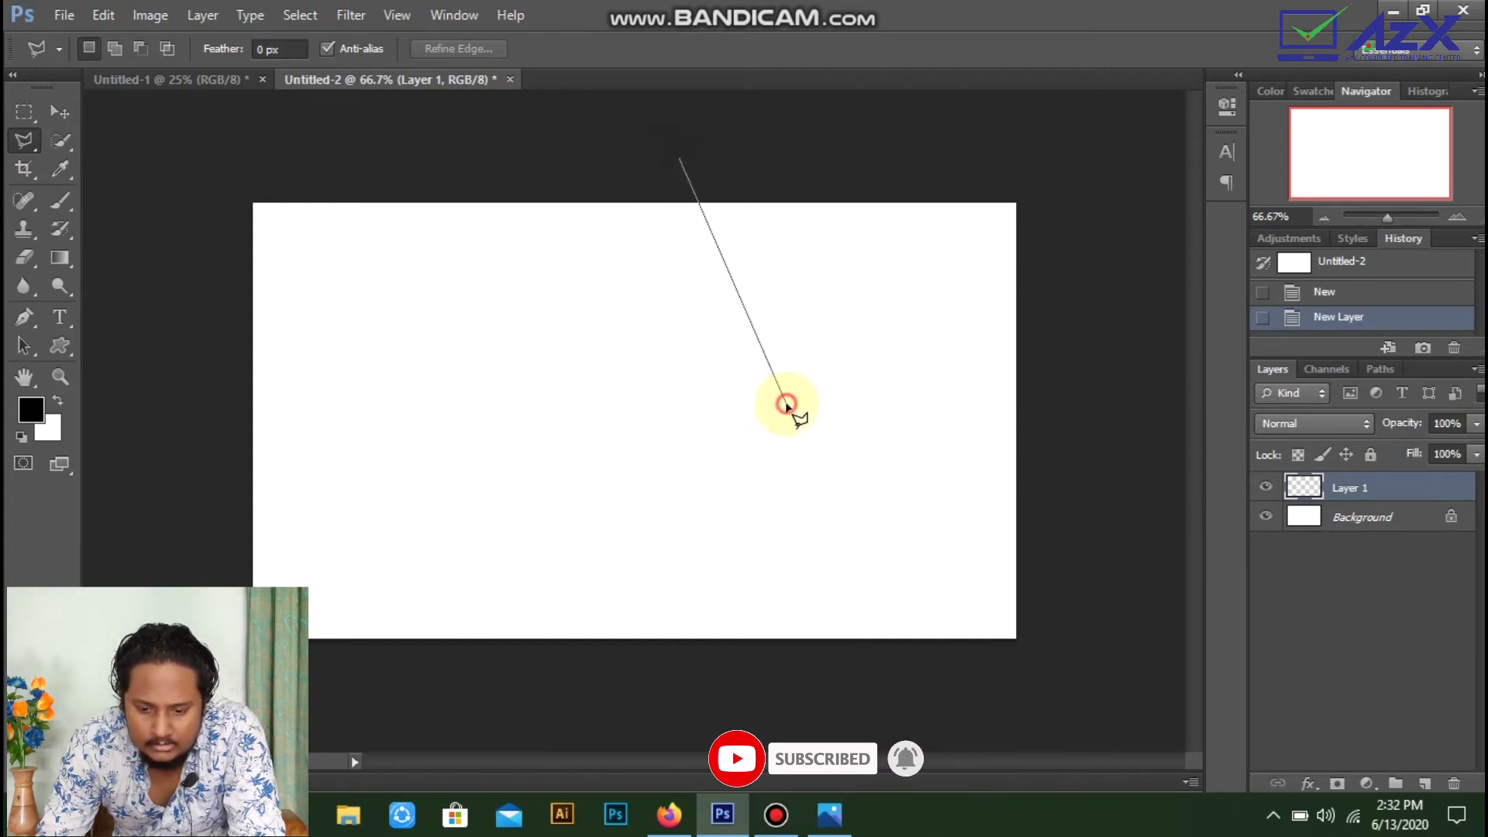
pyautogui.click(596, 704)
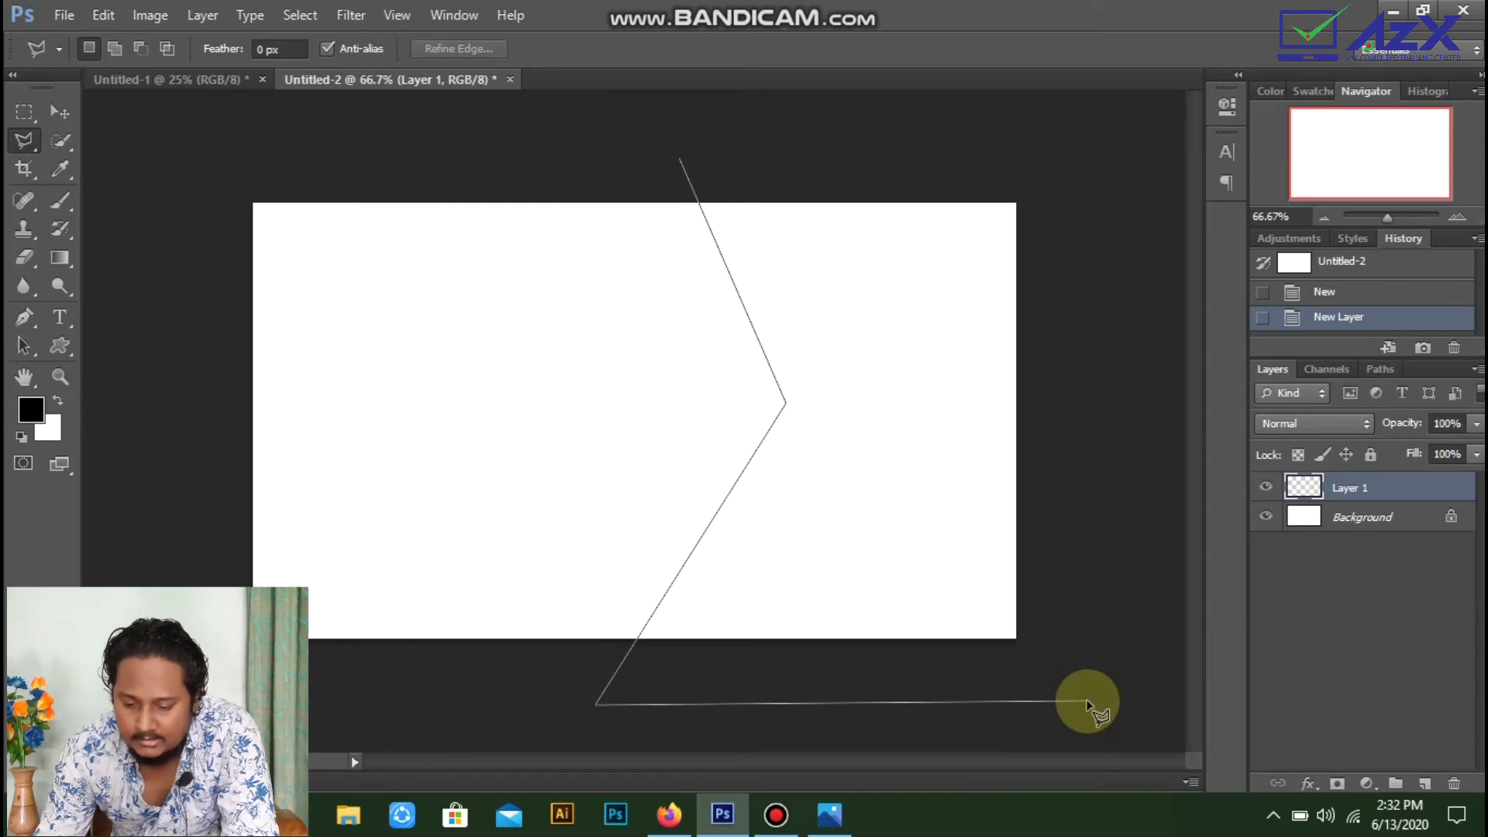
pyautogui.click(1067, 685)
pyautogui.click(1072, 487)
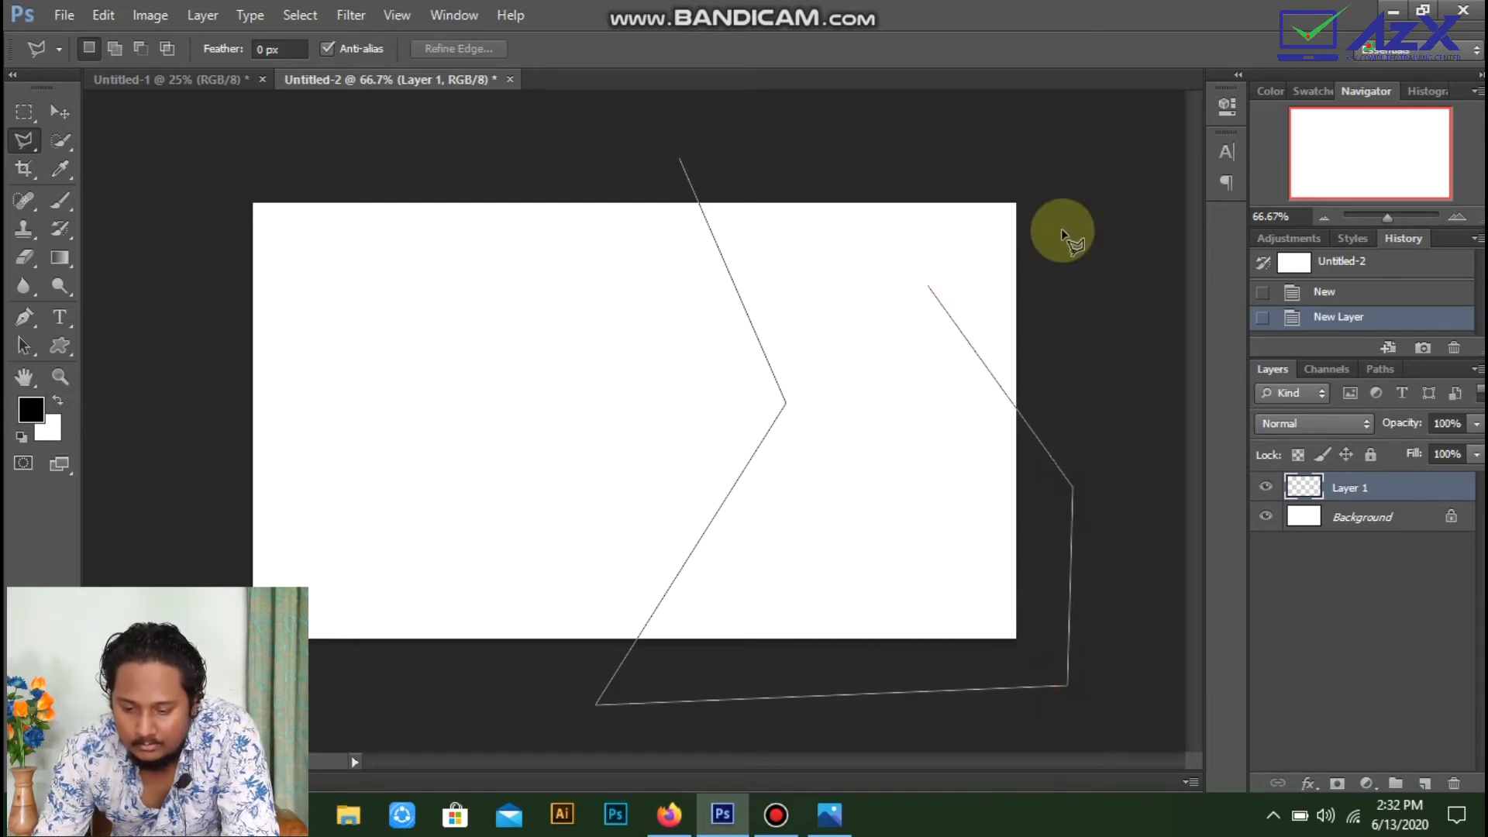
pyautogui.click(1048, 135)
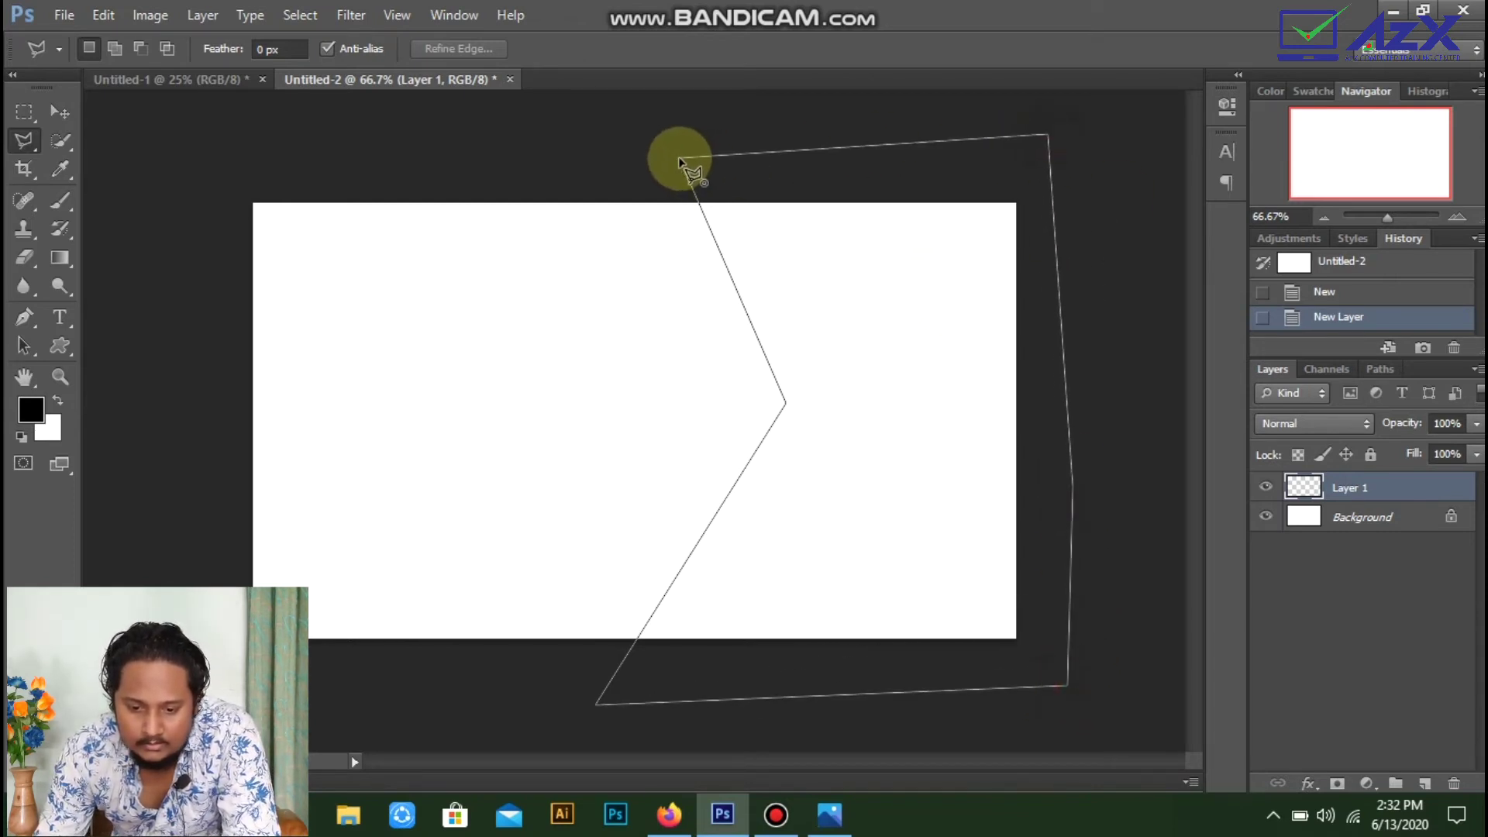
pyautogui.click(680, 159)
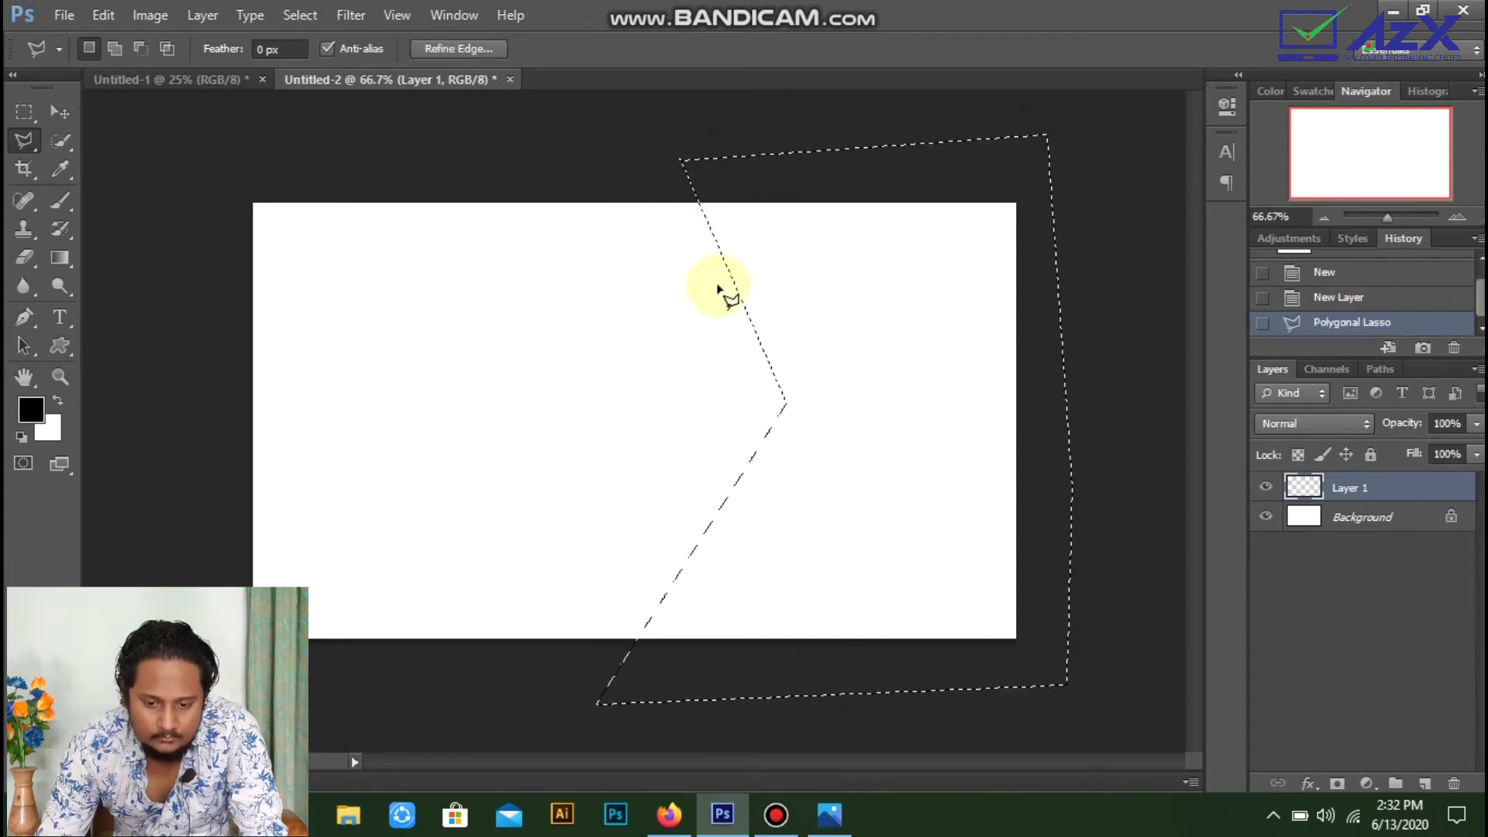
# Step: Fill the angled selection on the empty layer with yellow #f0ff00
pyautogui.rightClick(889, 353)
pyautogui.click(996, 659)
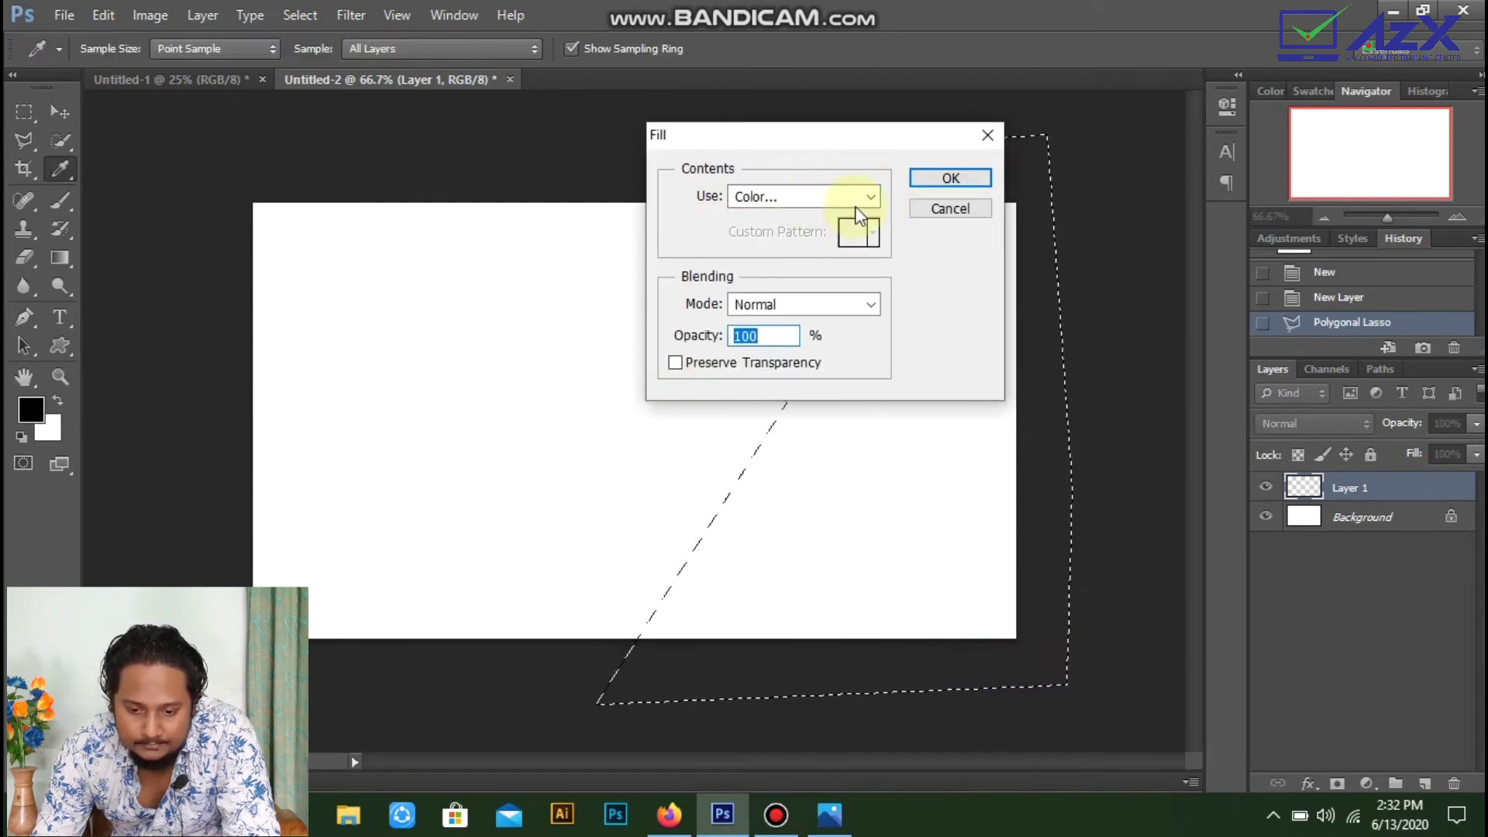
pyautogui.click(868, 196)
pyautogui.click(814, 250)
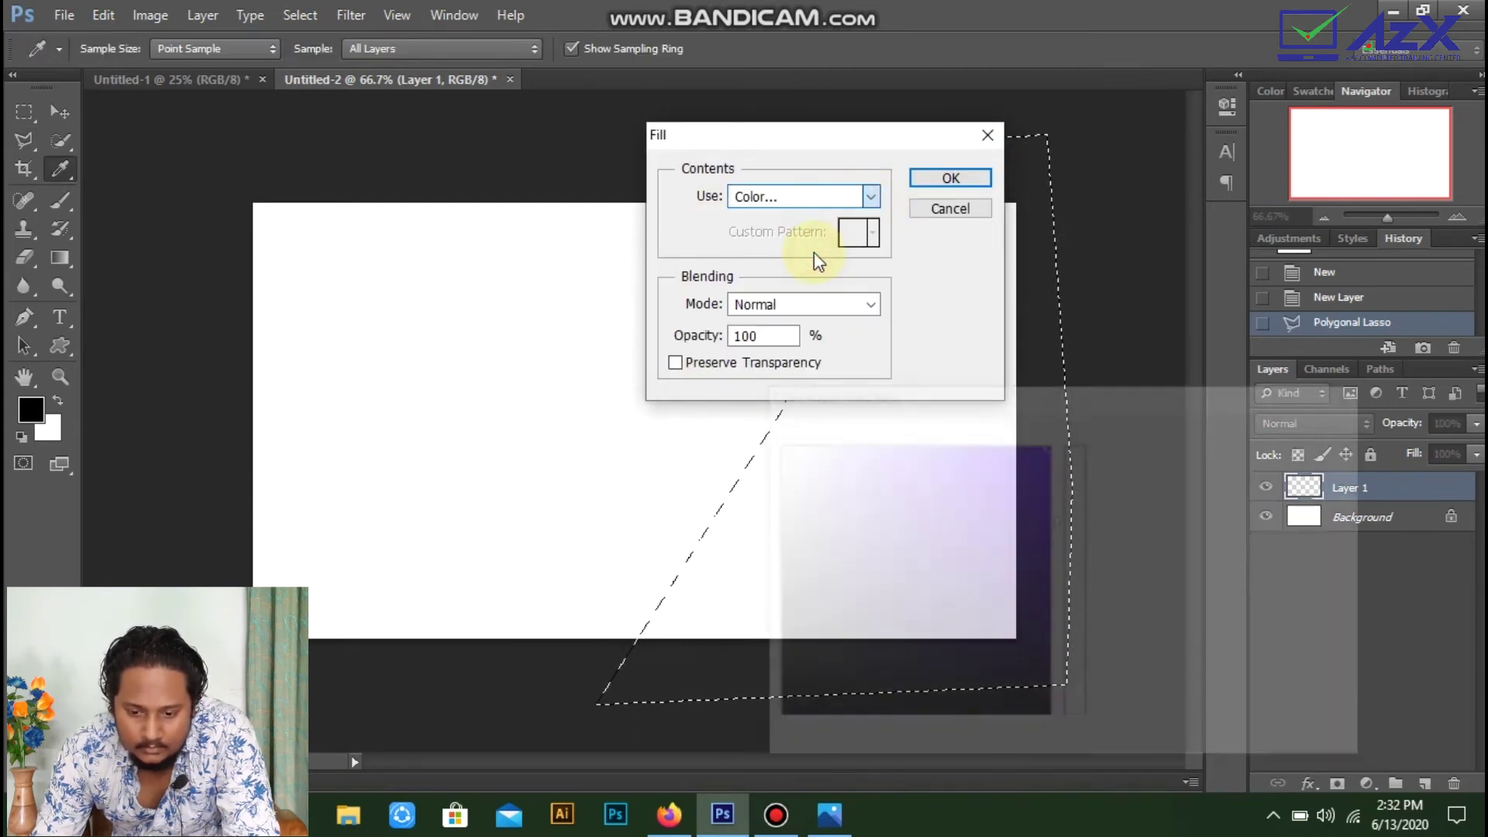
pyautogui.click(1072, 676)
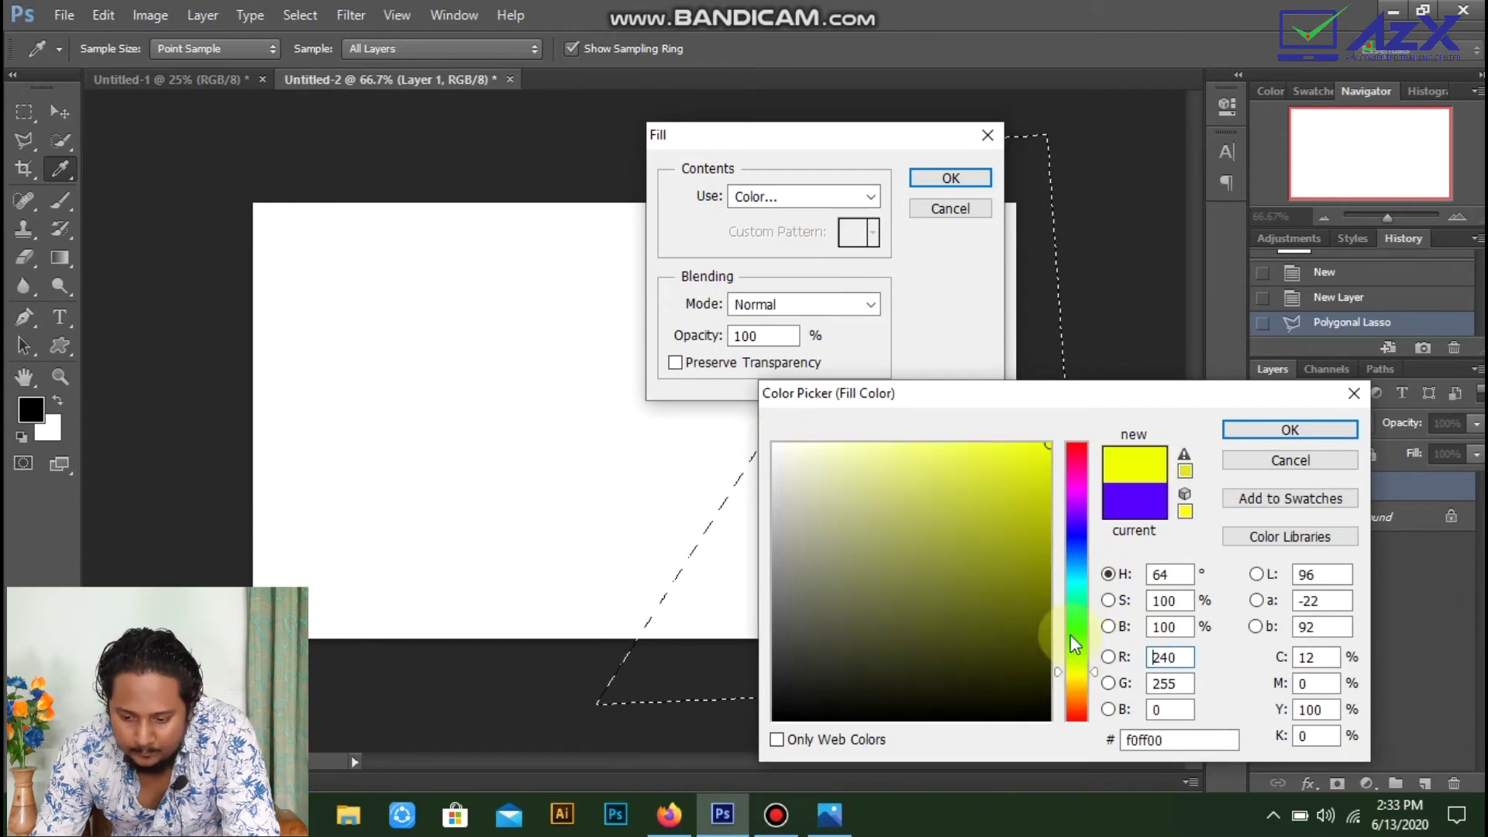
pyautogui.click(1252, 430)
pyautogui.click(944, 178)
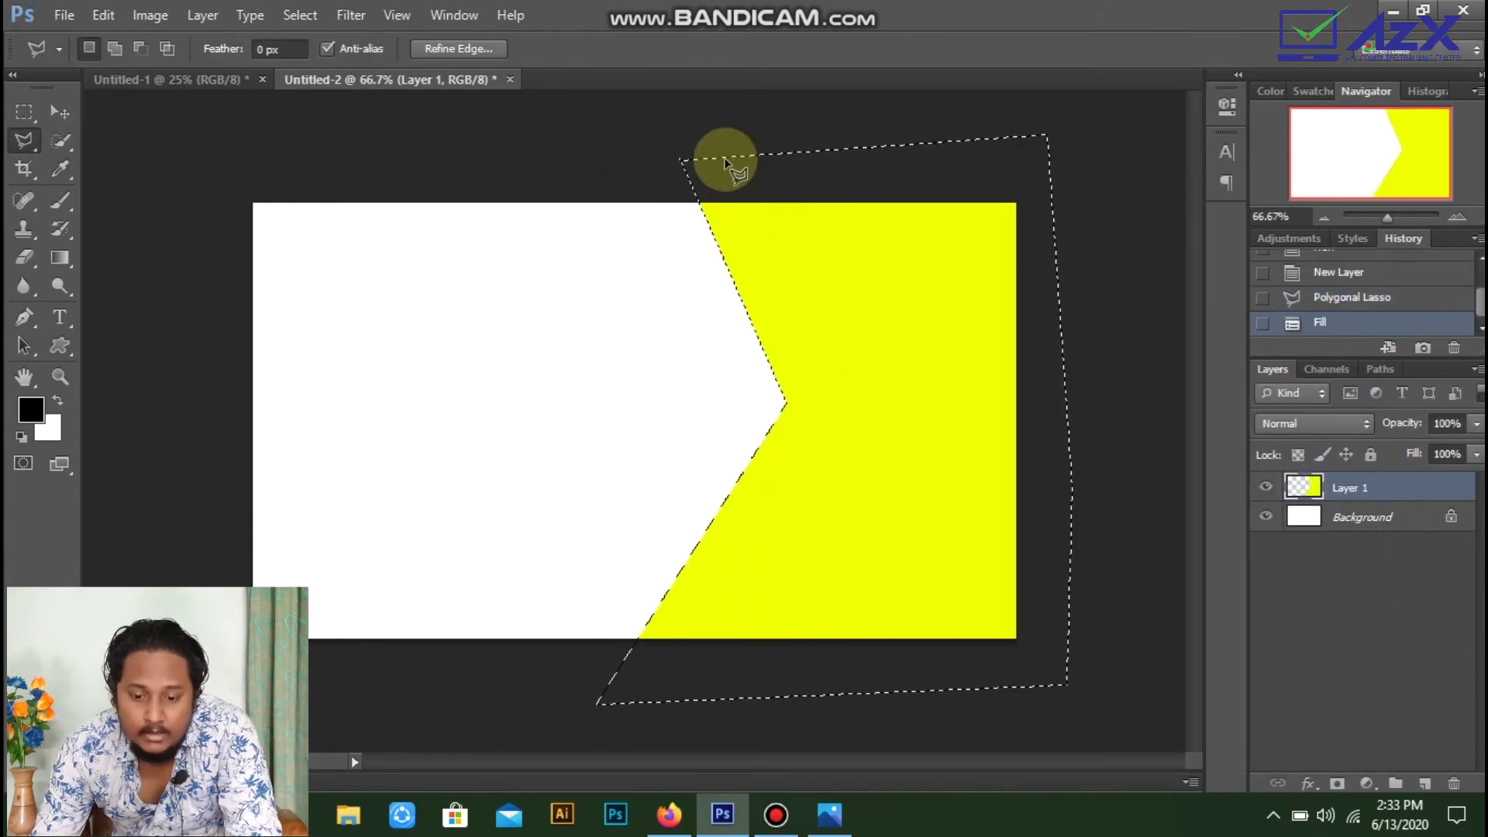
pyautogui.click(625, 174)
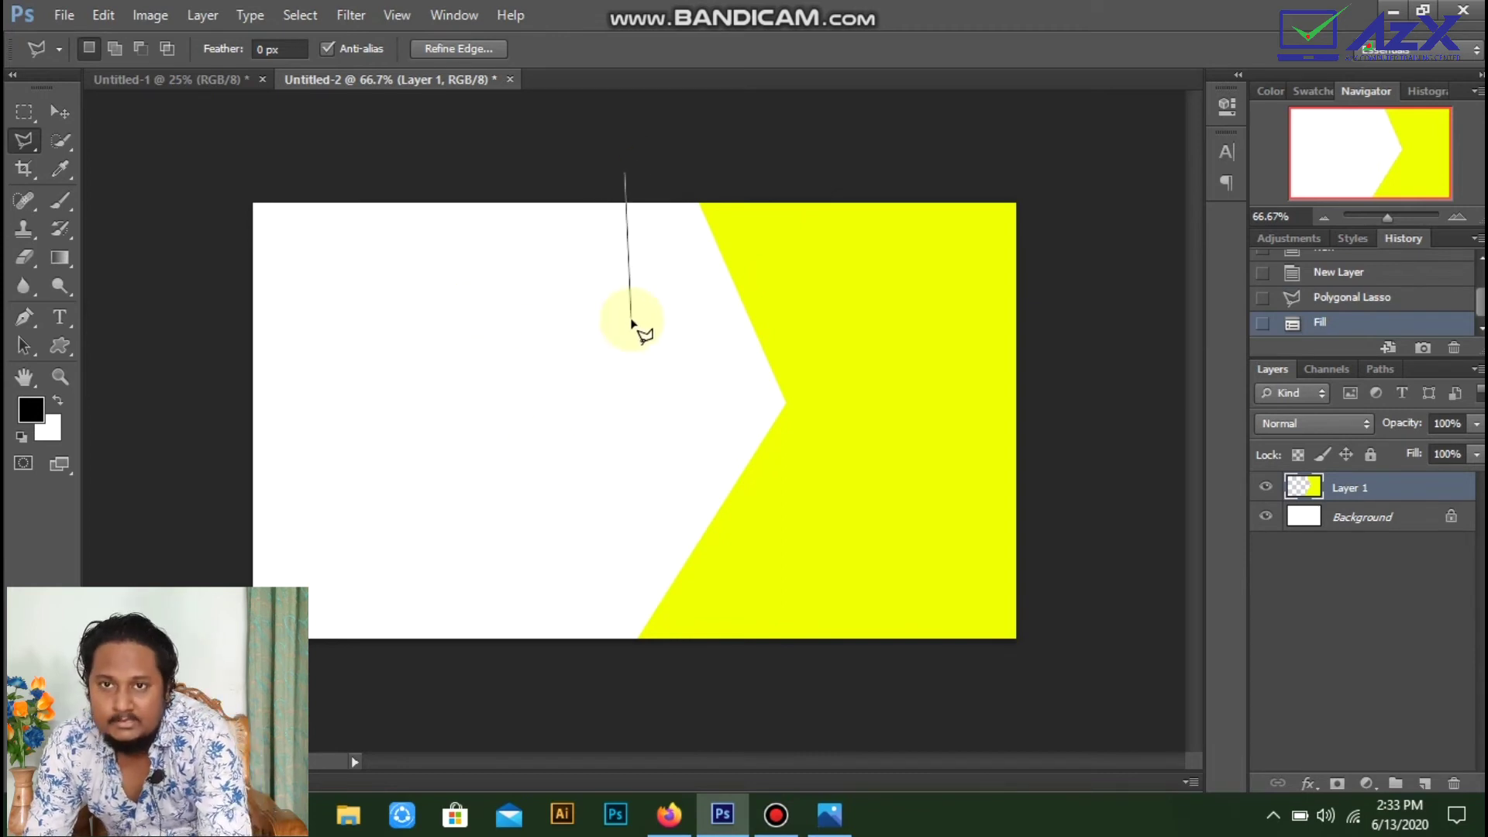
pyautogui.click(555, 368)
pyautogui.click(338, 357)
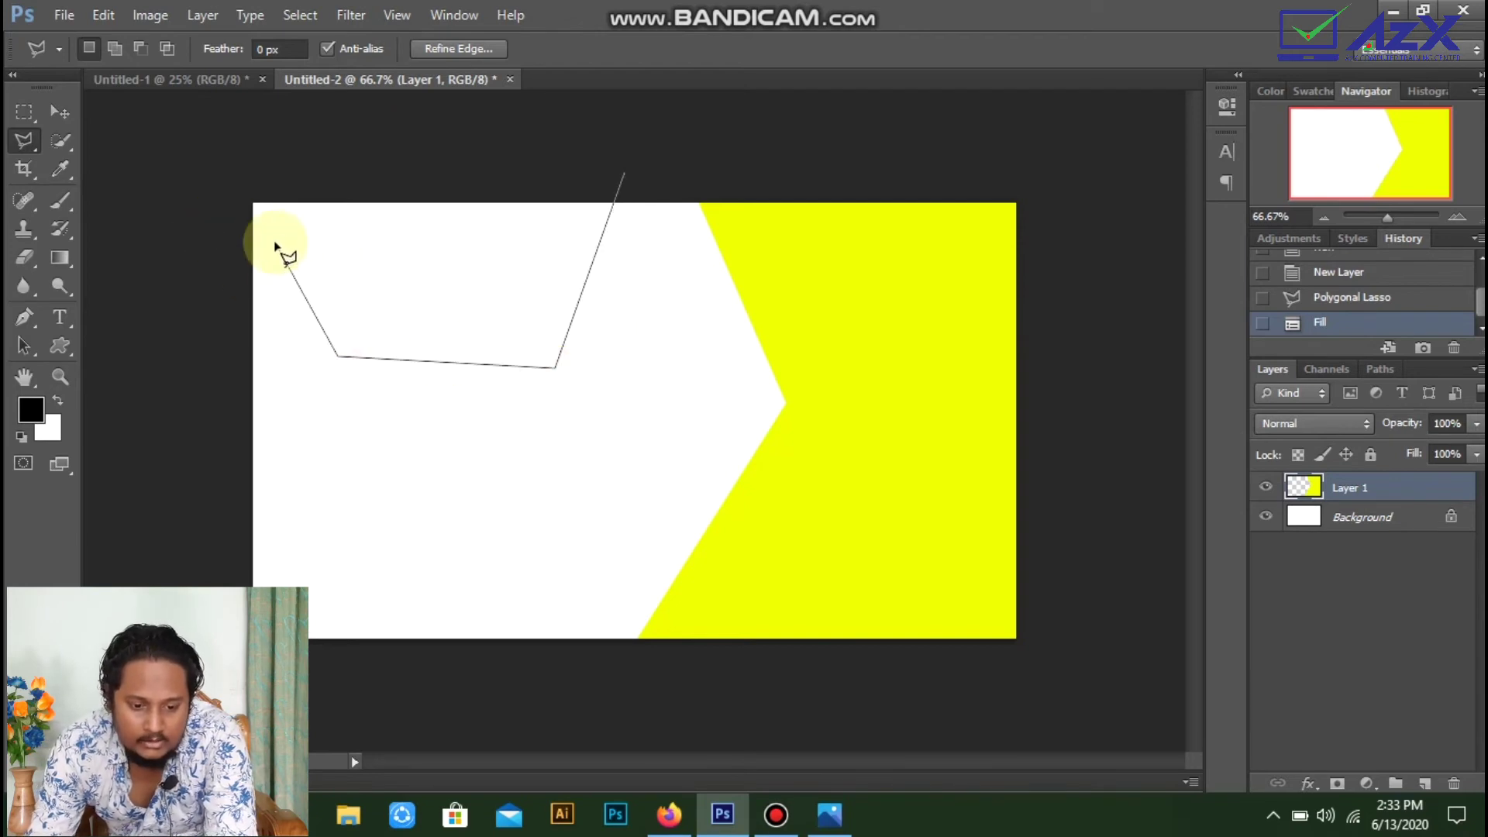
pyautogui.press('BackSpace')
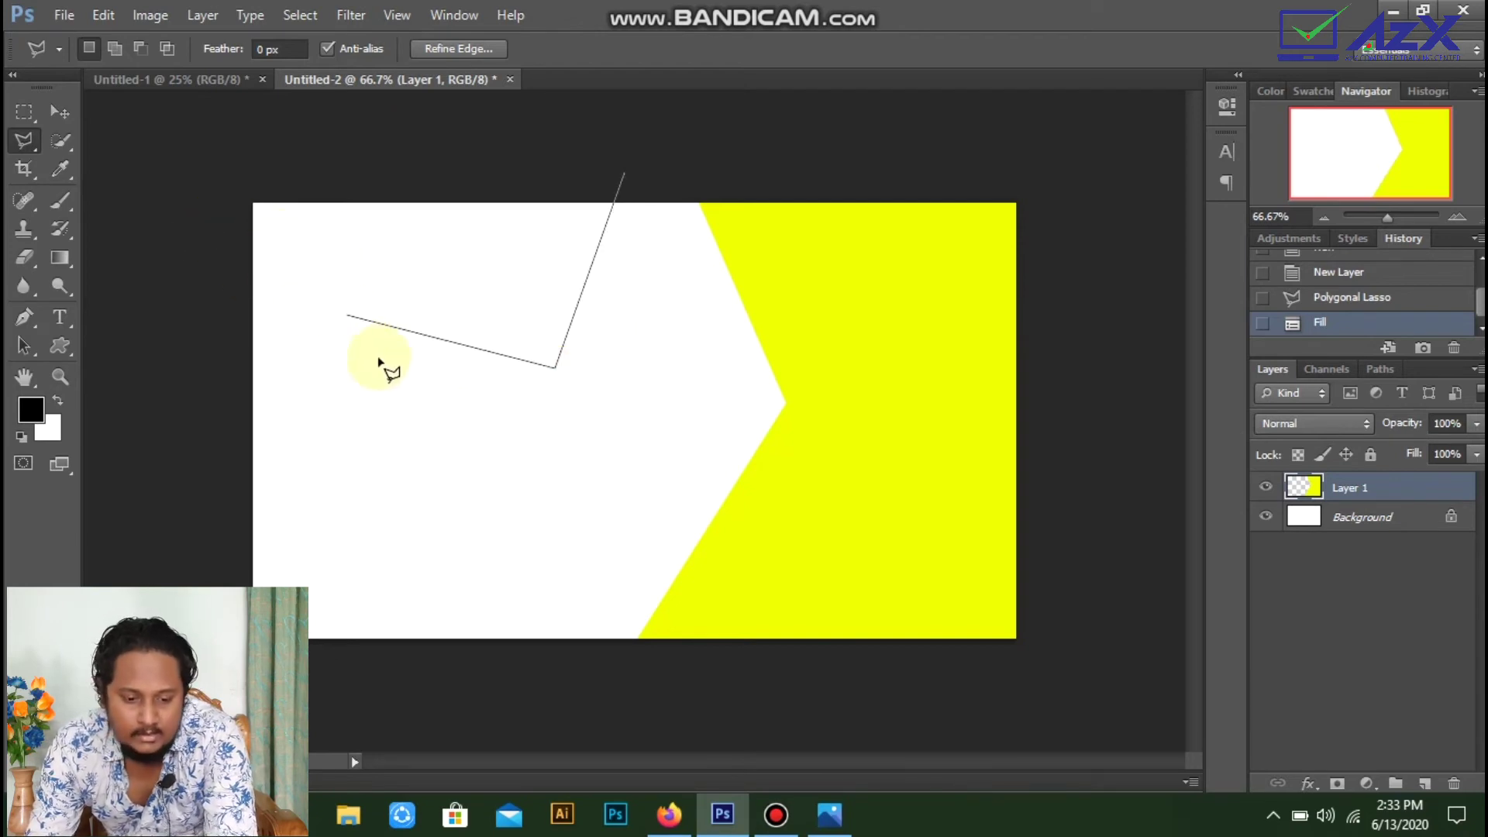
pyautogui.press('BackSpace')
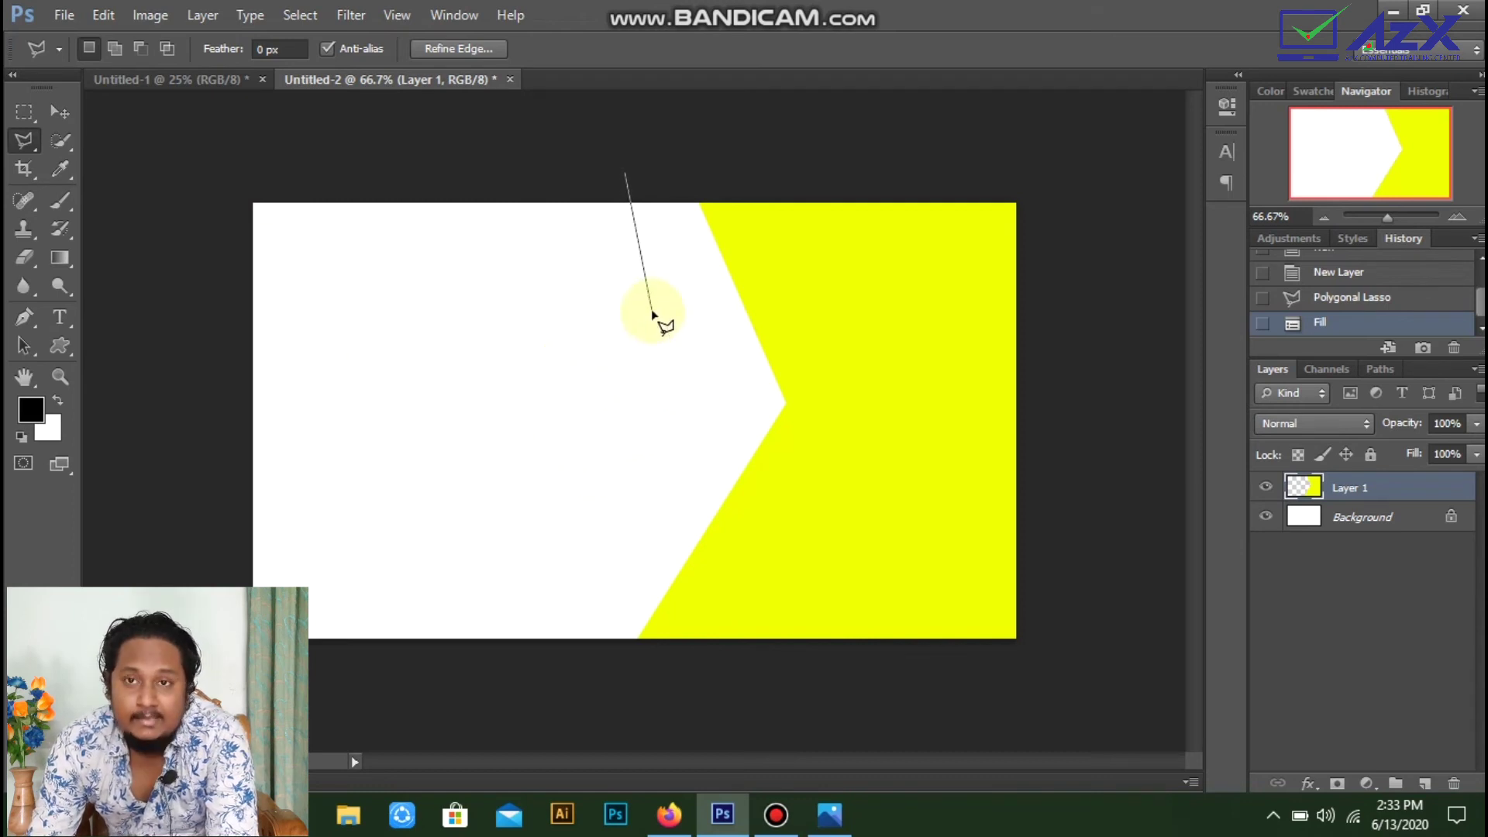
pyautogui.press('Escape')
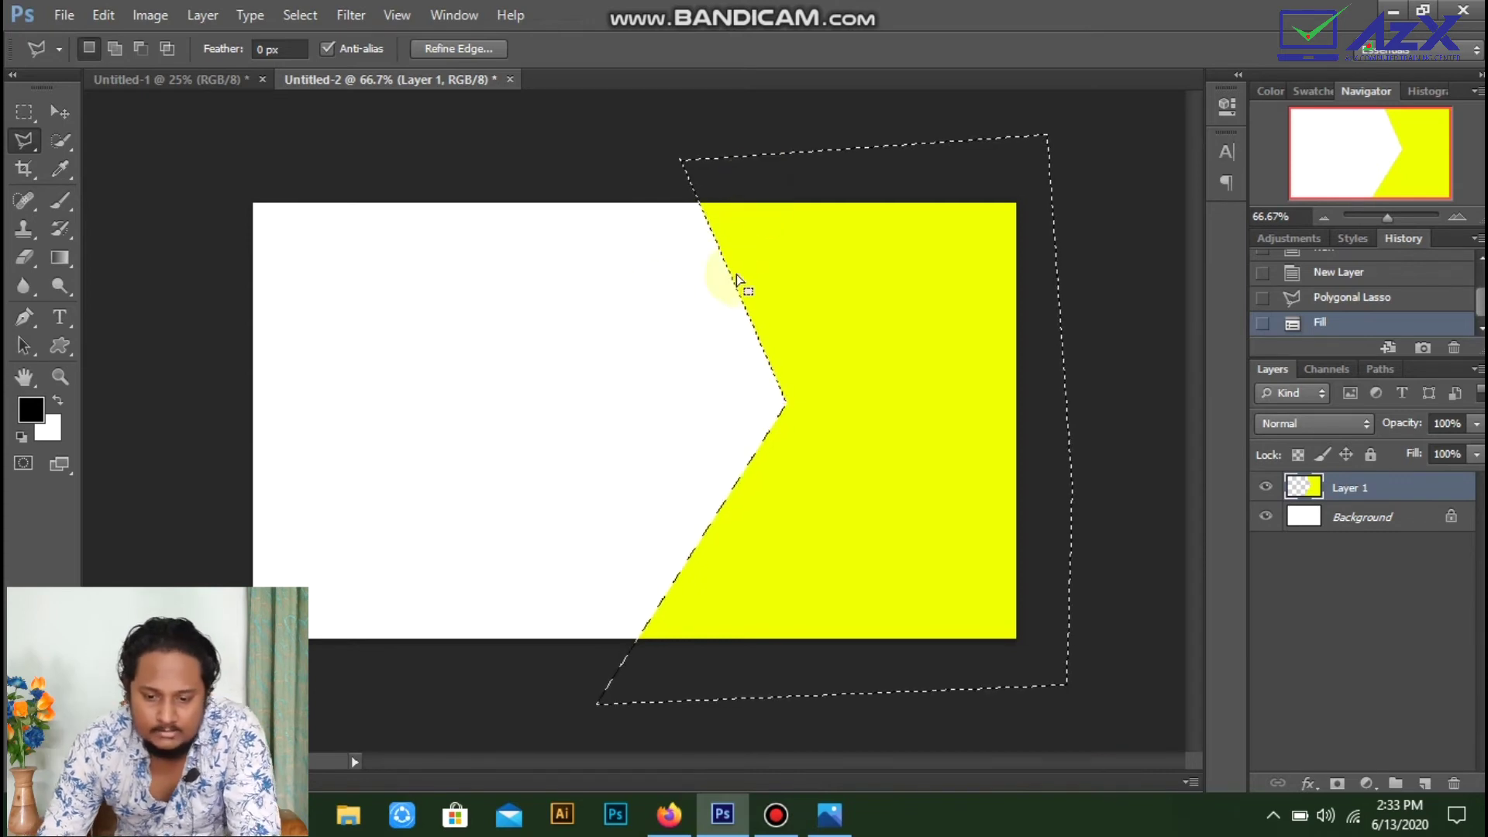
# Step: Replace the selection with a closed Polygonal Lasso outline set slightly inside the yellow shape's angled edge, and add a new layer above it
pyautogui.hotkey('ctrl', 'd')
pyautogui.click(747, 124)
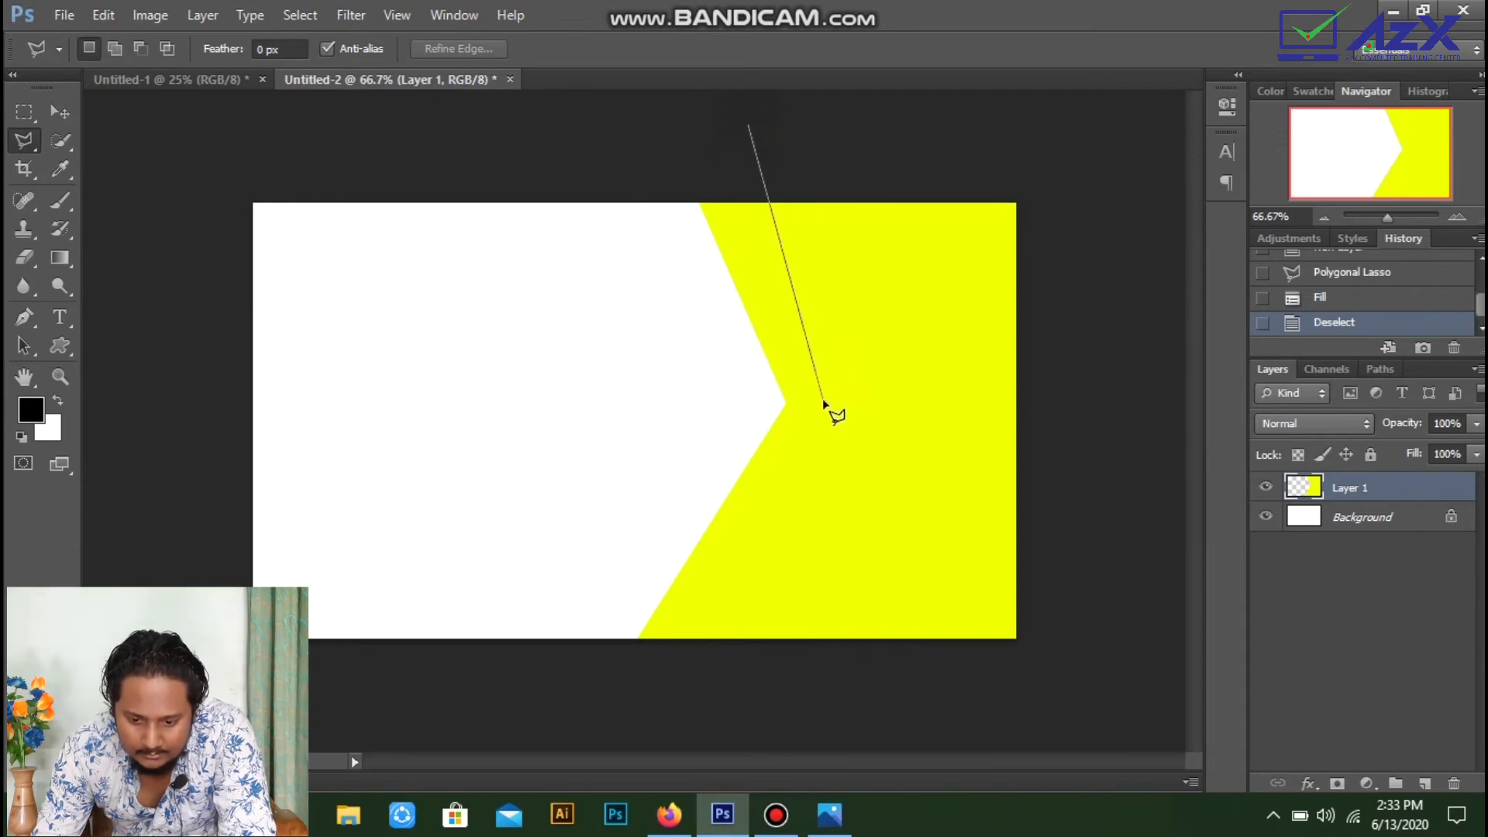
pyautogui.click(719, 695)
pyautogui.click(1068, 713)
pyautogui.click(1123, 474)
pyautogui.click(1075, 173)
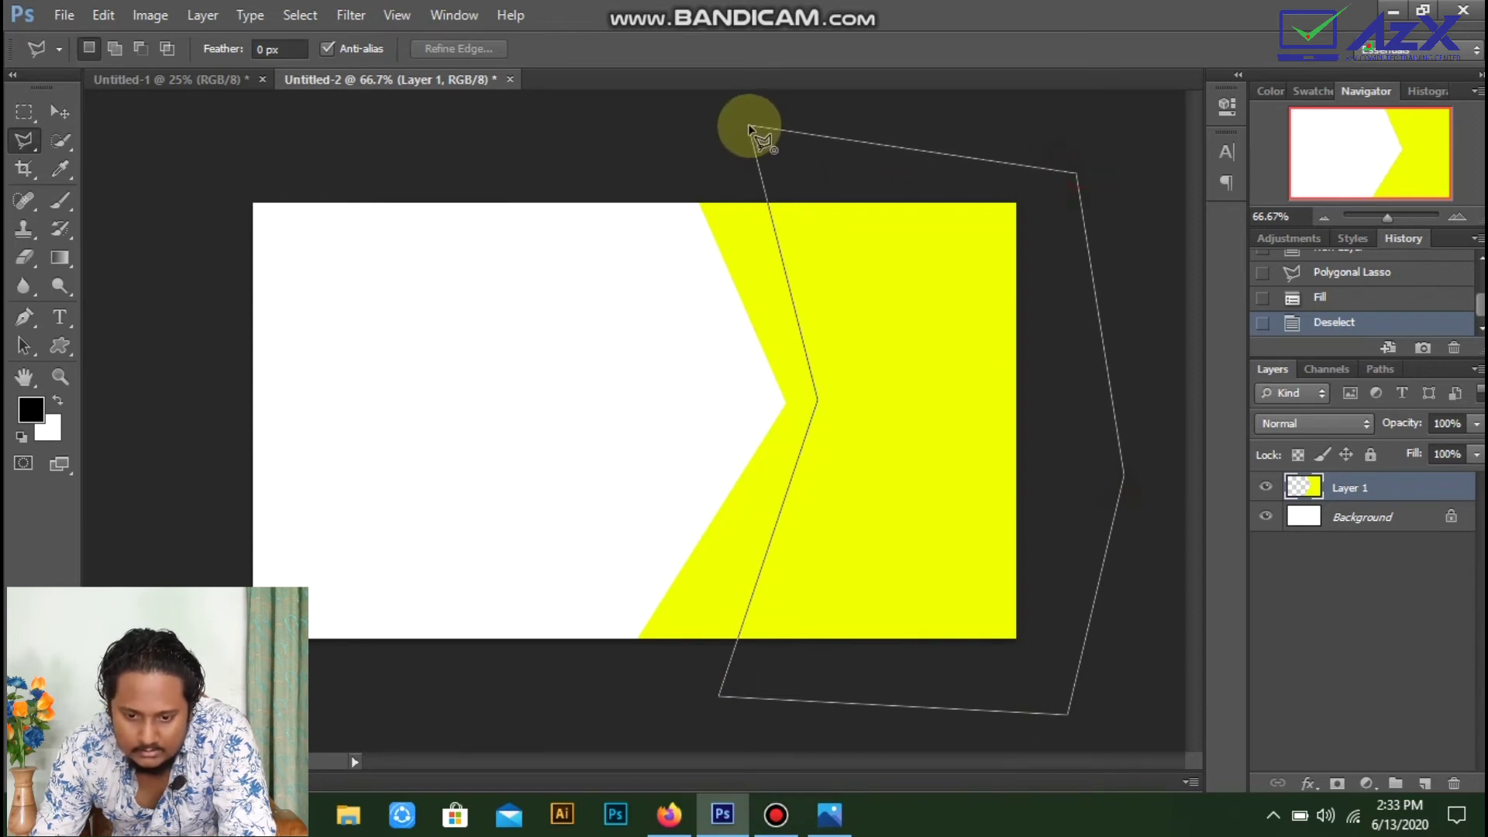
pyautogui.click(750, 126)
pyautogui.click(1425, 783)
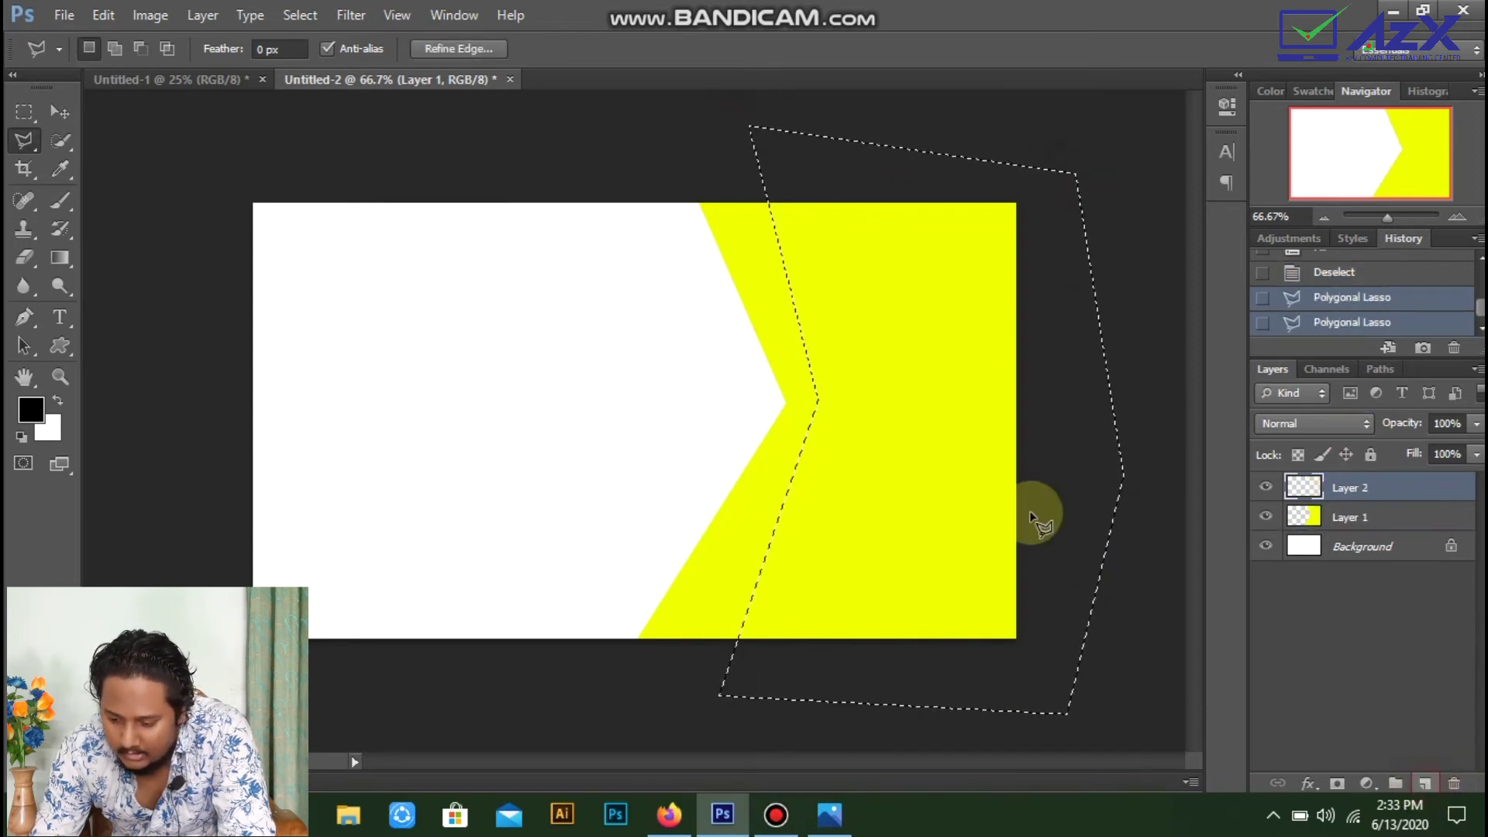
# Step: Fill the angled selection on the new top layer with dark grey #1c1c1c and clear the selection
pyautogui.rightClick(891, 379)
pyautogui.click(951, 689)
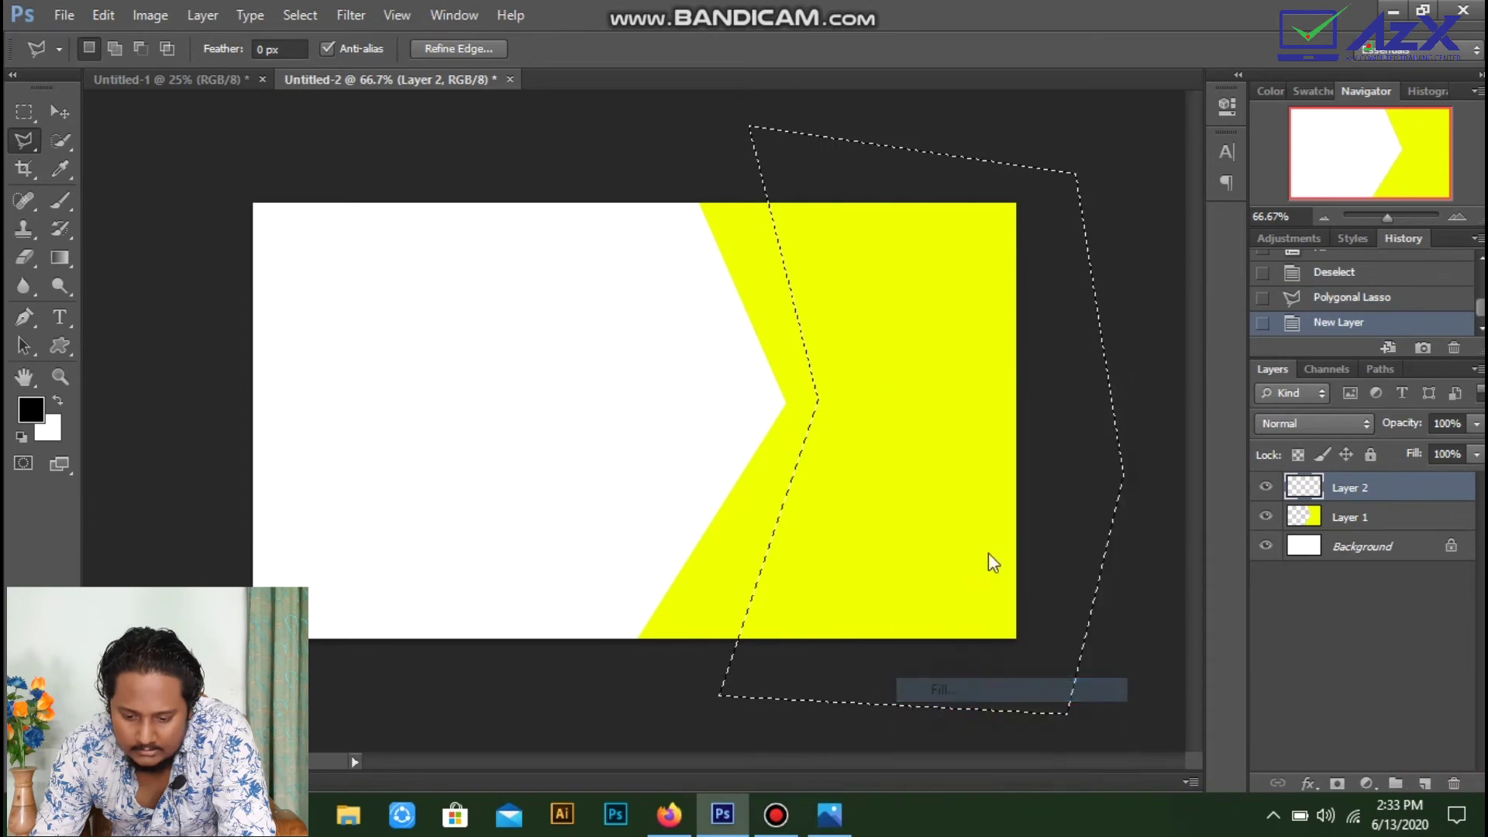
pyautogui.click(873, 197)
pyautogui.click(763, 254)
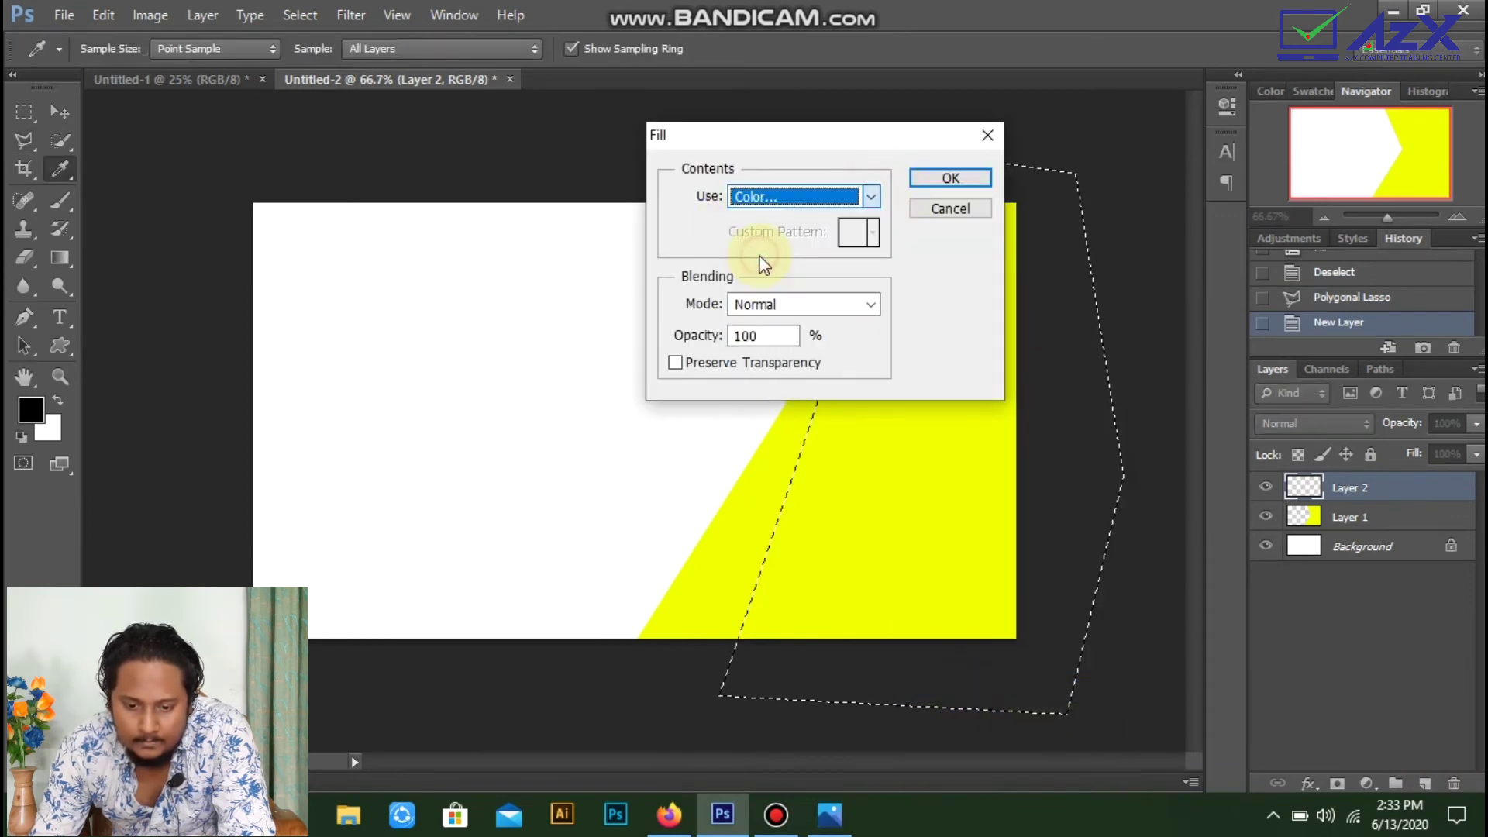
pyautogui.click(768, 690)
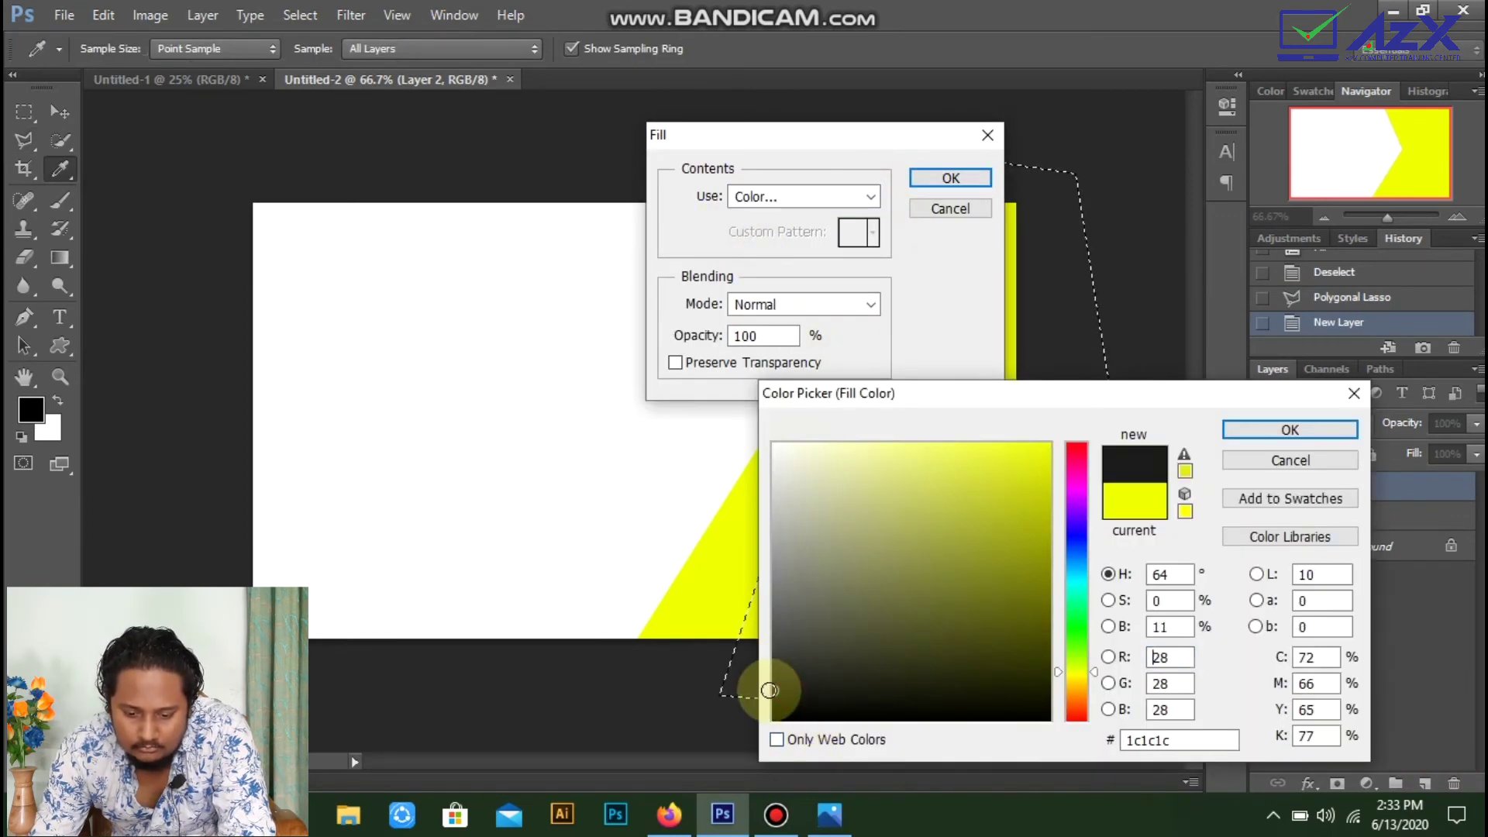
pyautogui.click(1308, 430)
pyautogui.click(951, 179)
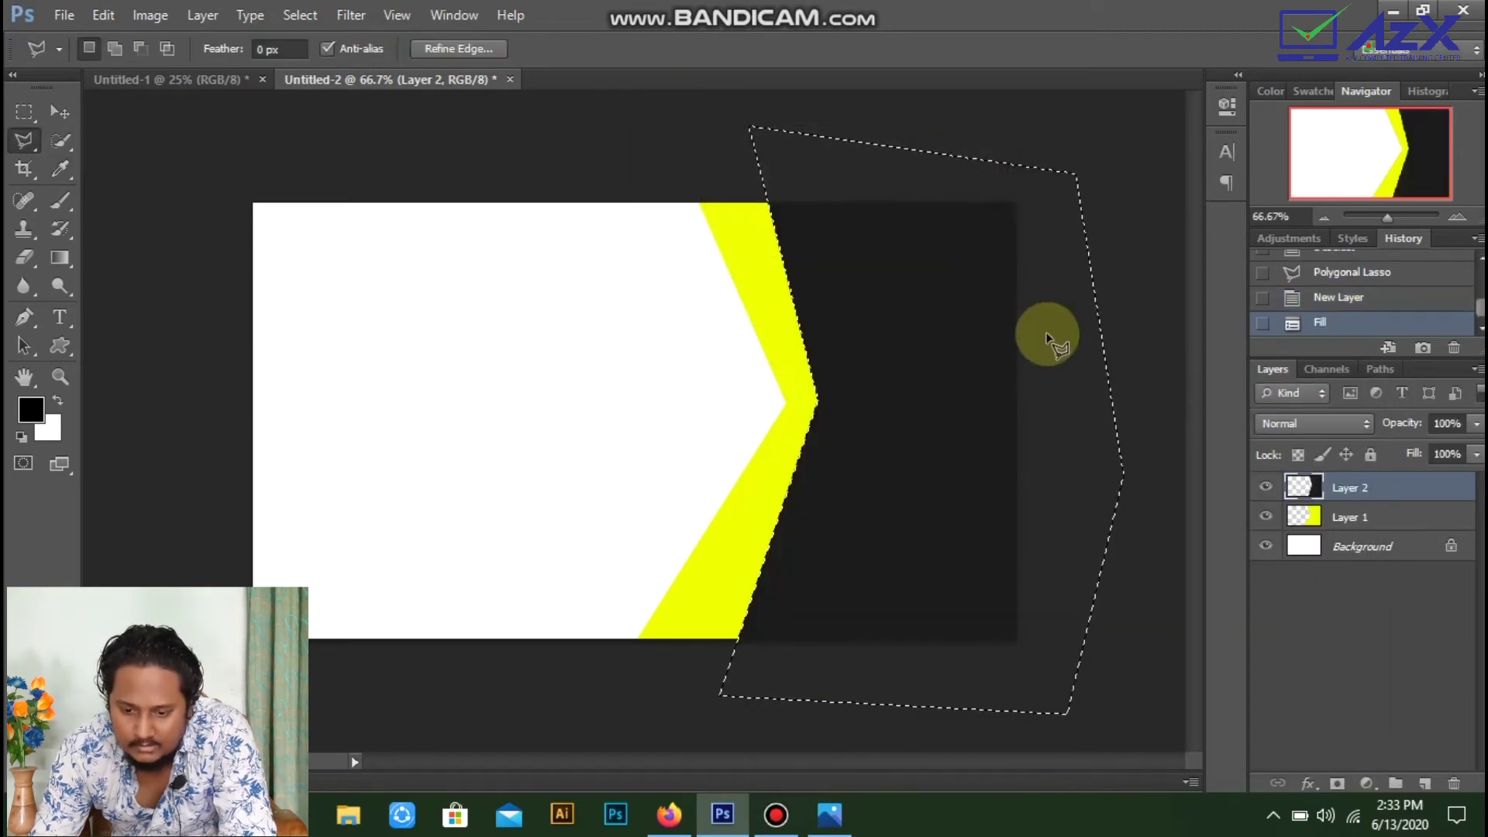
pyautogui.hotkey('ctrl', 'd')
# Step: Add the text "AzX Design" in 35 pt Agency FB Bold and position it across the card's white area
pyautogui.press('t')
pyautogui.click(383, 409)
pyautogui.write('AzX')
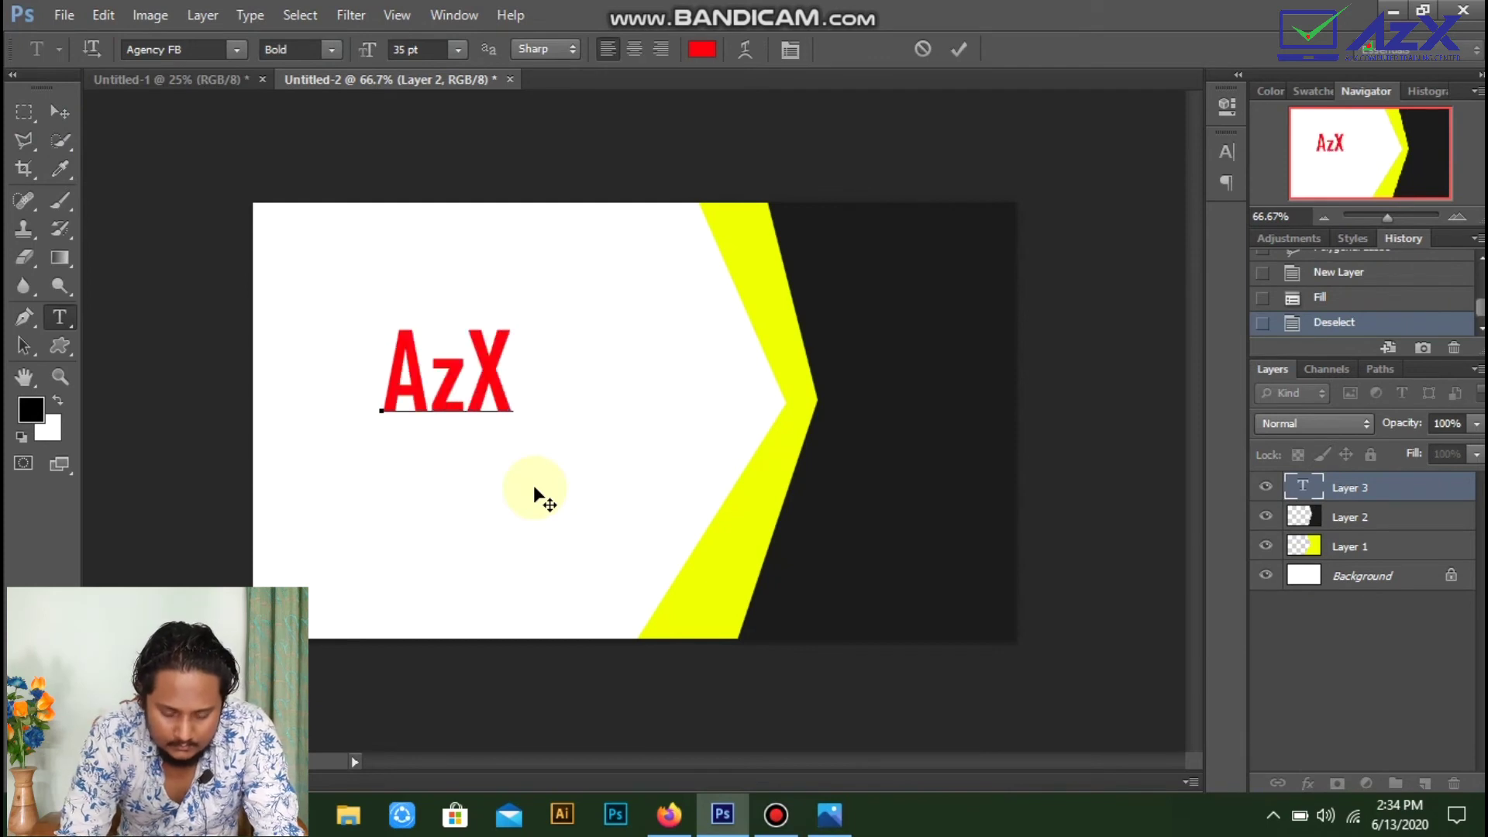
pyautogui.write(' Design')
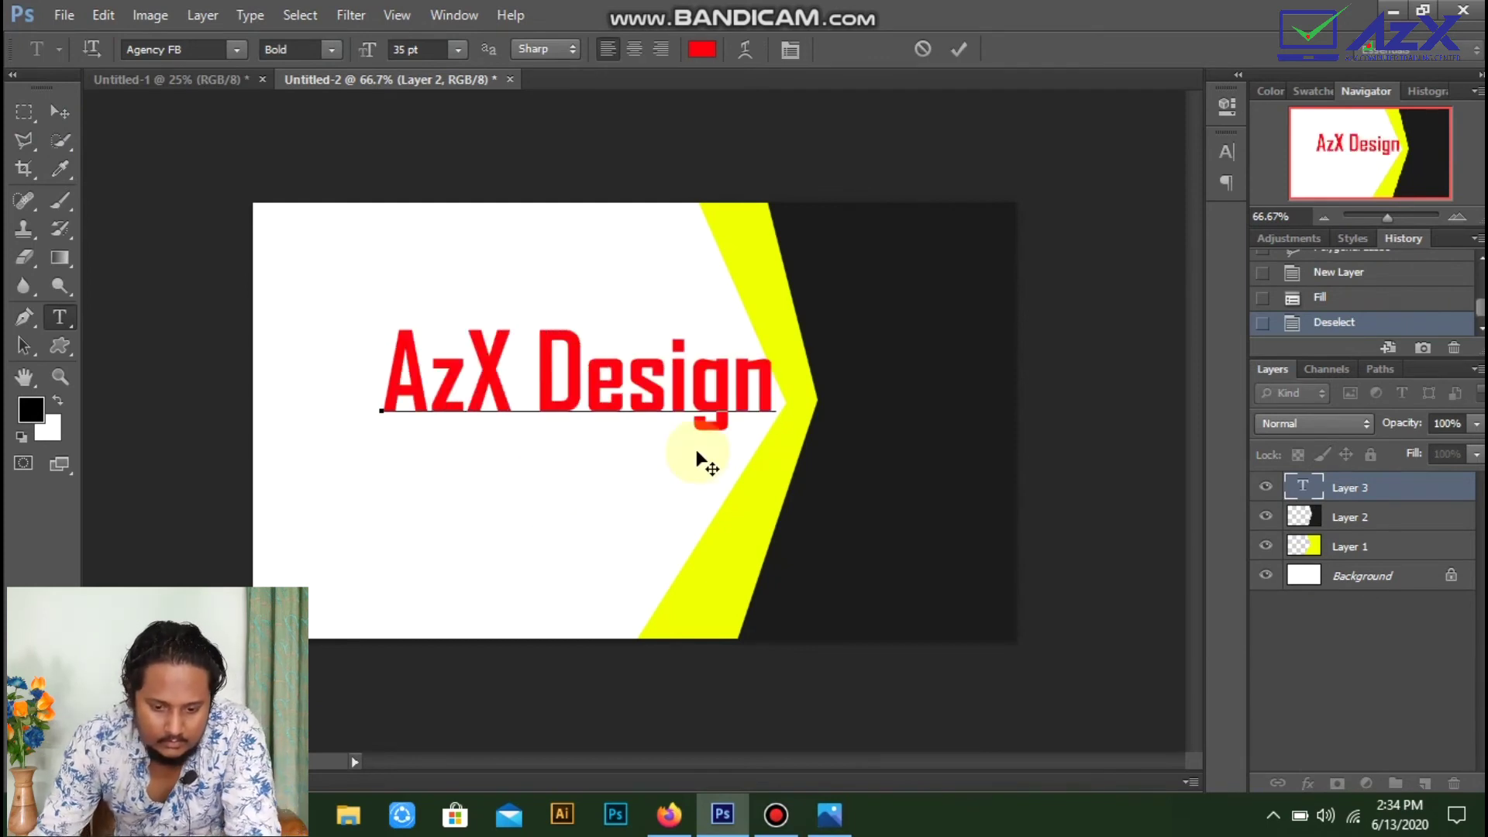
pyautogui.moveTo(669, 458); pyautogui.dragTo(592, 482)
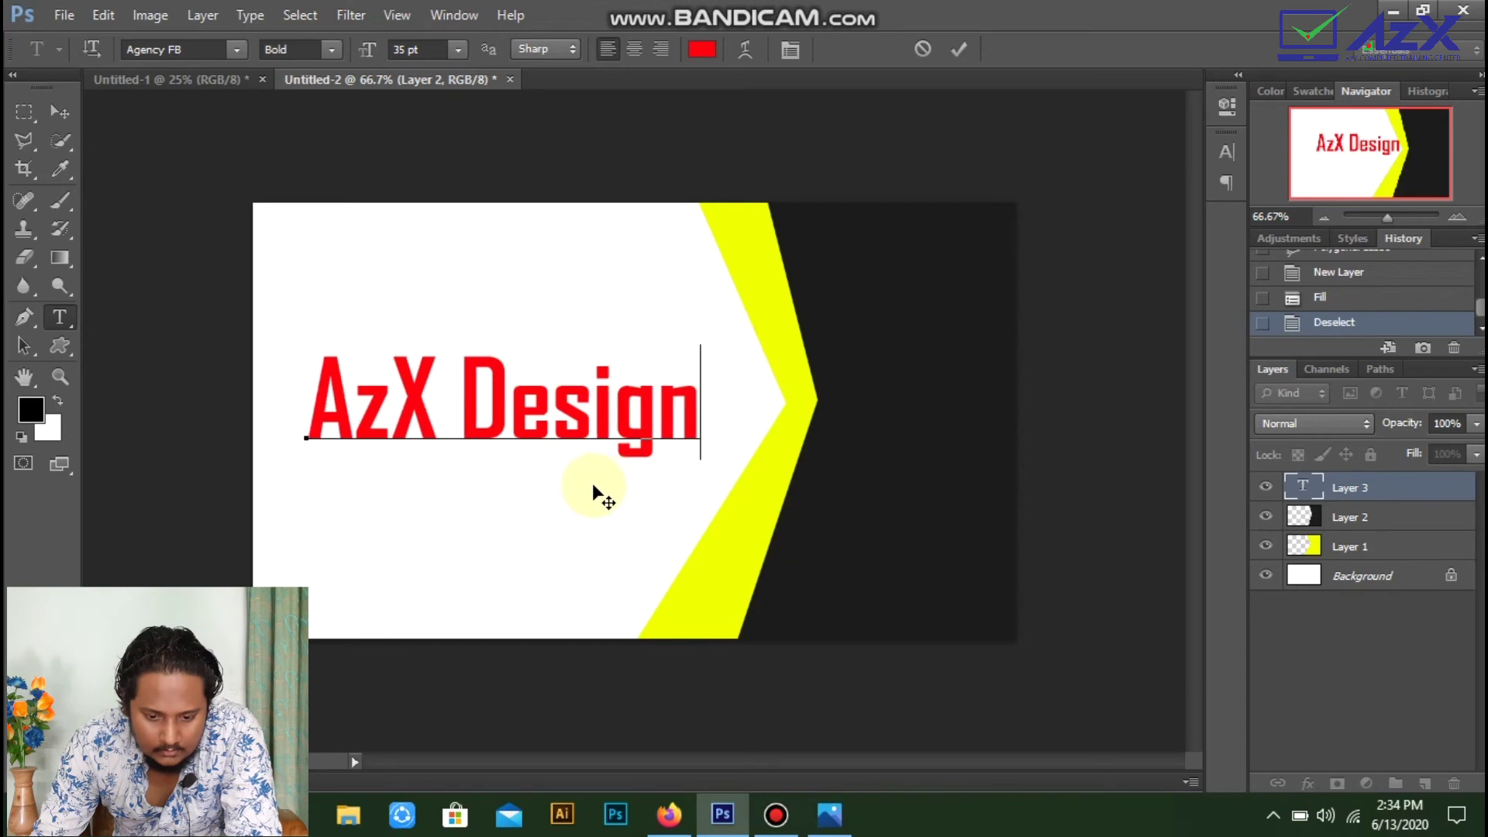
# Step: Set the size of the whole AzX Design text to 20 pt
pyautogui.click(591, 372)
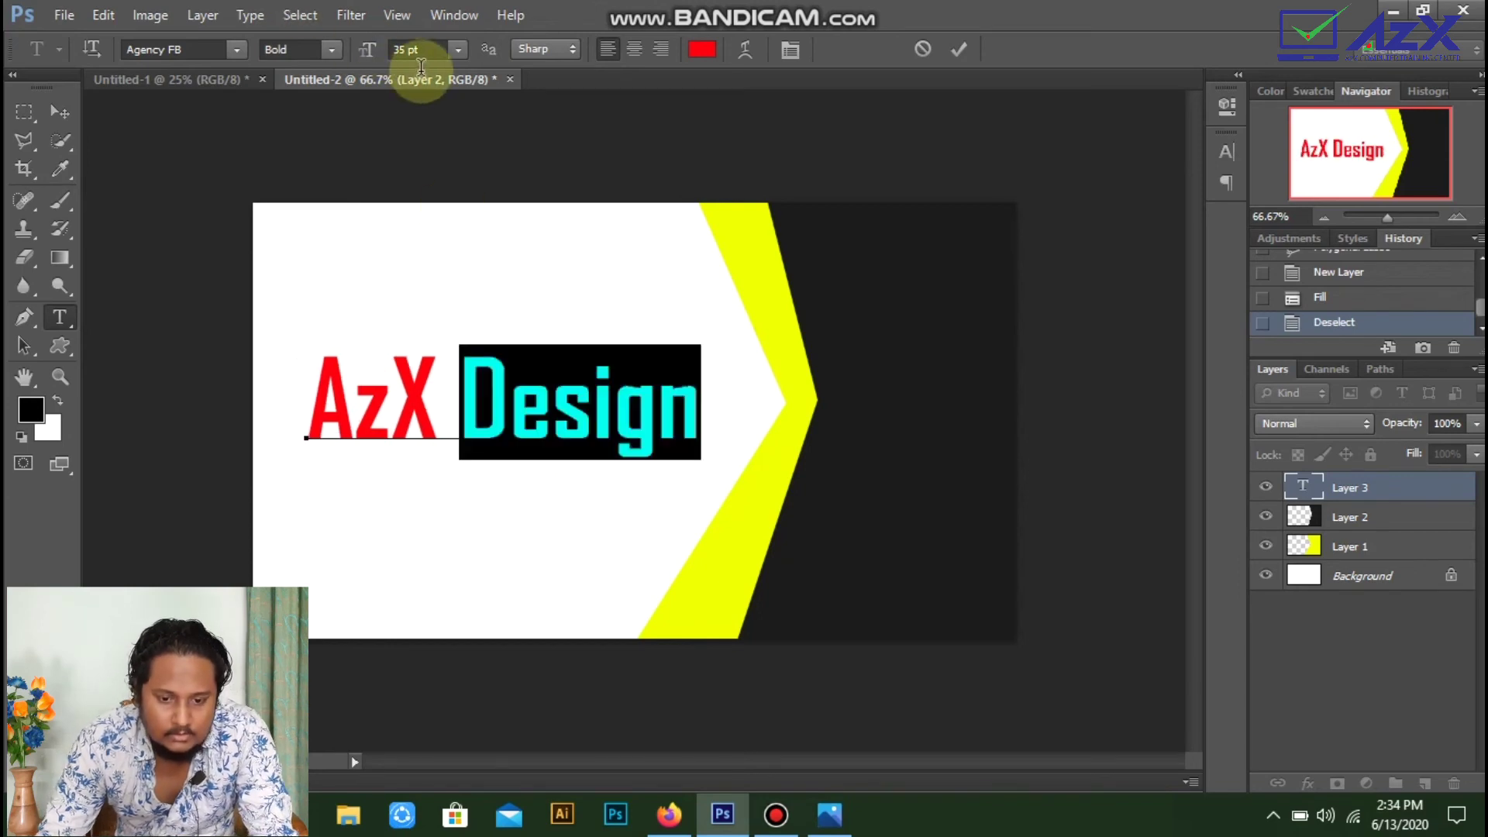
pyautogui.click(459, 50)
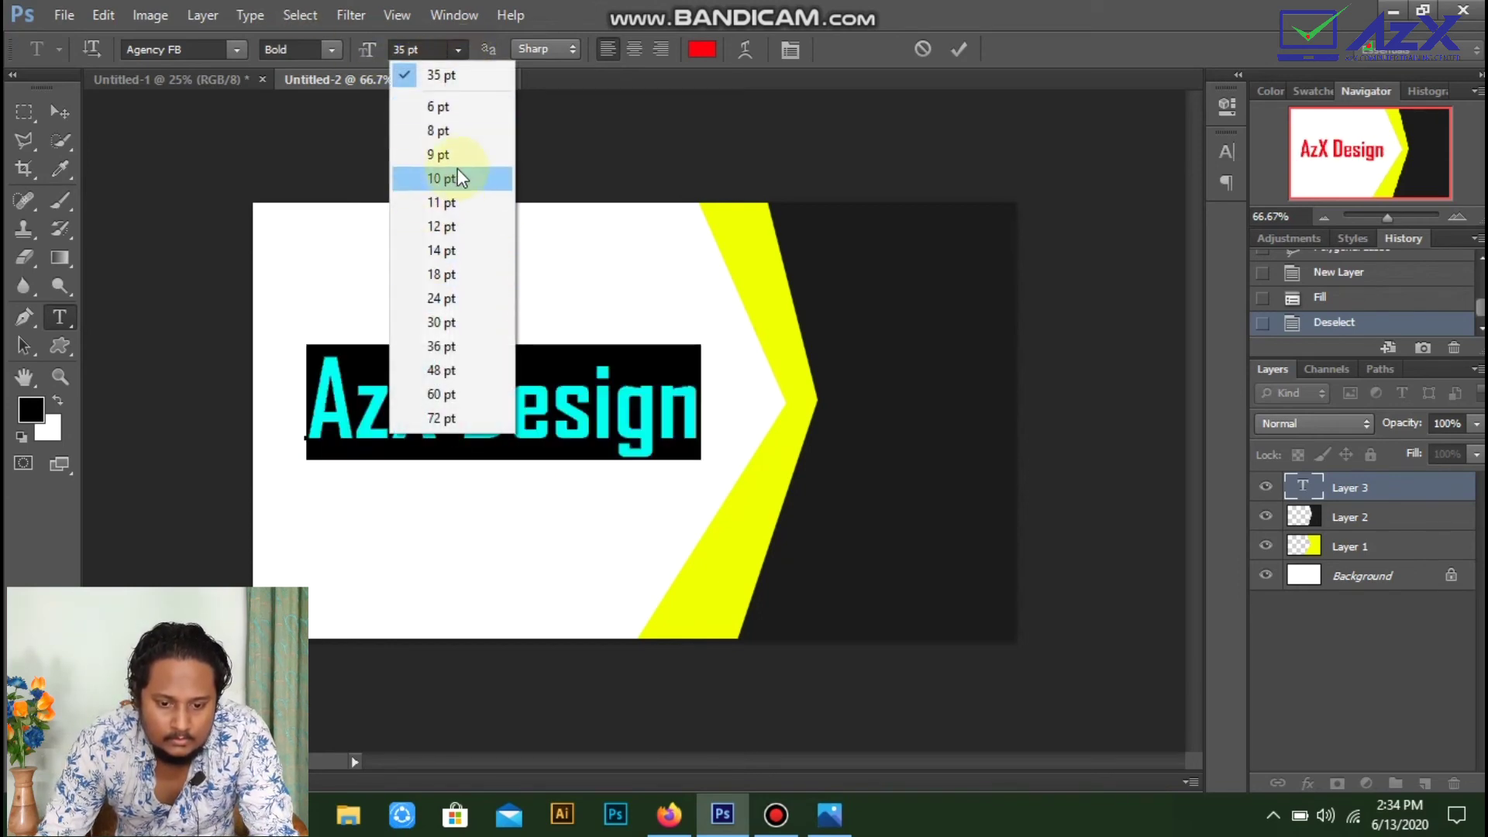
pyautogui.click(465, 188)
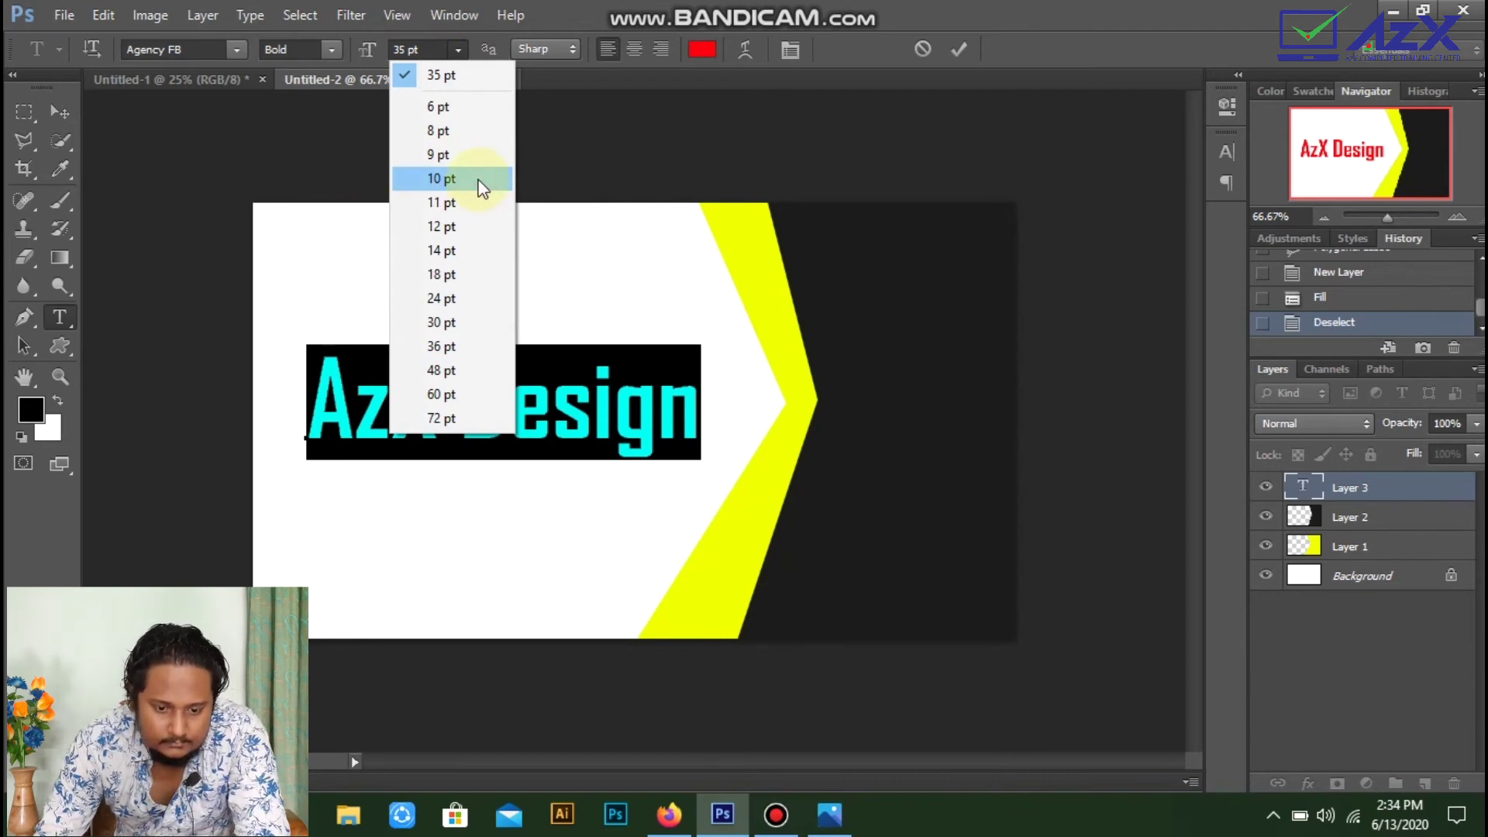
pyautogui.click(478, 181)
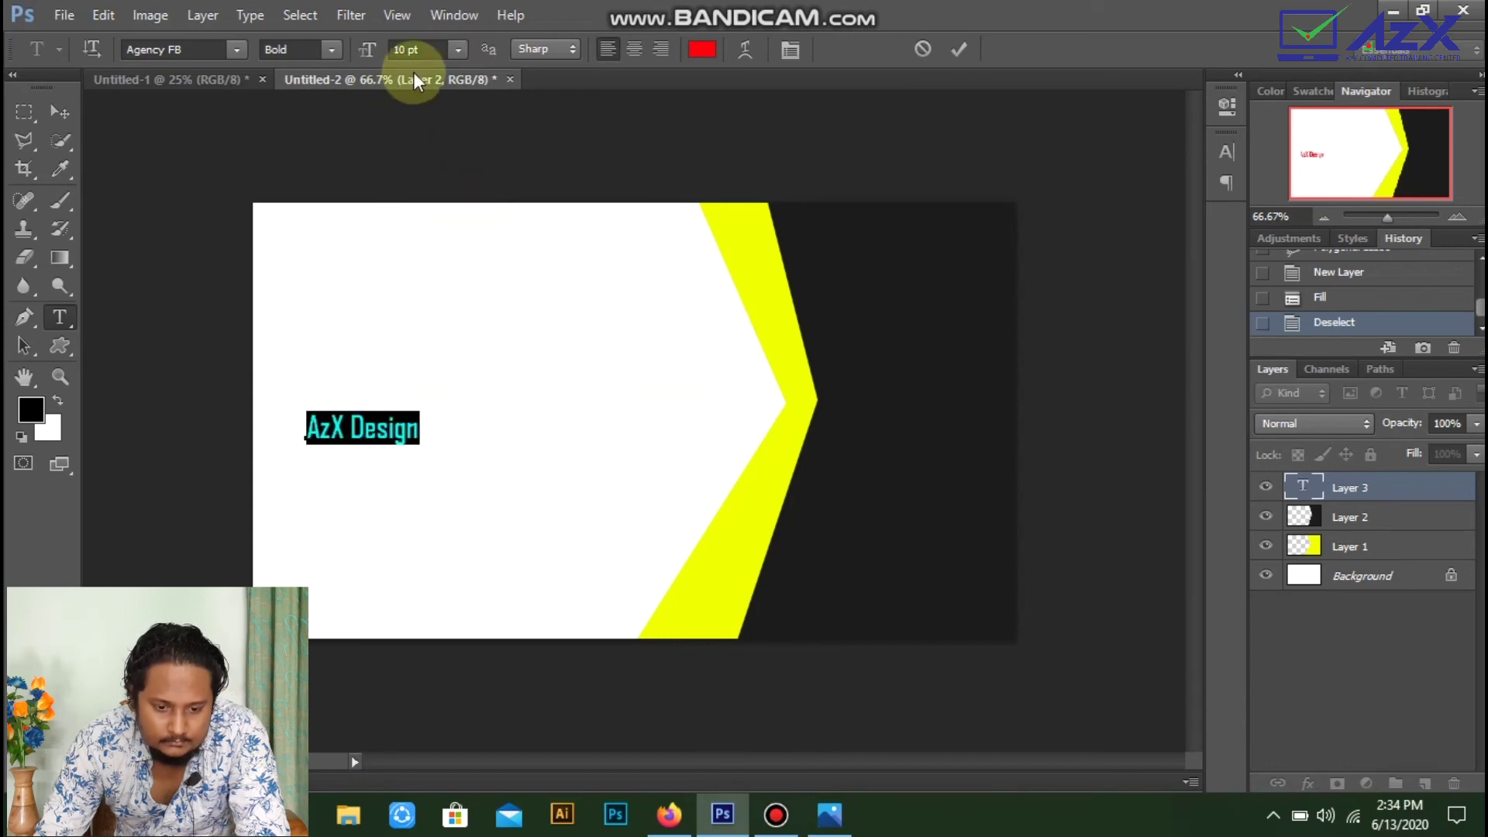
pyautogui.scroll(10, 414, 50)
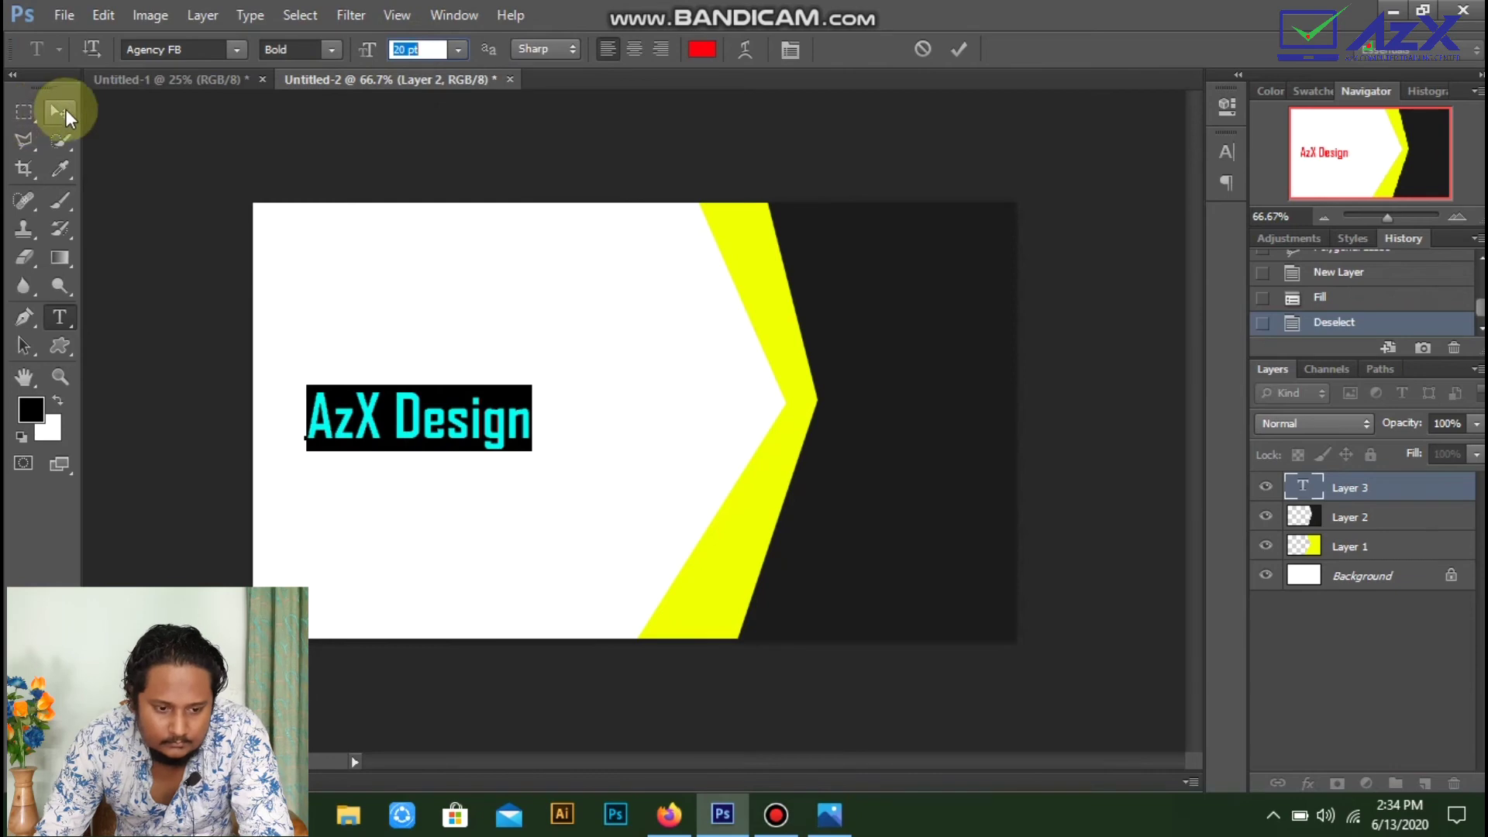
# Step: Recolor the AzX Design text with the dark shade sampled from the card's dark shape and shift the text slightly right
pyautogui.click(694, 50)
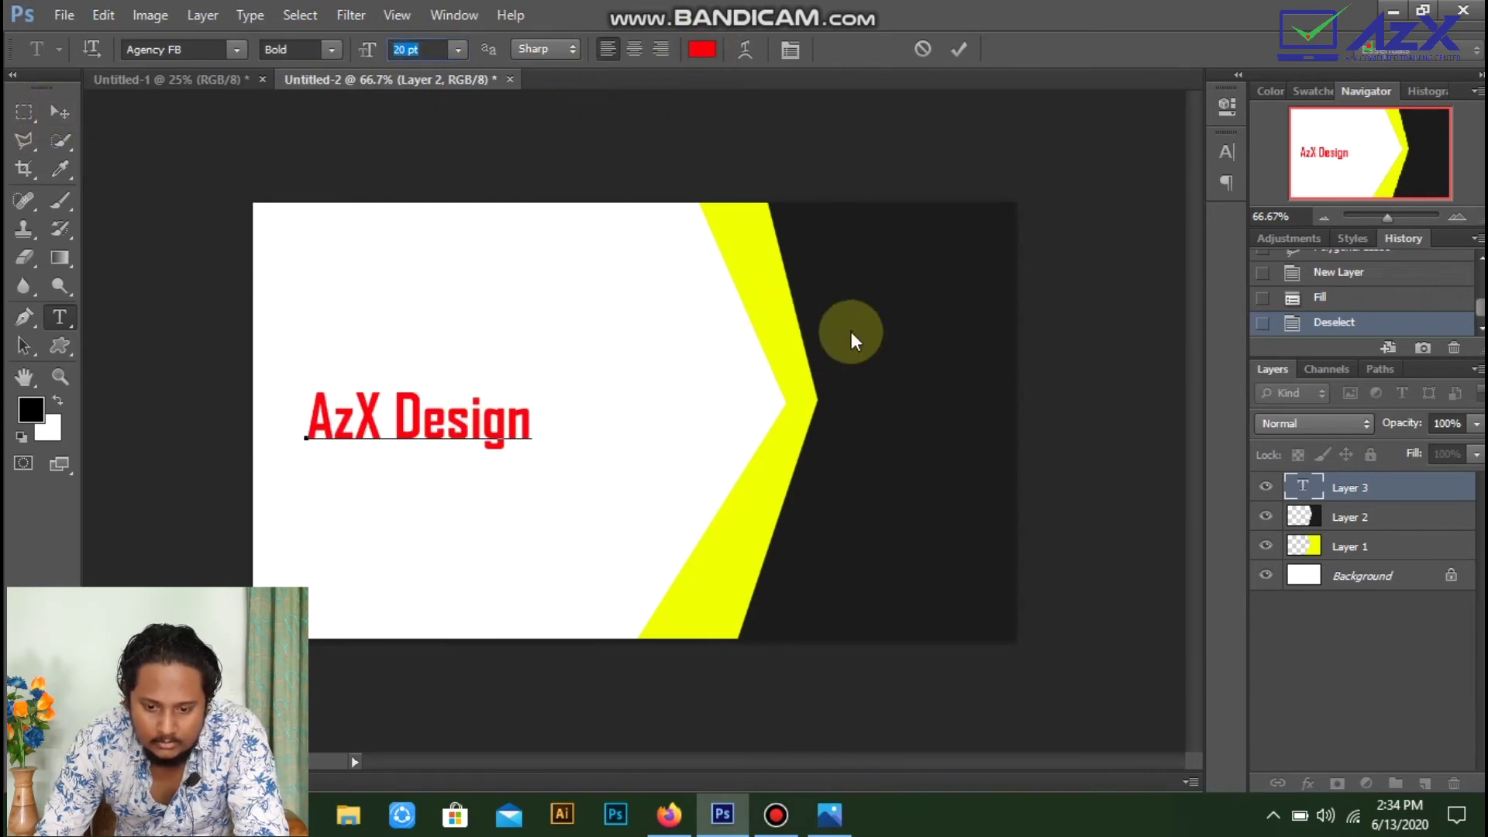
pyautogui.click(961, 344)
pyautogui.click(1241, 434)
pyautogui.click(28, 110)
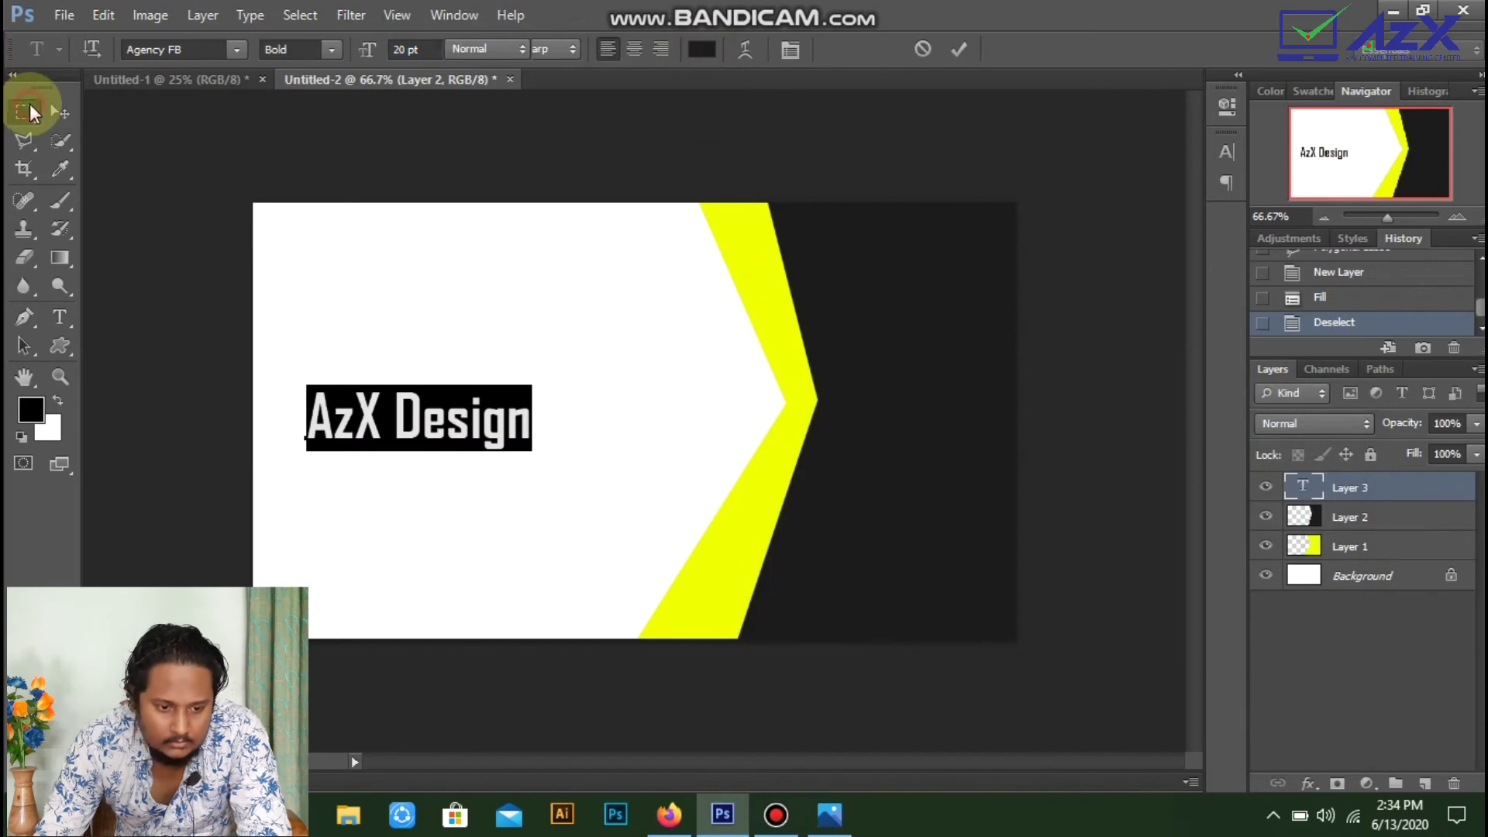
pyautogui.click(59, 112)
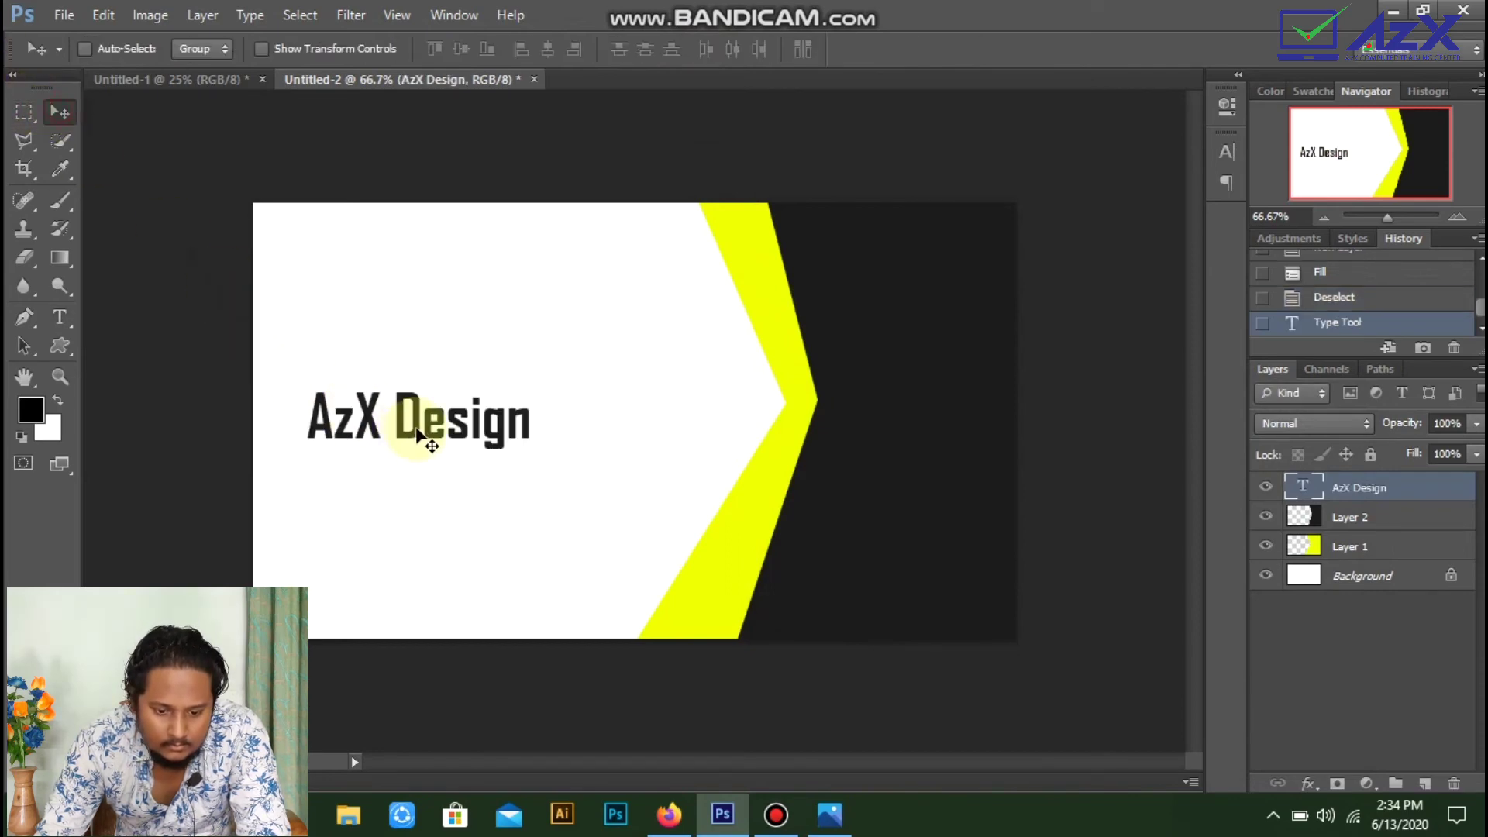
pyautogui.moveTo(418, 431); pyautogui.dragTo(463, 440)
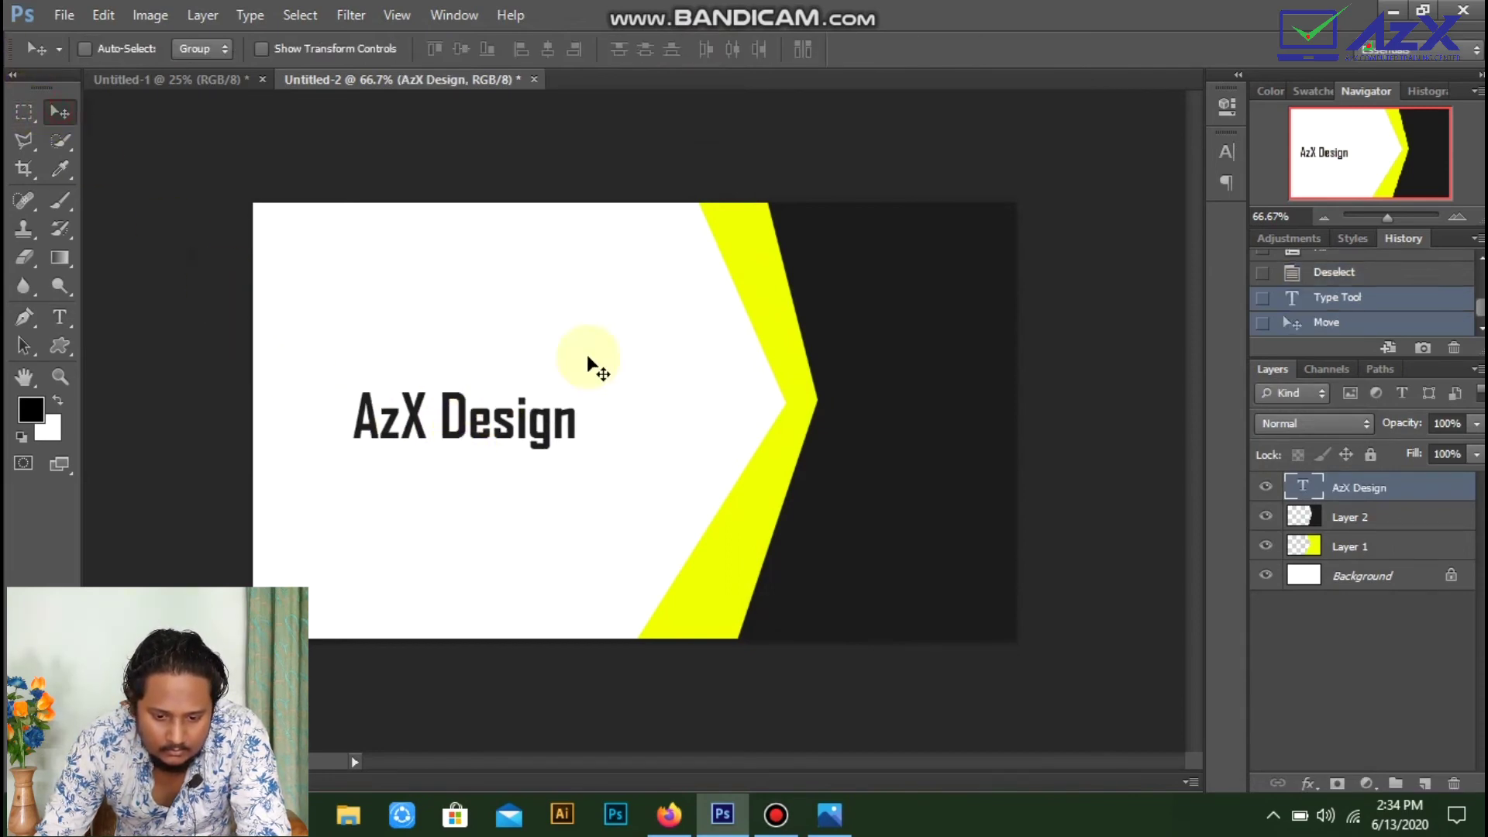
pyautogui.click(65, 18)
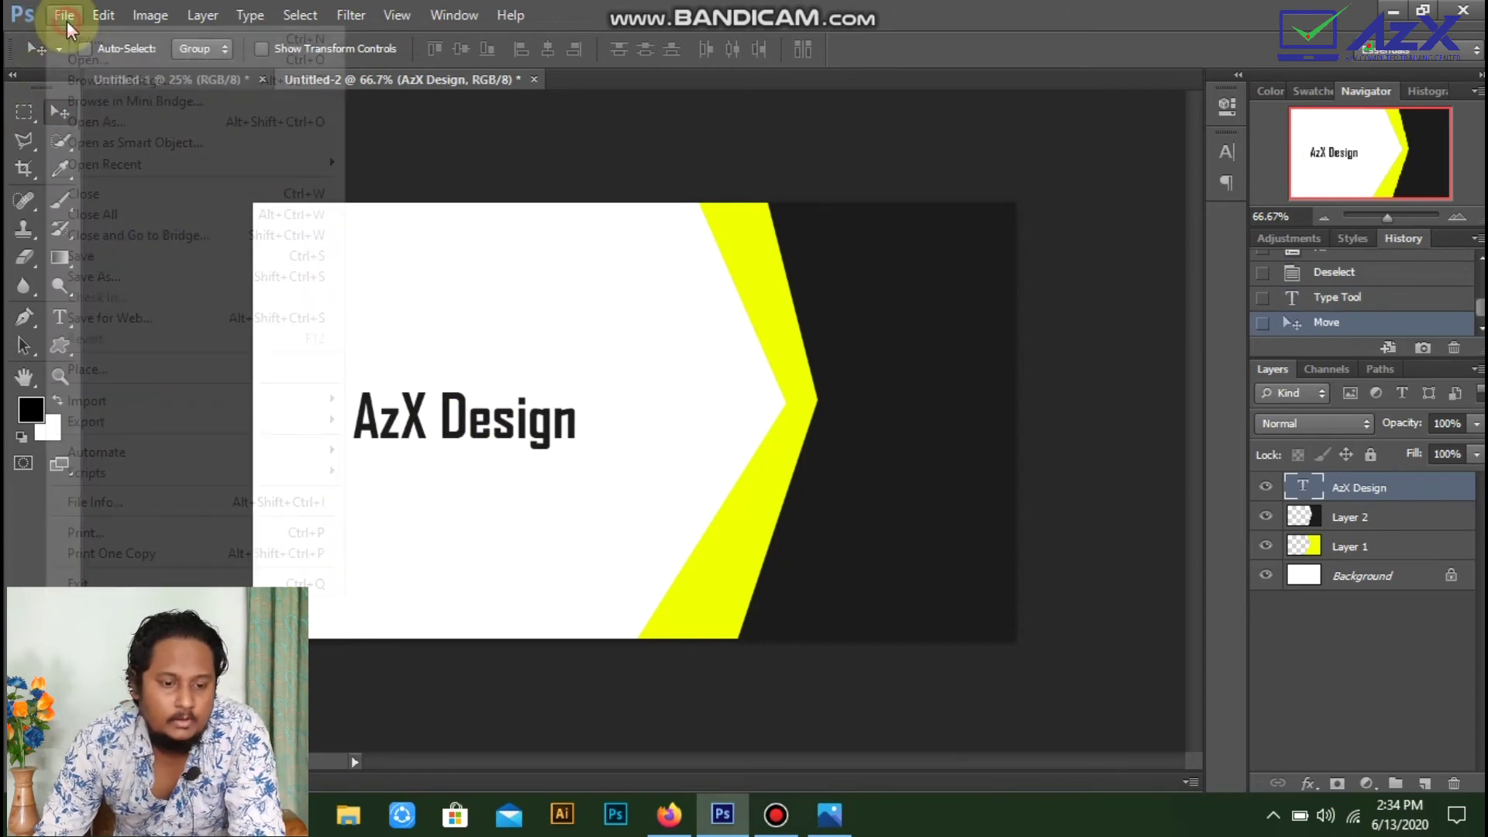
pyautogui.click(413, 161)
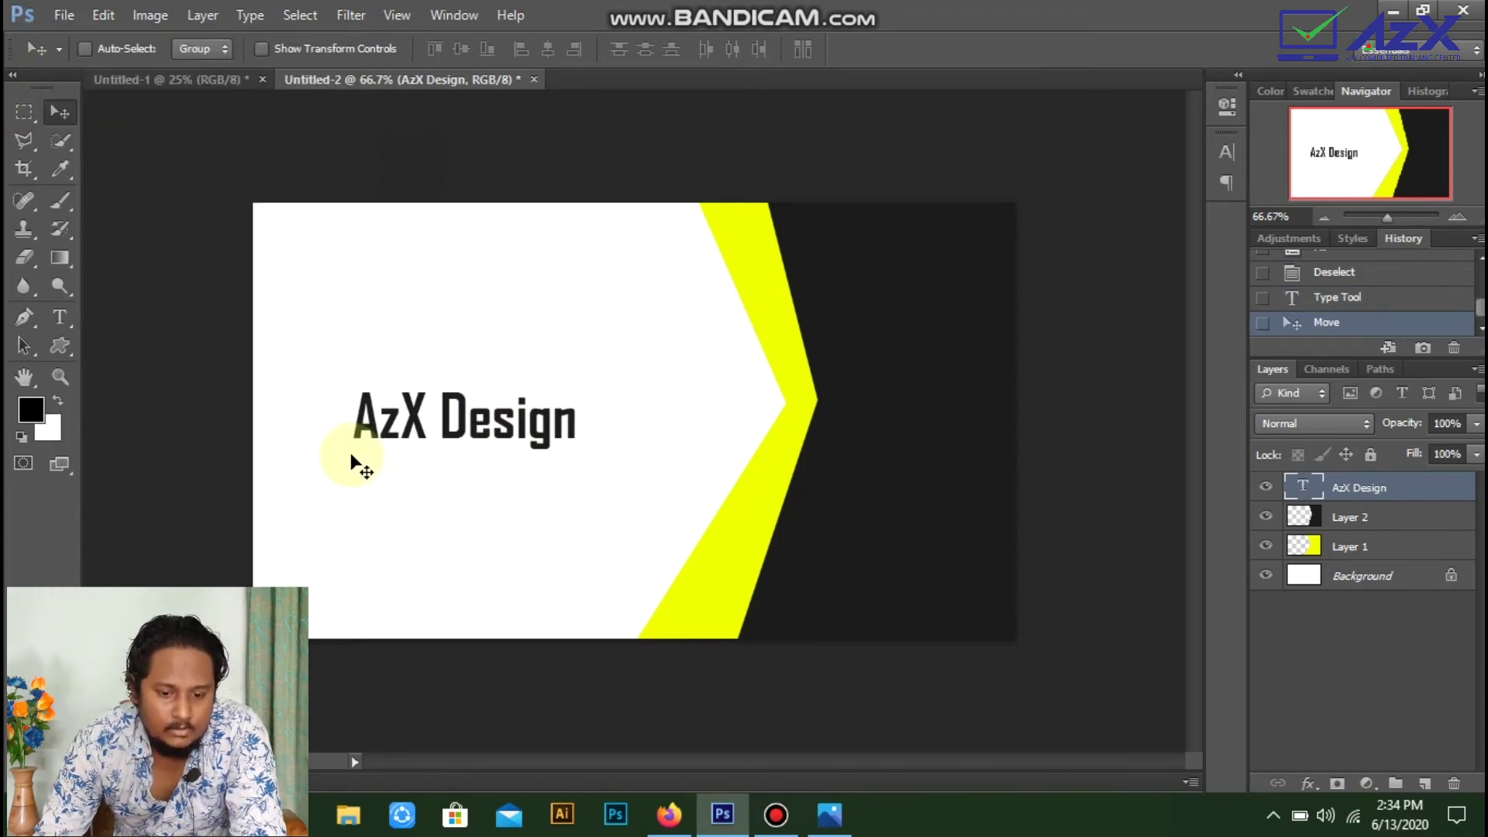
# Step: Add a new layer above the text and draw a Rectangular Marquee selection in the white area above AzX Design
pyautogui.click(25, 114)
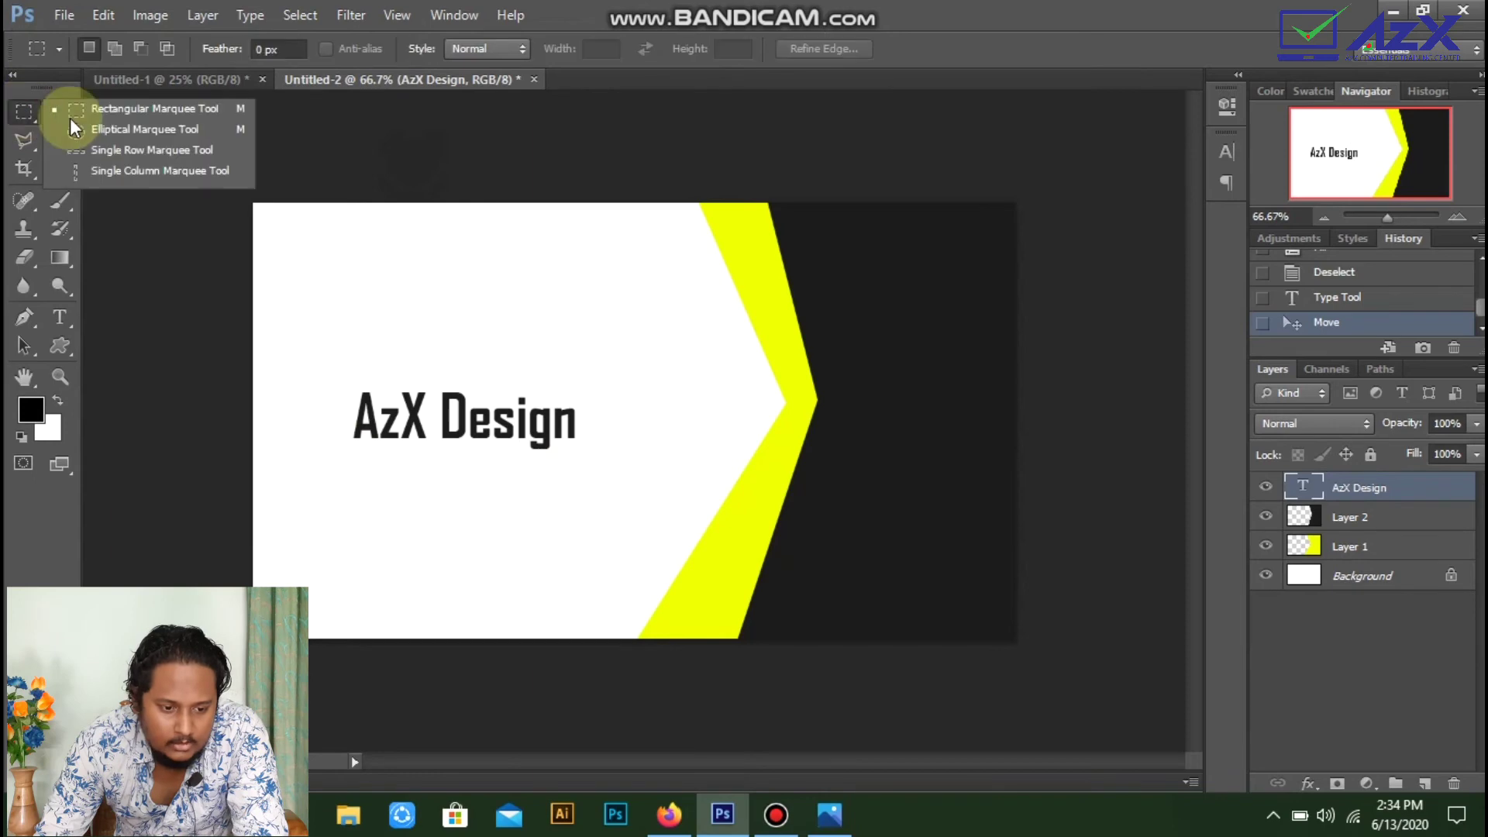
pyautogui.click(84, 113)
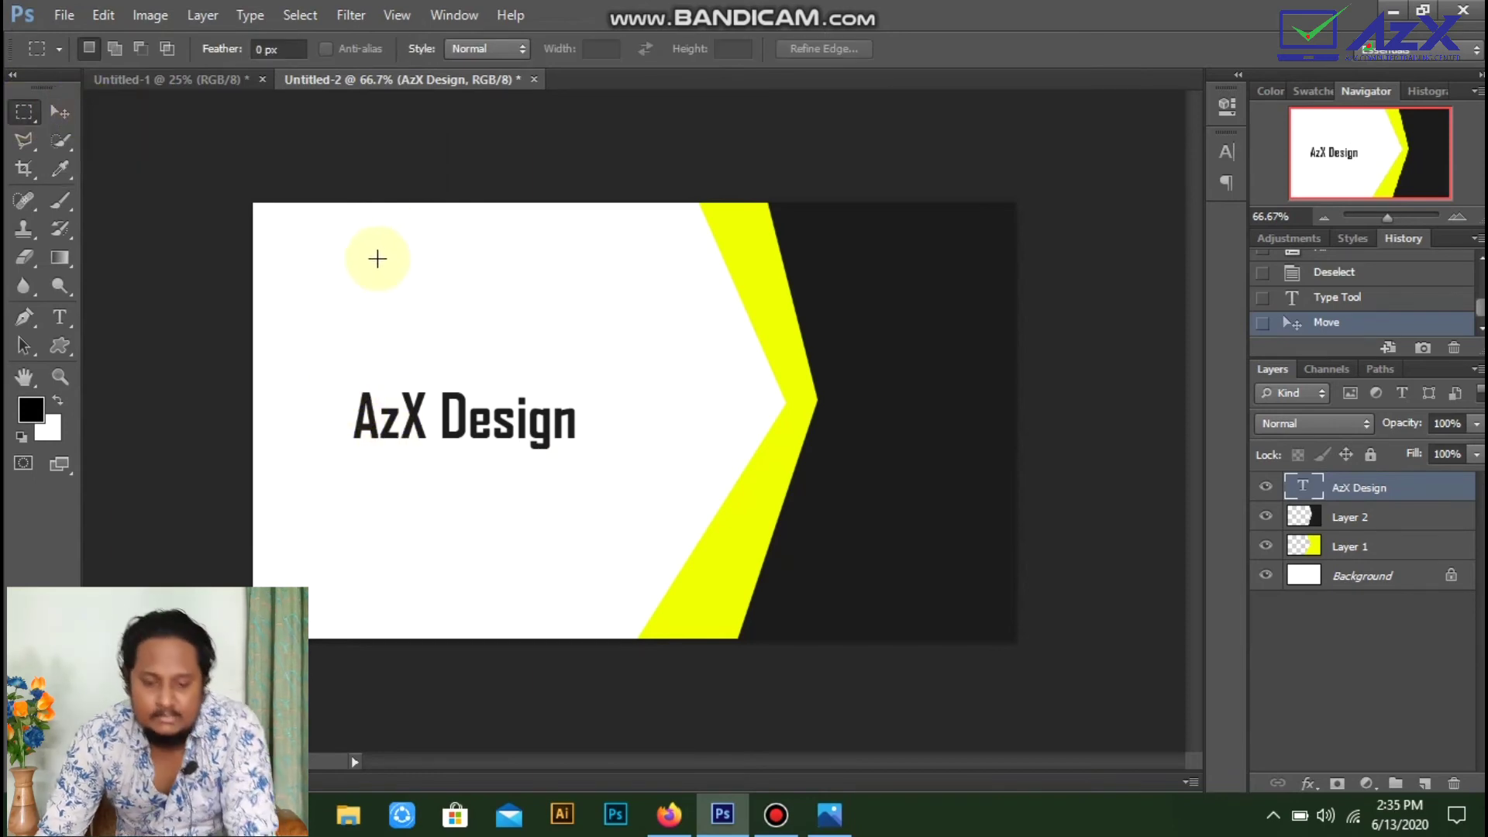
pyautogui.click(1425, 784)
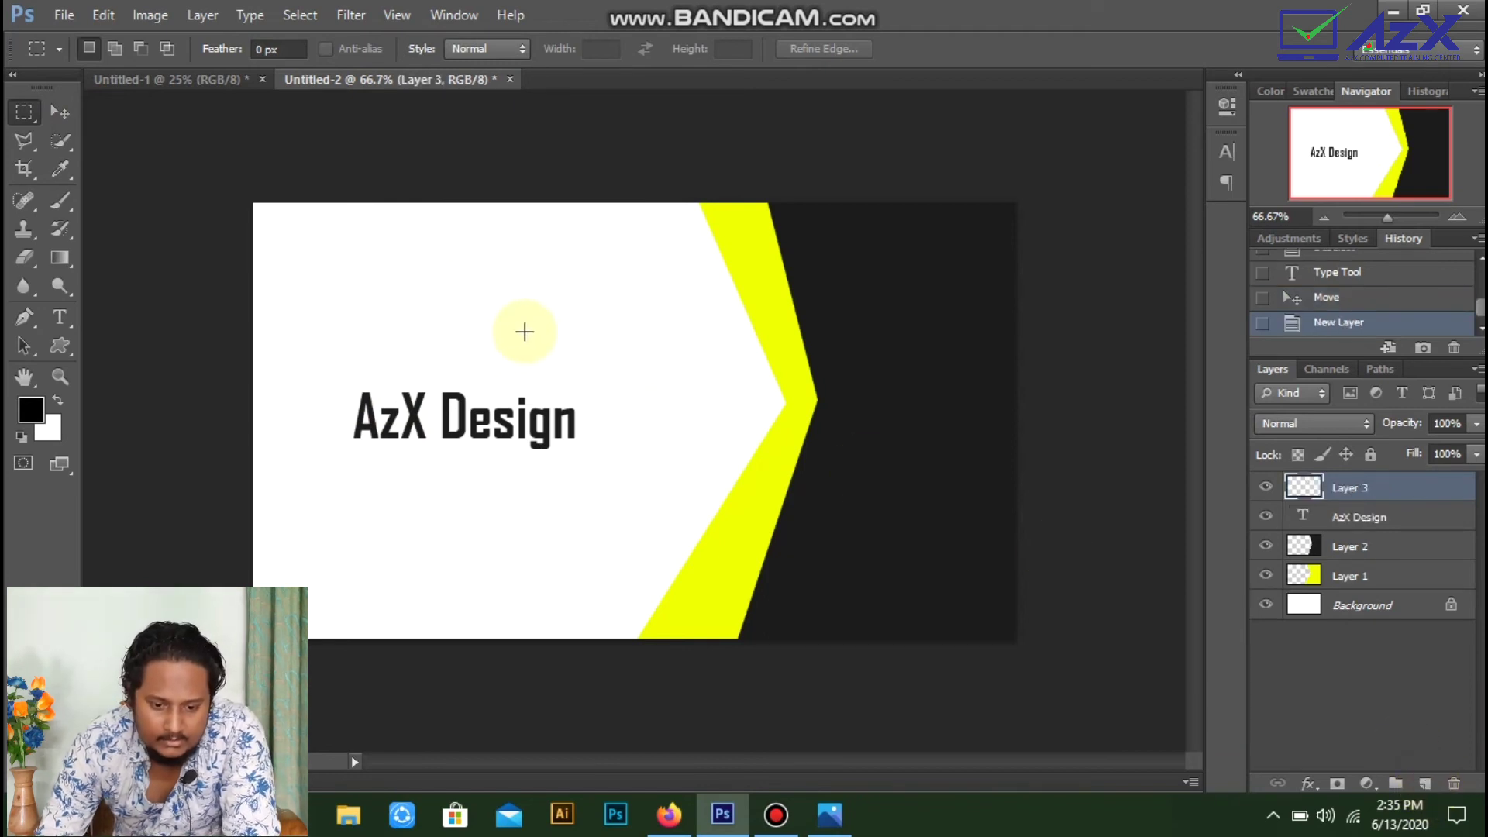
pyautogui.moveTo(361, 239); pyautogui.dragTo(538, 341)
# Step: Fill the rectangular selection with yellow #f0ff00 and clear the selection
pyautogui.rightClick(458, 286)
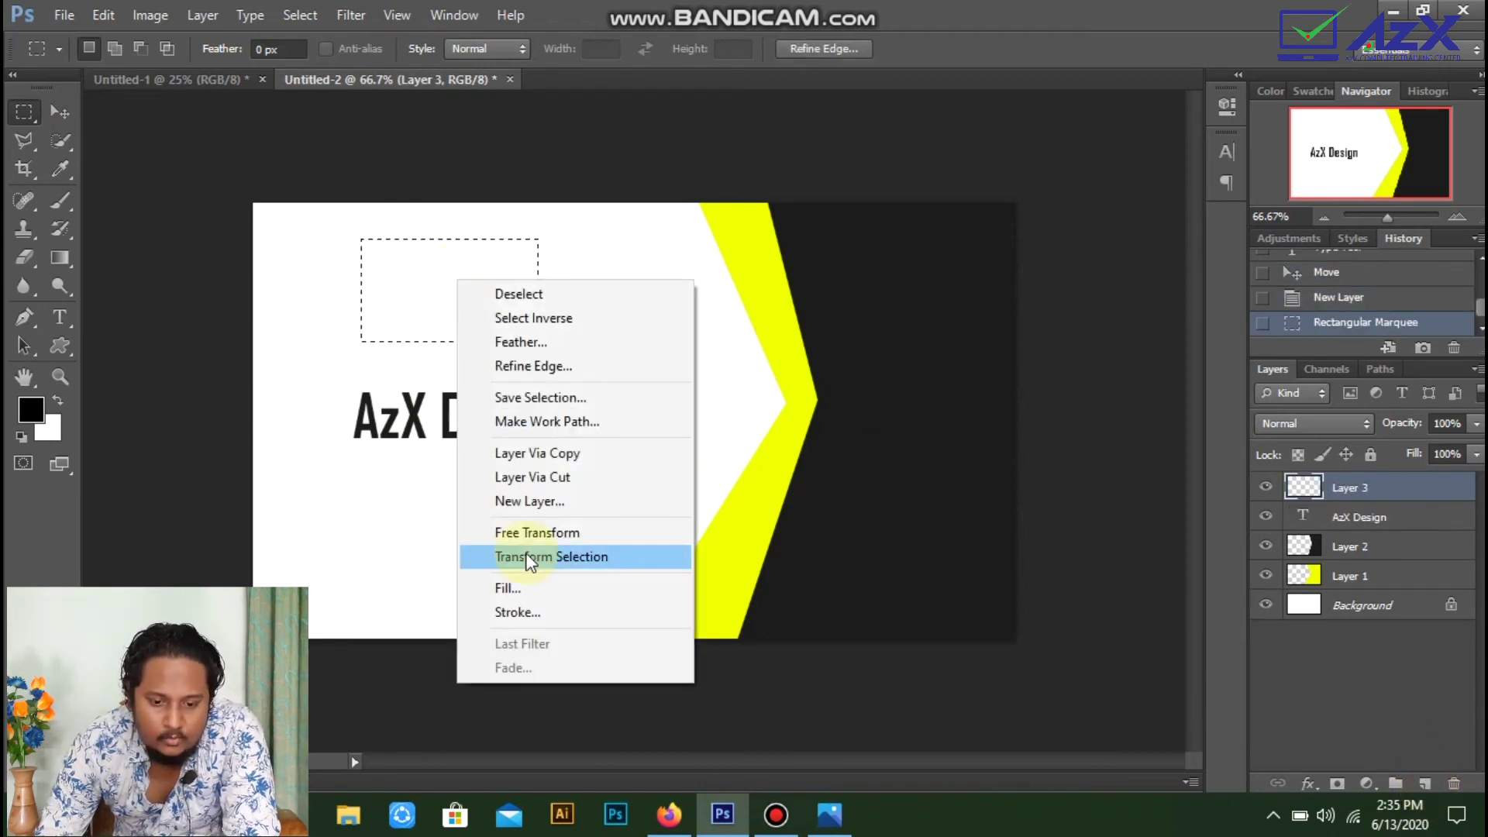
pyautogui.click(524, 585)
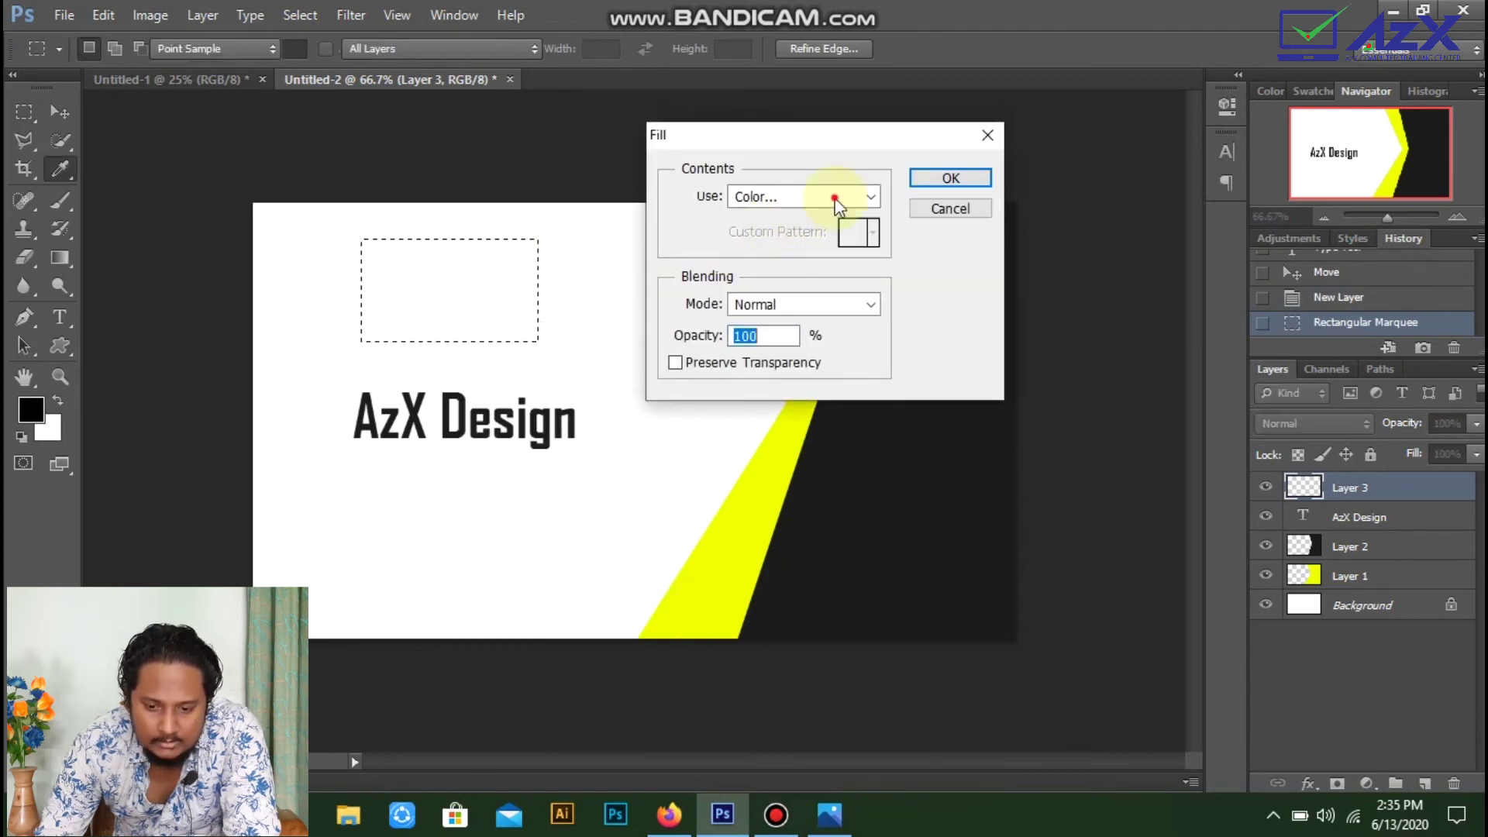
pyautogui.click(837, 203)
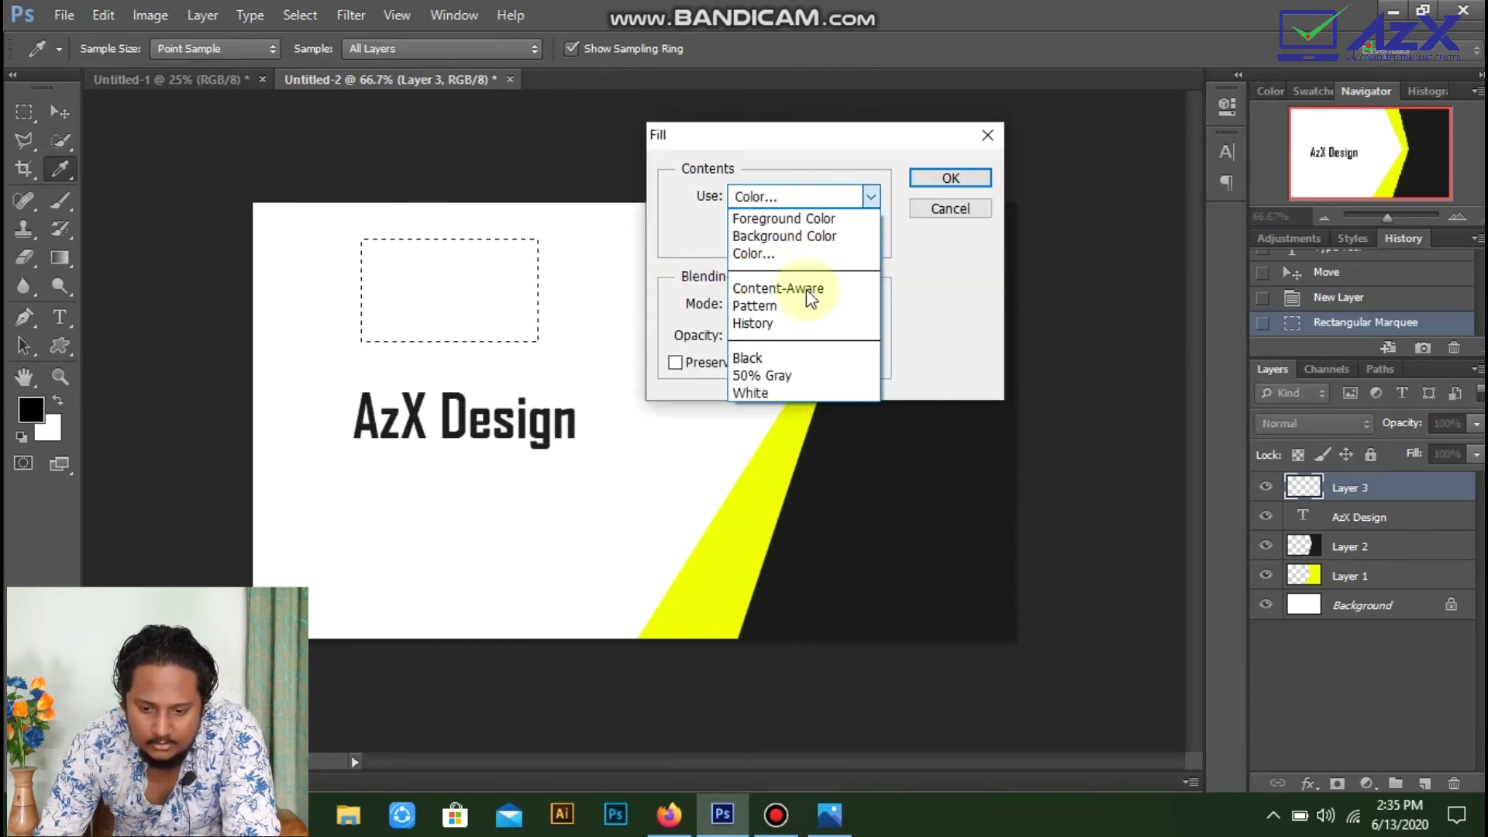
pyautogui.click(755, 253)
pyautogui.click(732, 538)
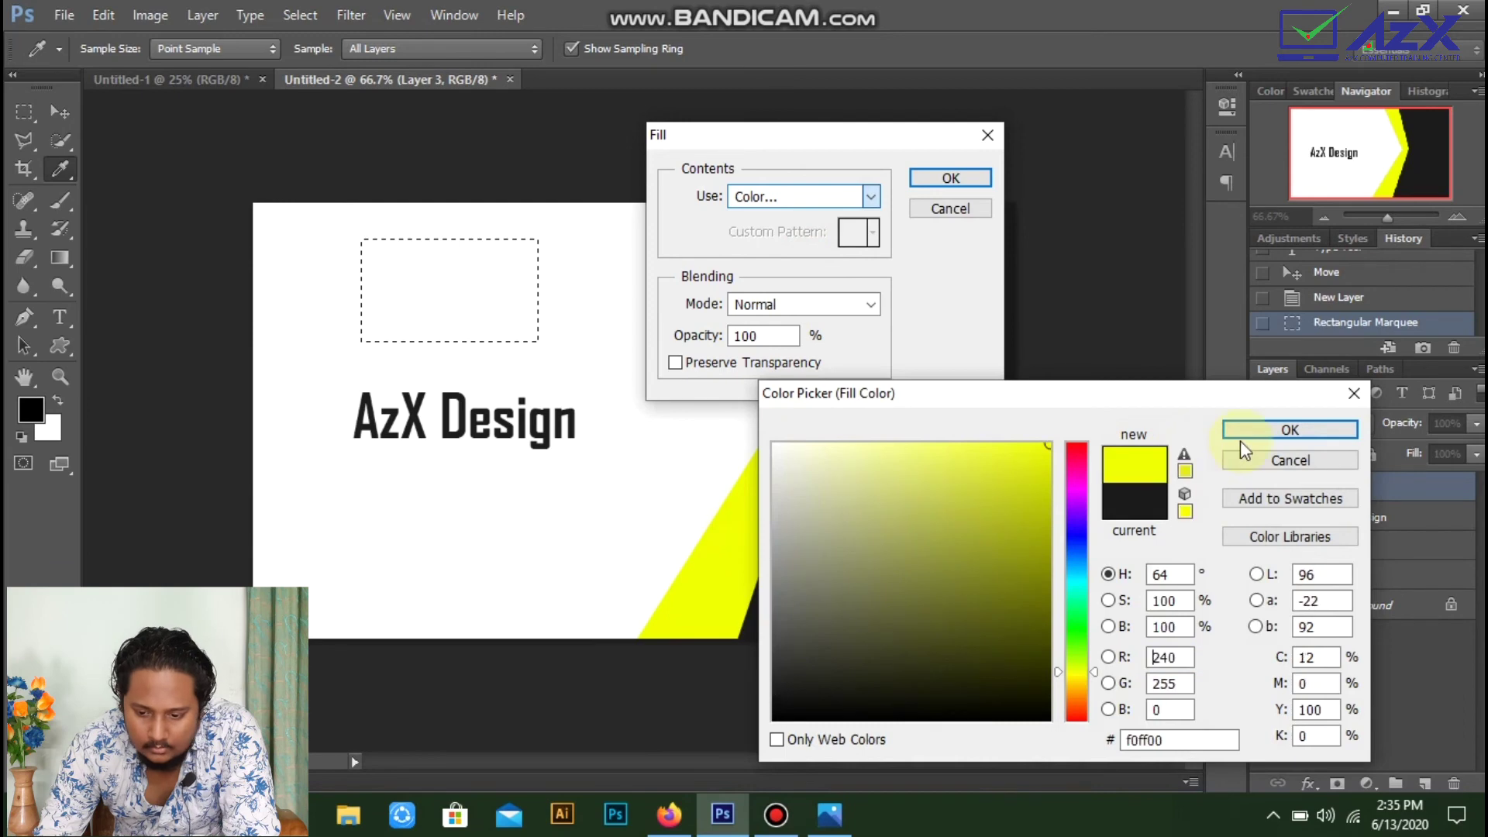
pyautogui.click(1246, 431)
pyautogui.click(929, 180)
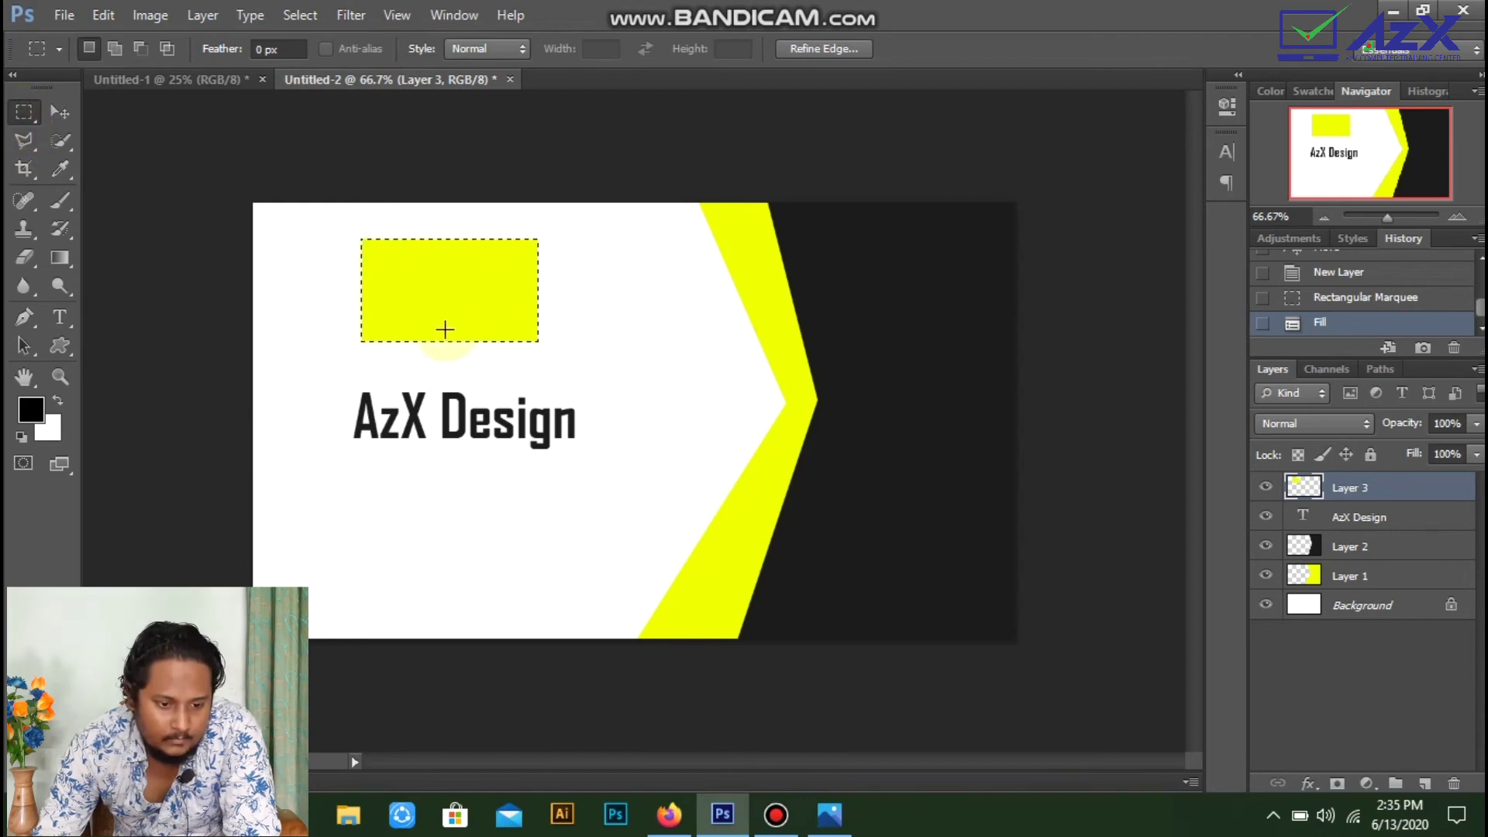
pyautogui.click(59, 113)
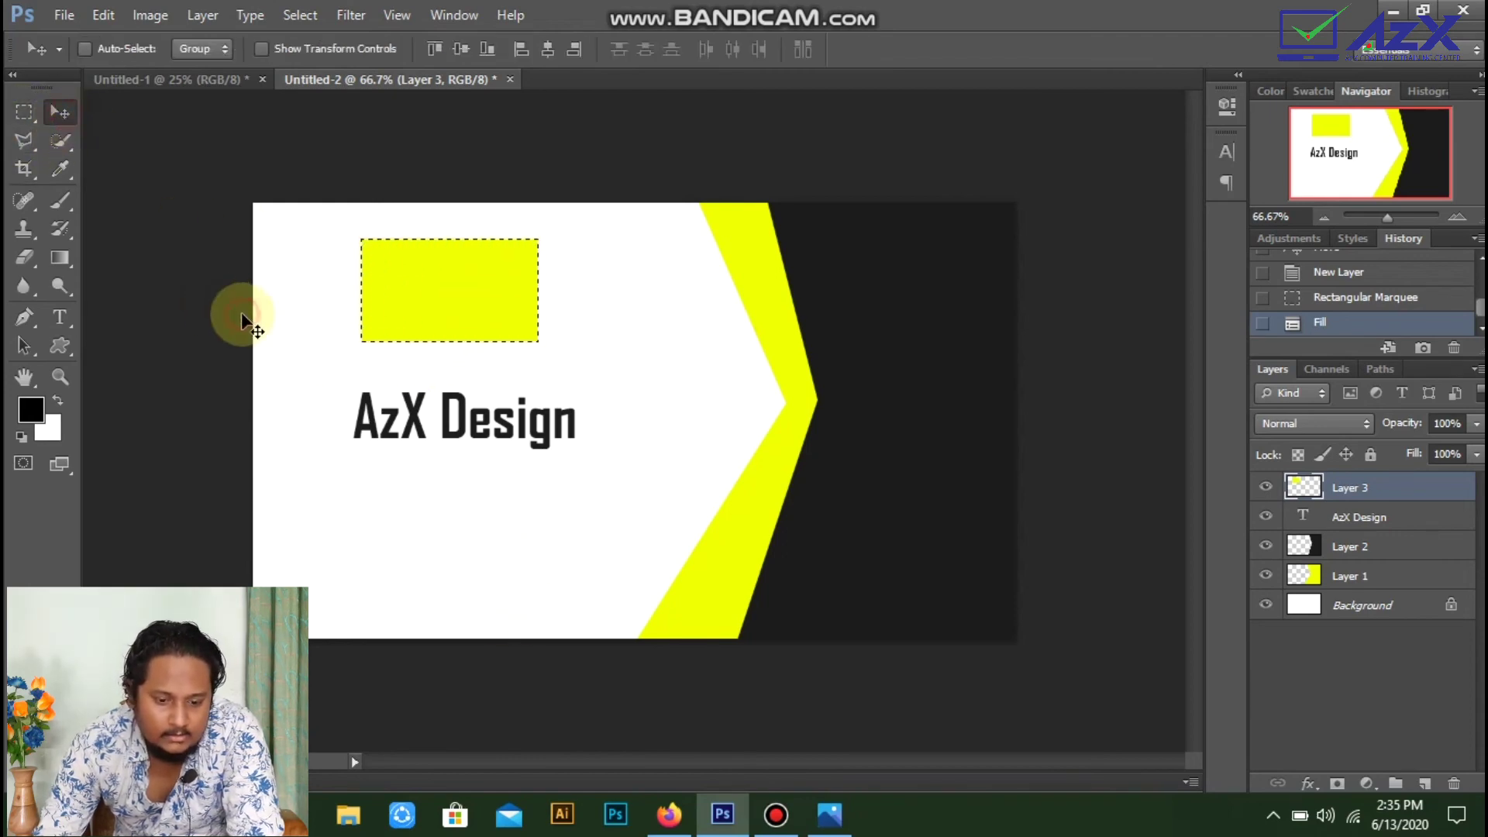
pyautogui.hotkey('ctrl', 'd')
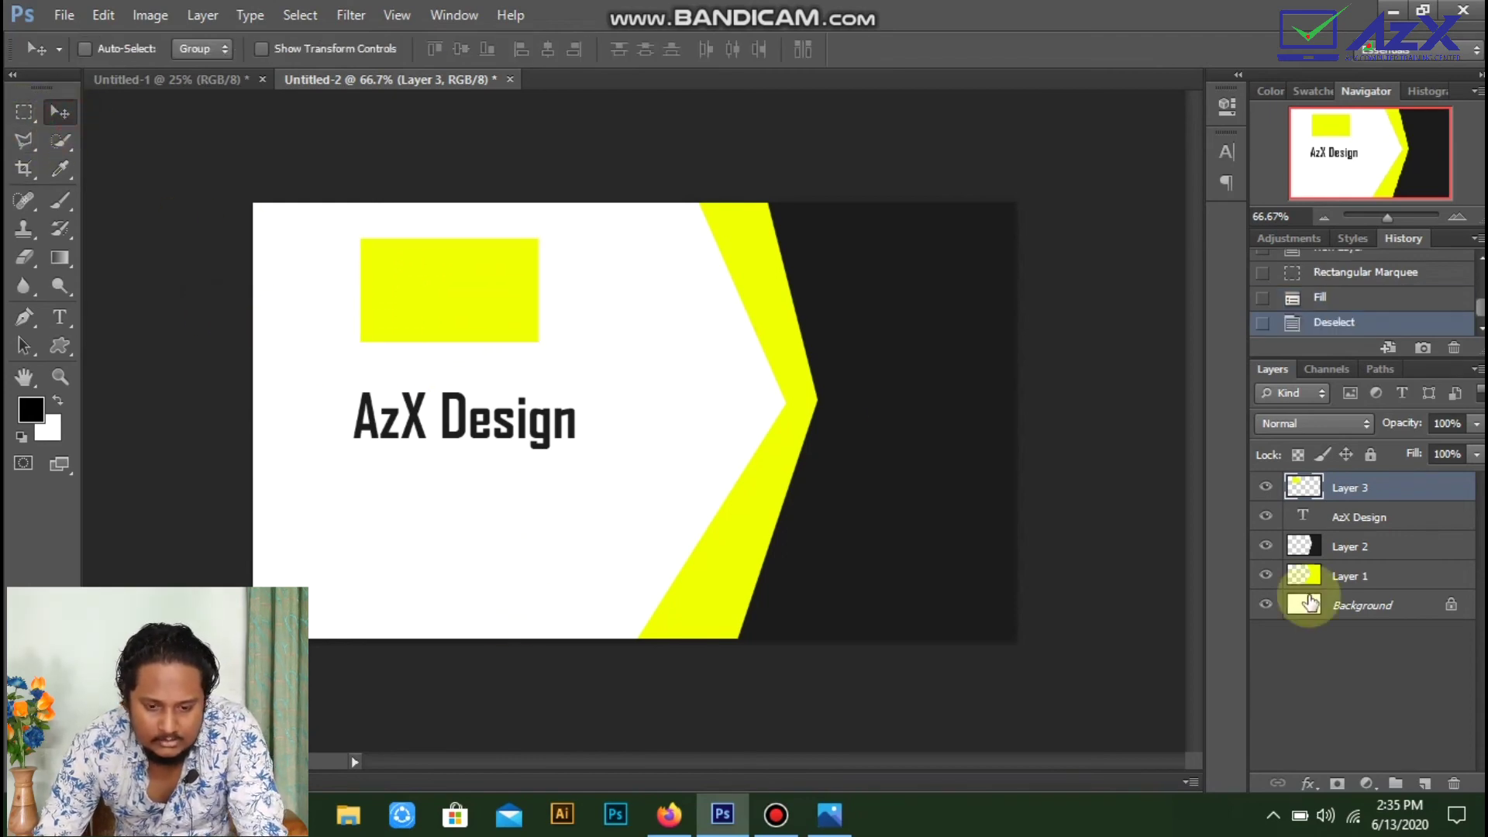
# Step: Place the yellow rectangle's layer beneath the text layer and move the rectangle behind the AzX Design text
pyautogui.moveTo(1394, 491); pyautogui.dragTo(1404, 521)
pyautogui.moveTo(452, 342); pyautogui.dragTo(462, 423)
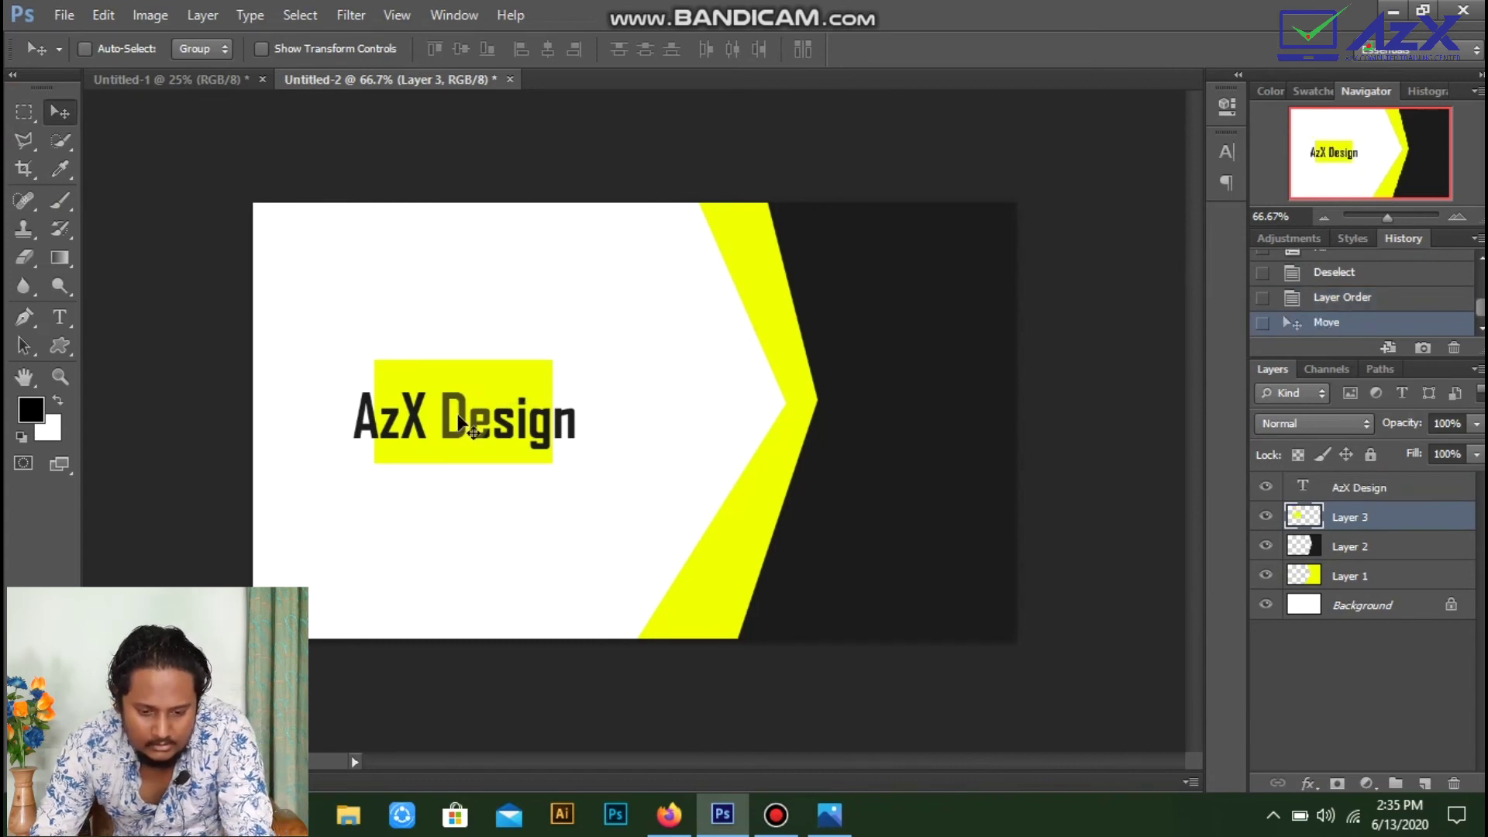
# Step: Free Transform the yellow rectangle to about 203% width and 87% height, forming a band from the card's left edge past the text
pyautogui.hotkey('ctrl', 't')
pyautogui.moveTo(308, 417); pyautogui.dragTo(238, 416)
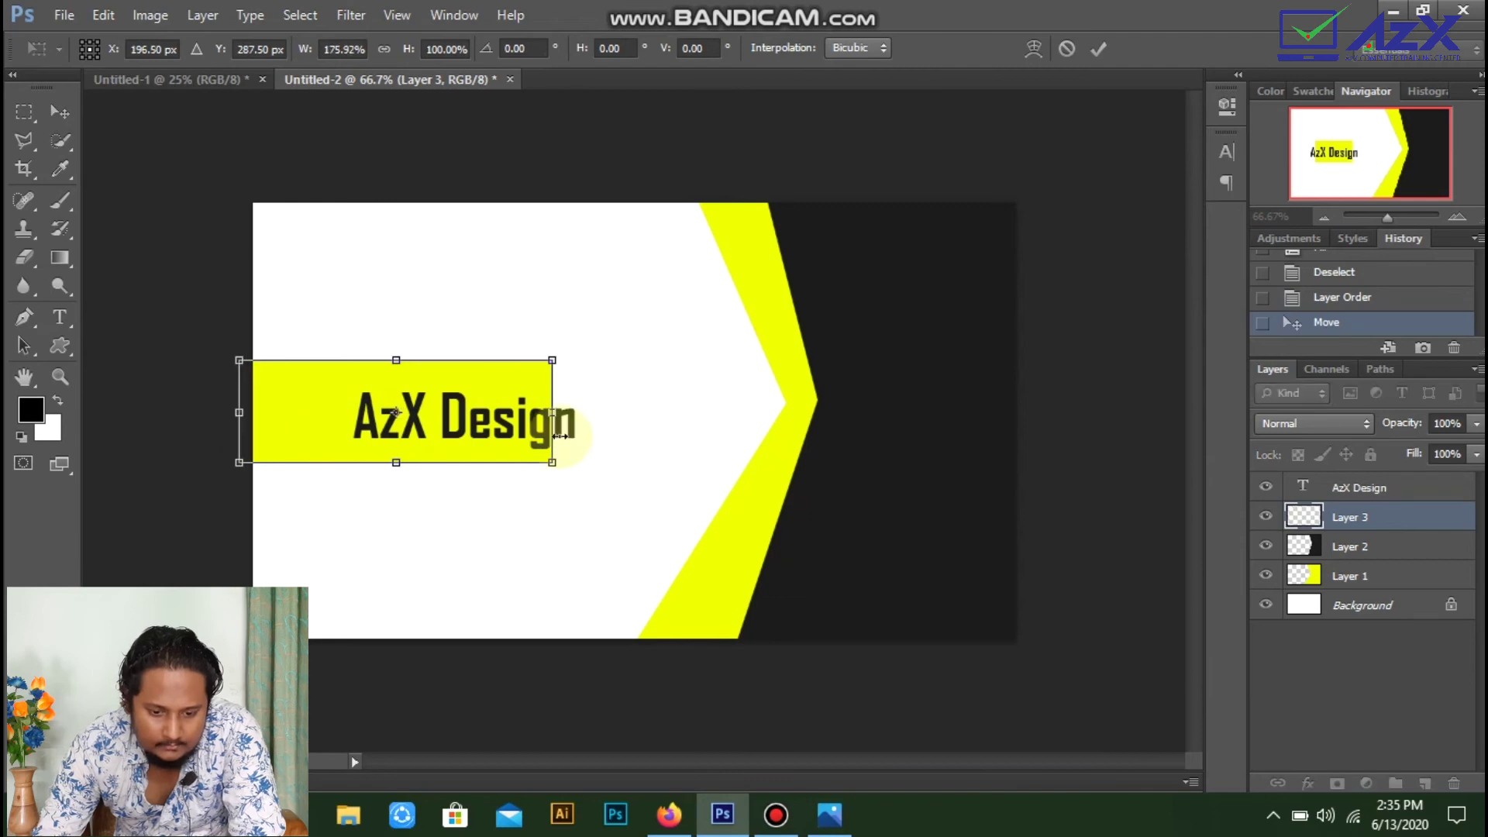
pyautogui.moveTo(558, 437); pyautogui.dragTo(602, 412)
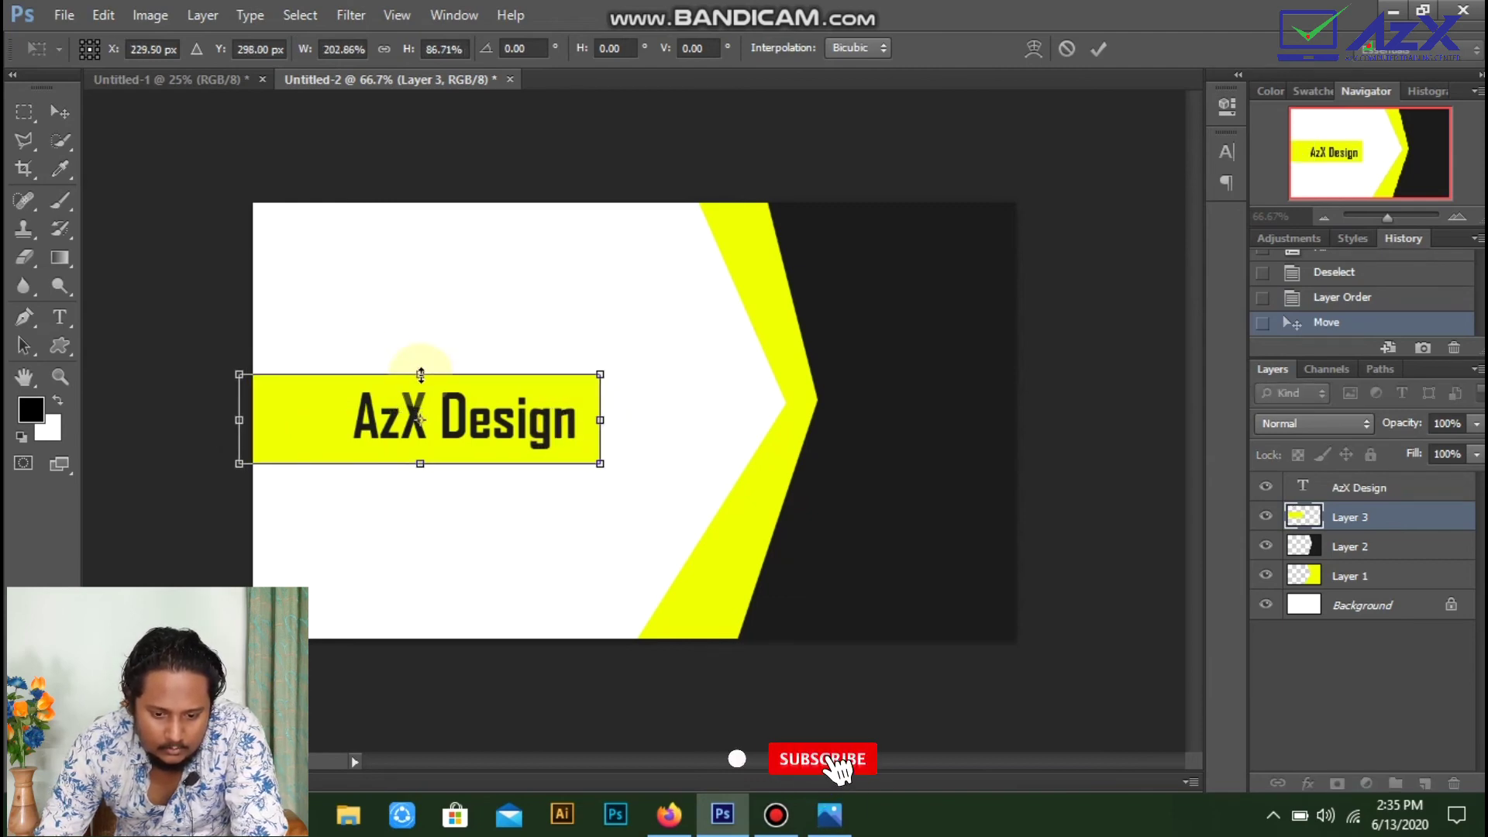
pyautogui.press('Return')
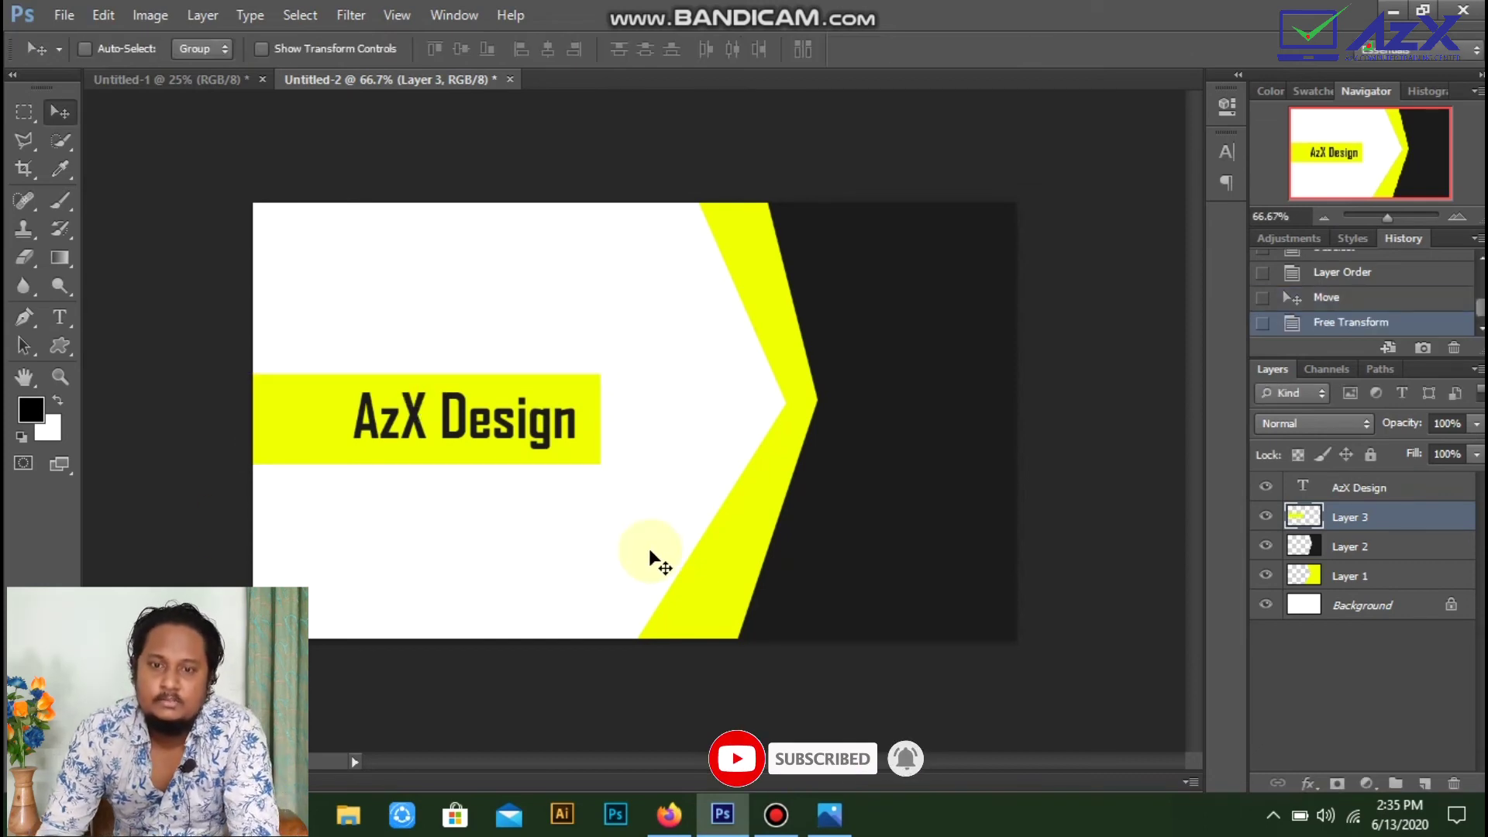
# Step: Save a copy of the card to the Desktop as a JPEG named Visiting card, with Maximum quality 12 and Baseline ("Standard") format
pyautogui.click(64, 15)
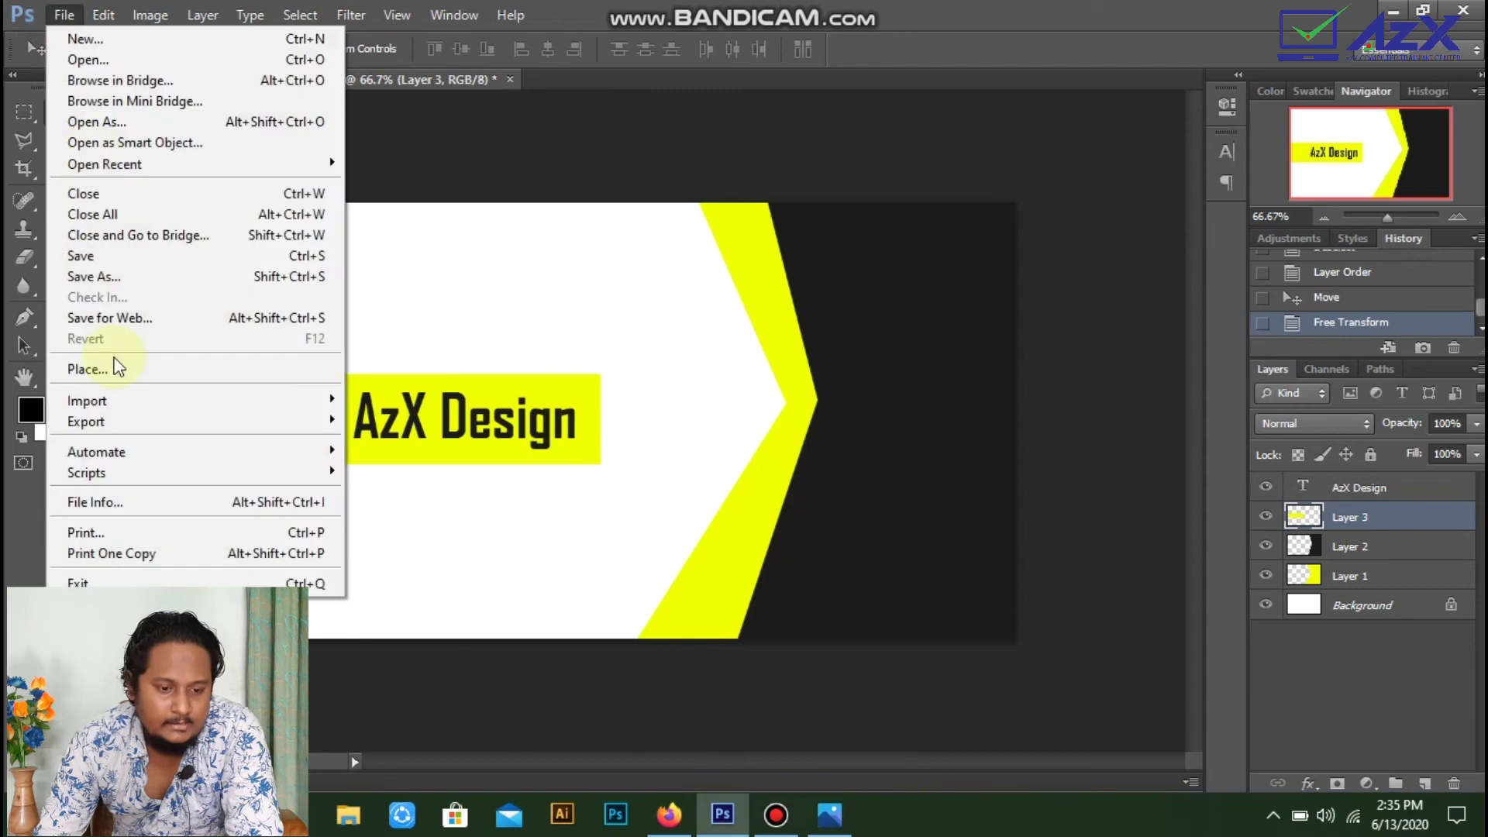
pyautogui.click(133, 280)
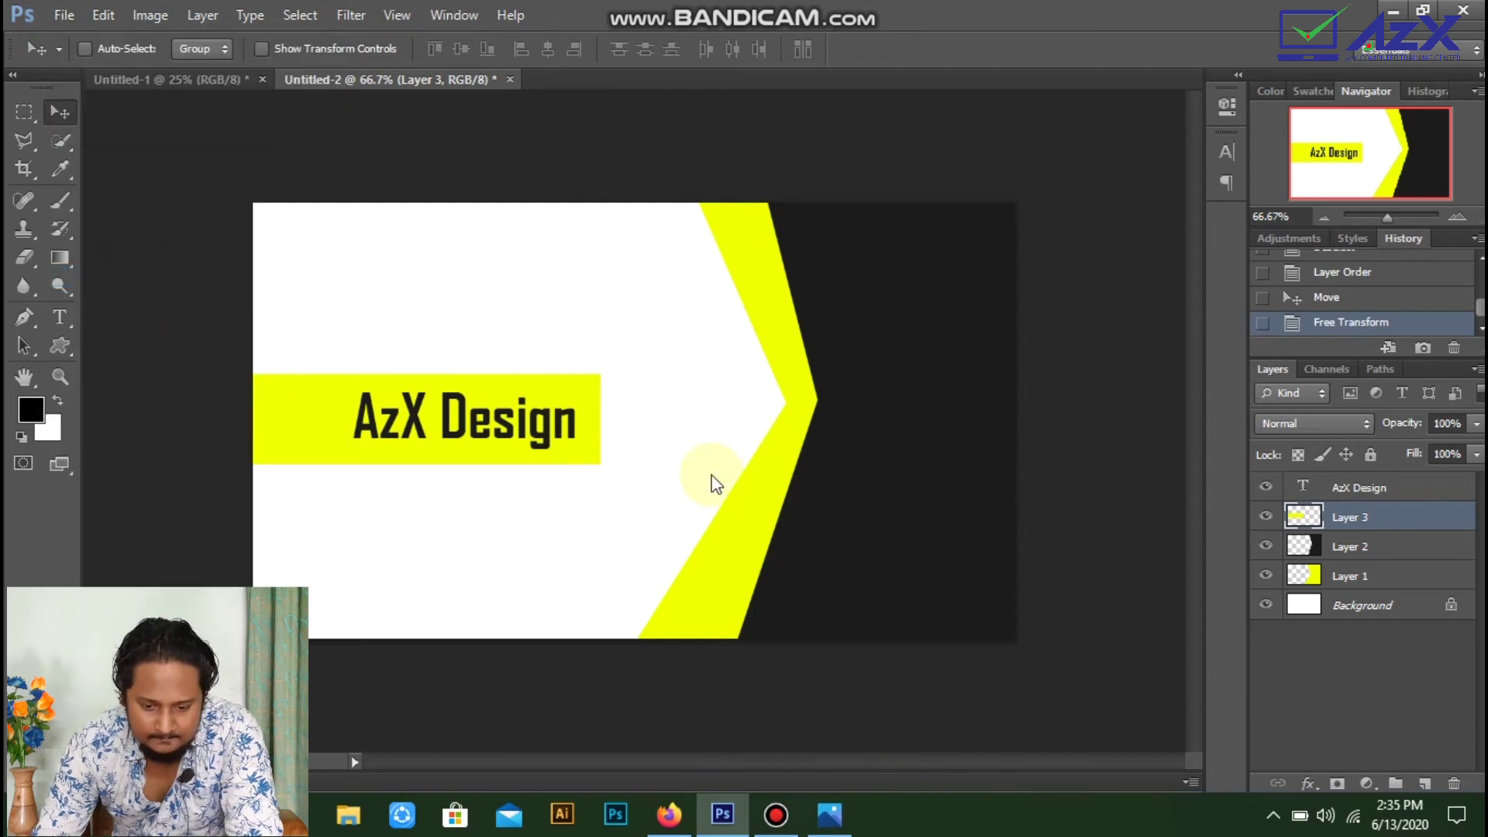
pyautogui.click(737, 522)
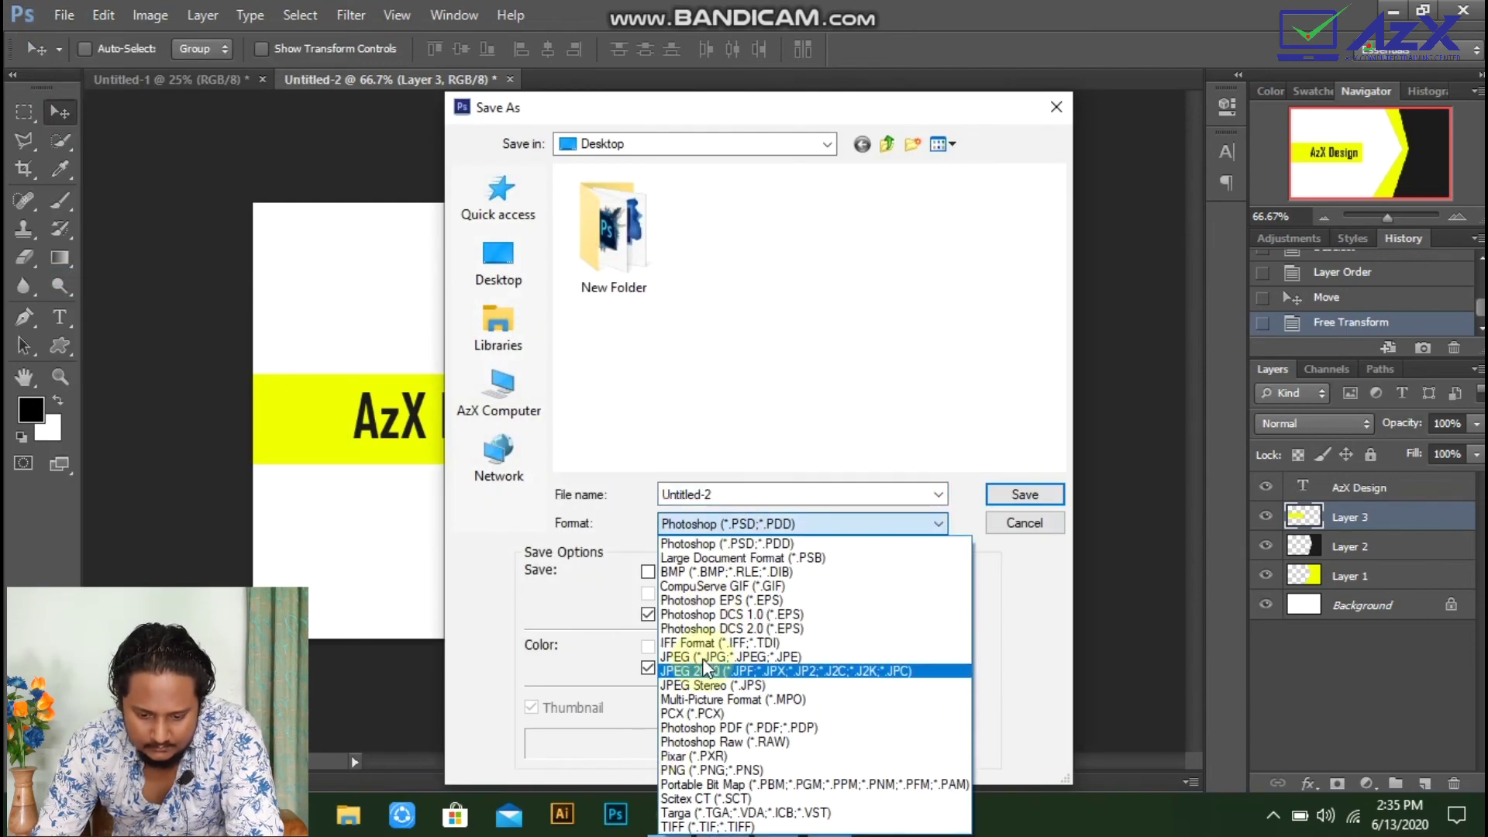
pyautogui.click(703, 656)
pyautogui.click(498, 264)
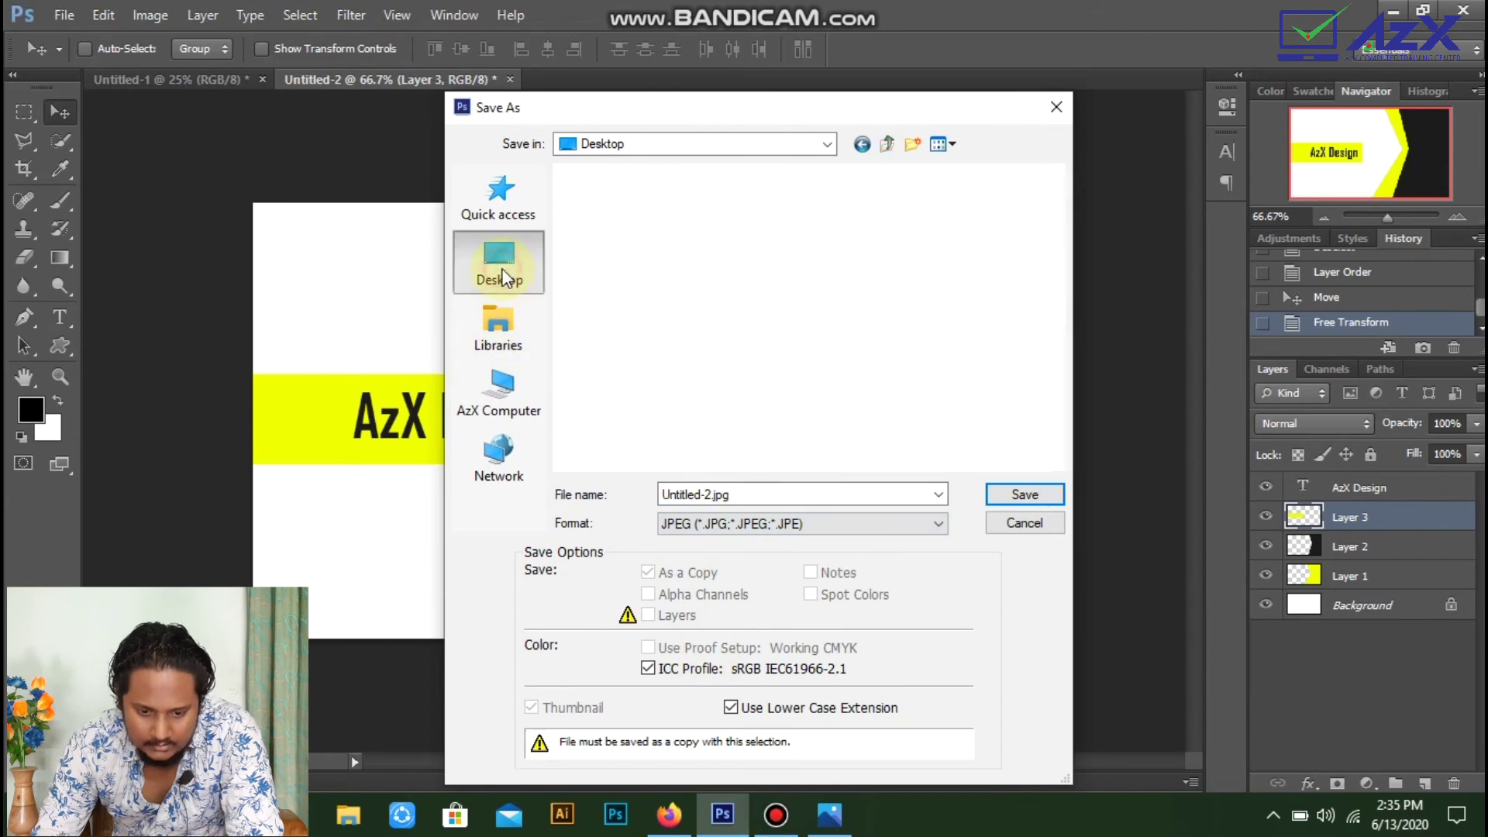
pyautogui.doubleClick(733, 494)
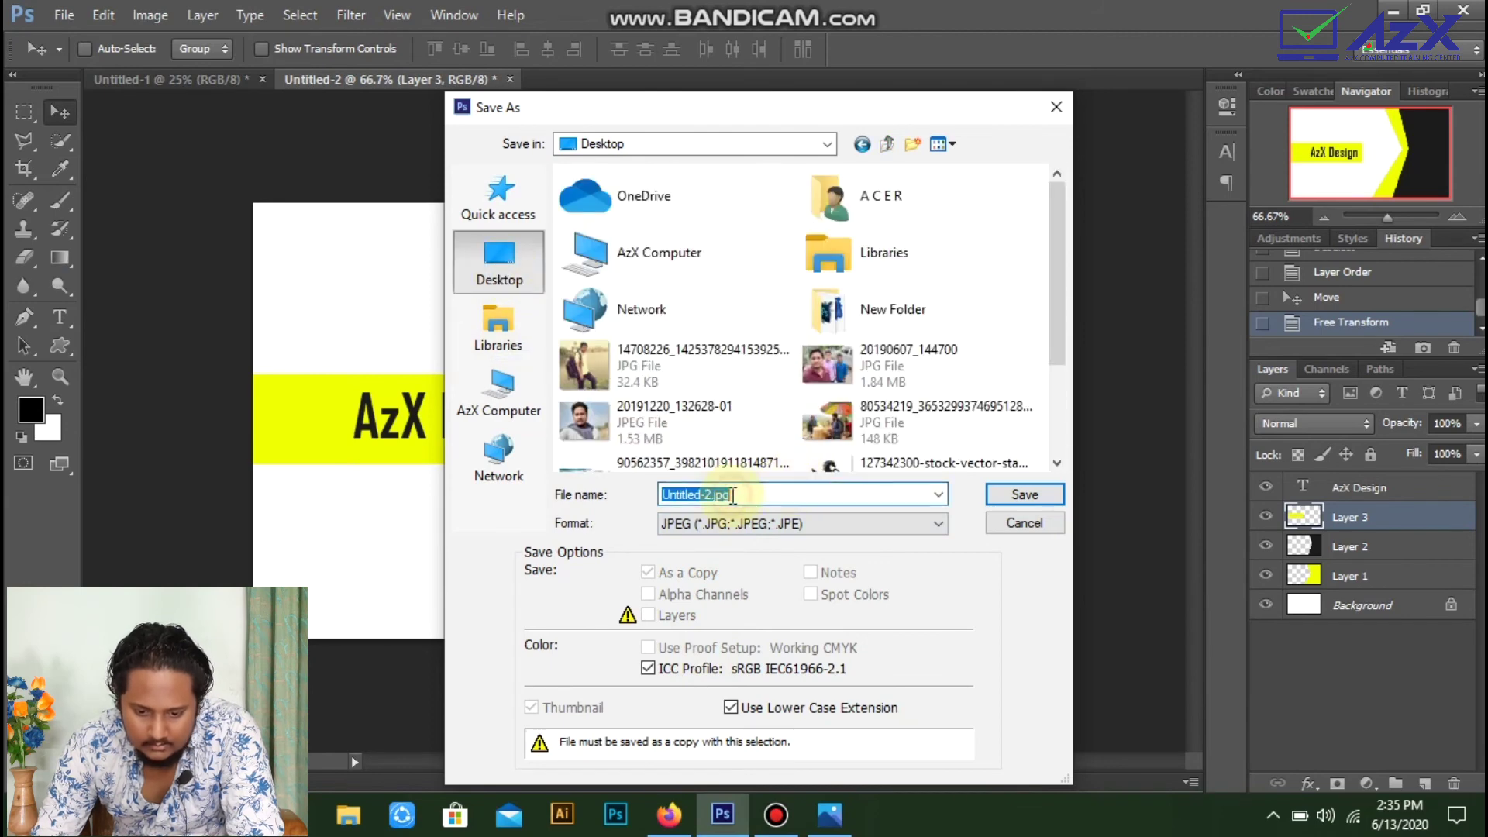
pyautogui.write('Visiting card')
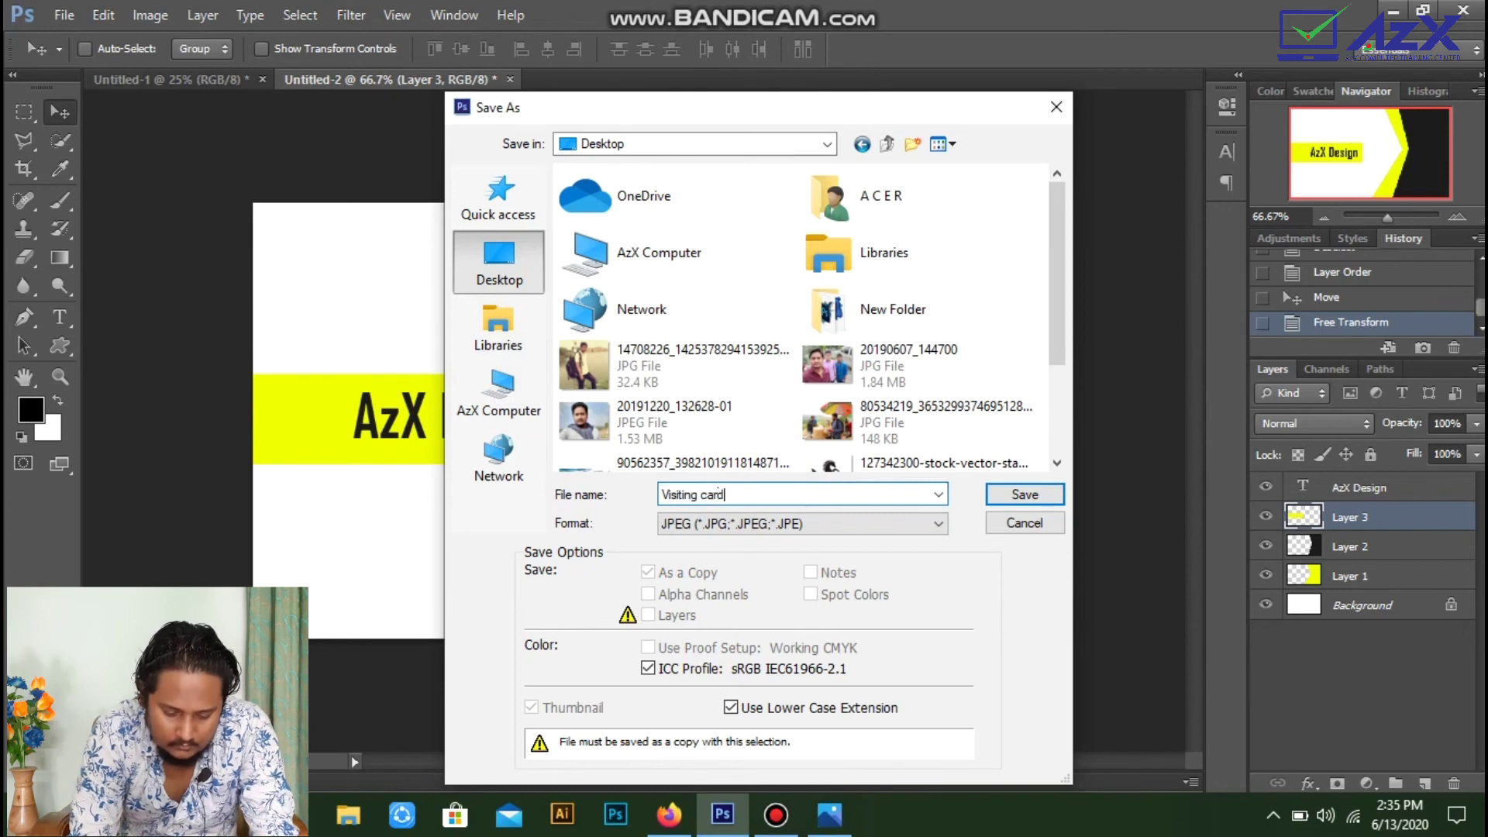
pyautogui.click(1023, 494)
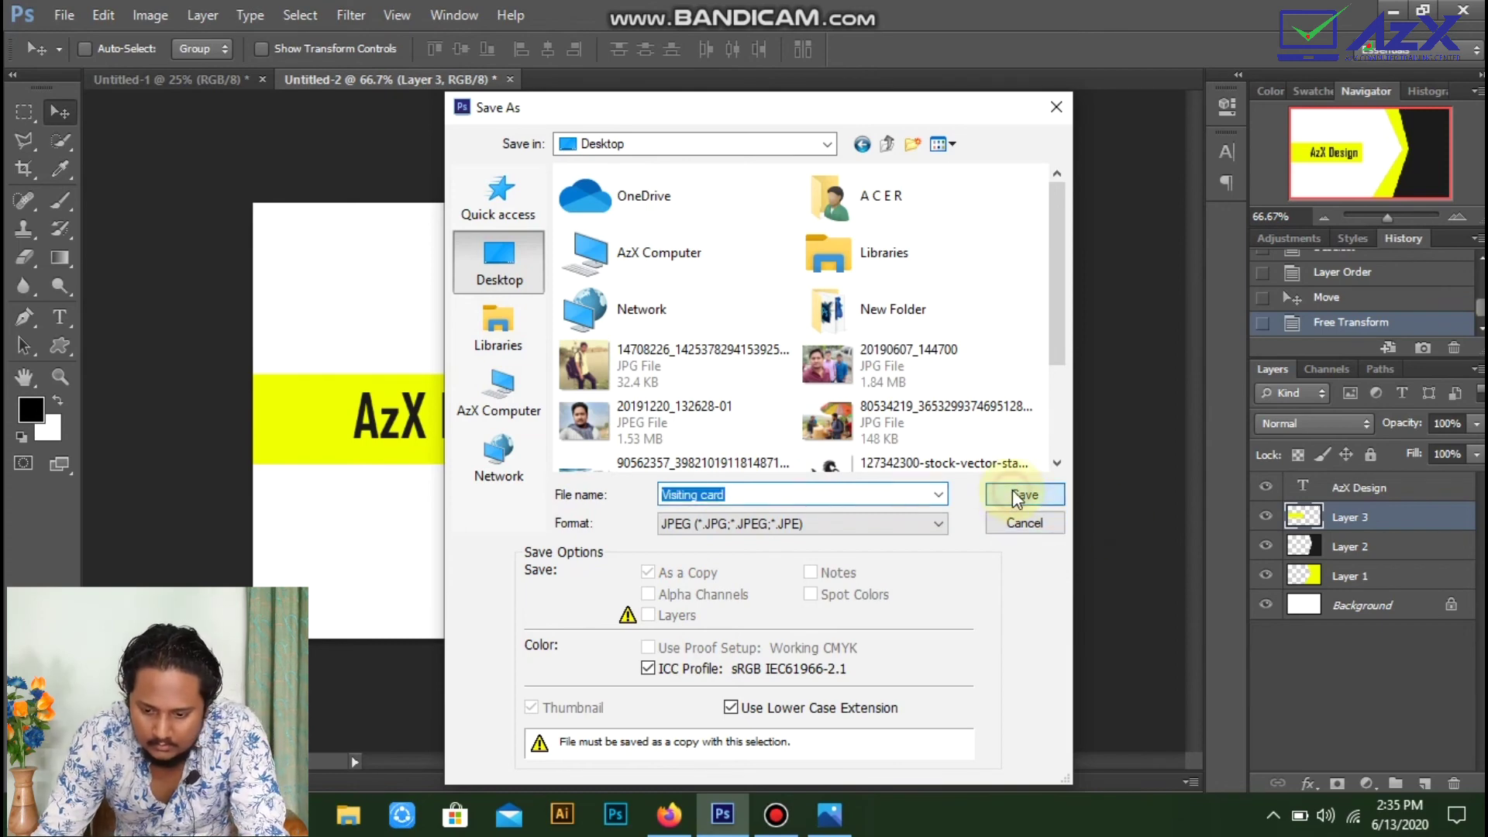
pyautogui.click(872, 203)
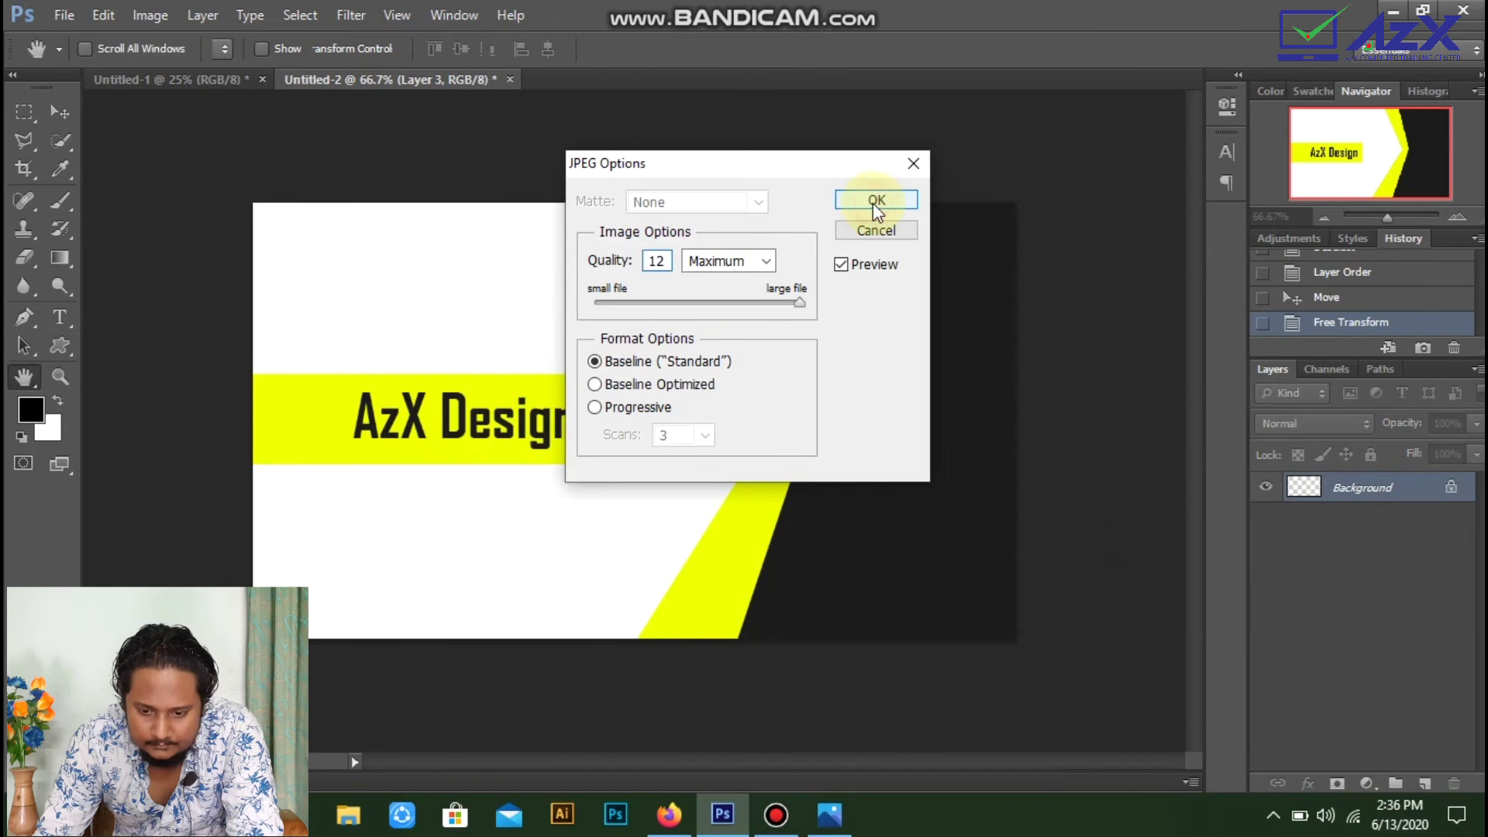
# Step: Switch to the Windows desktop, refresh it and open the saved Visiting card image for viewing
pyautogui.click(1393, 11)
pyautogui.rightClick(512, 175)
pyautogui.click(576, 238)
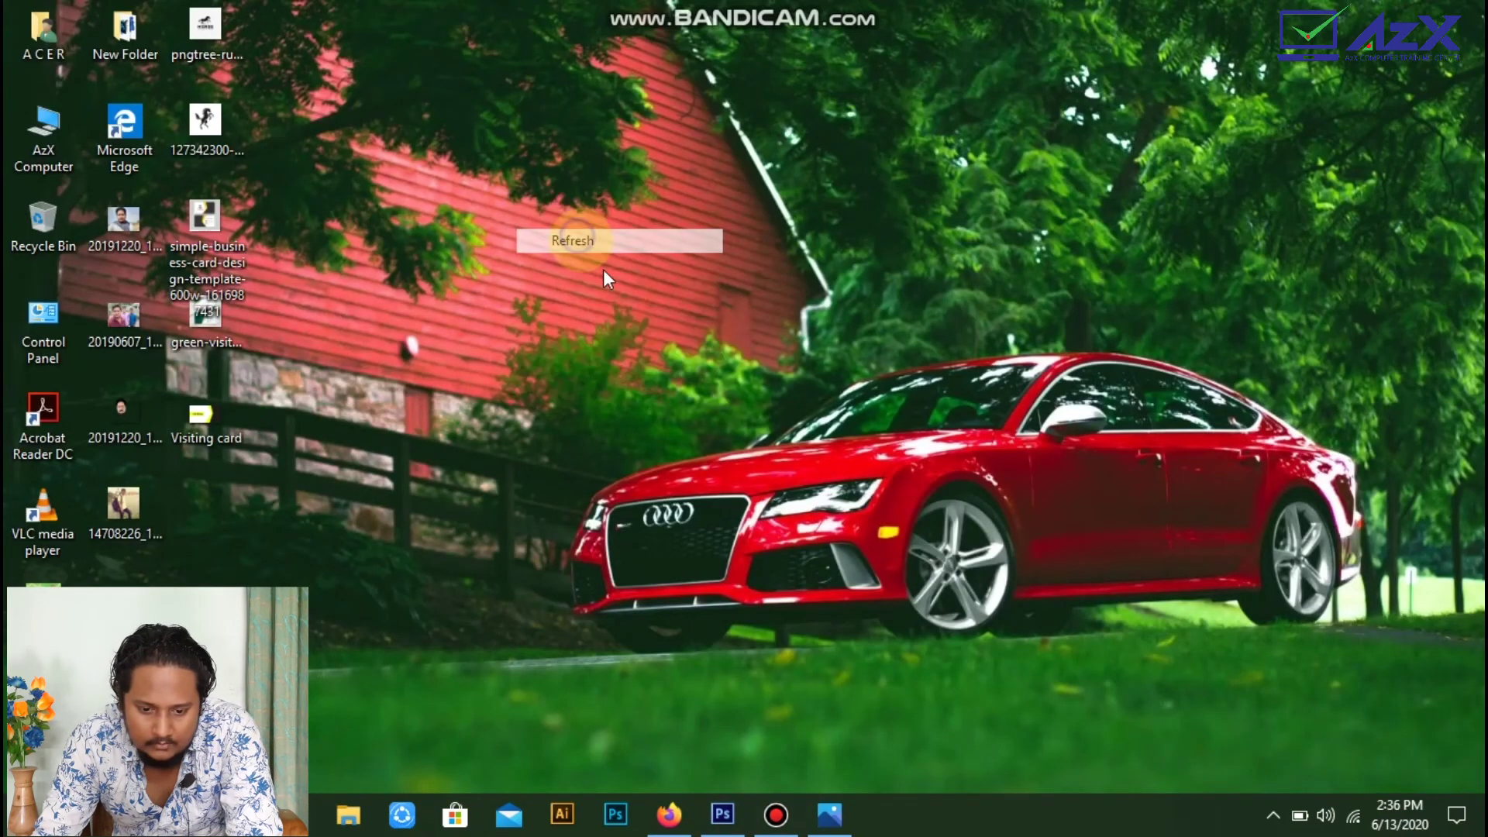
pyautogui.rightClick(577, 236)
pyautogui.click(634, 312)
pyautogui.rightClick(634, 312)
pyautogui.click(697, 377)
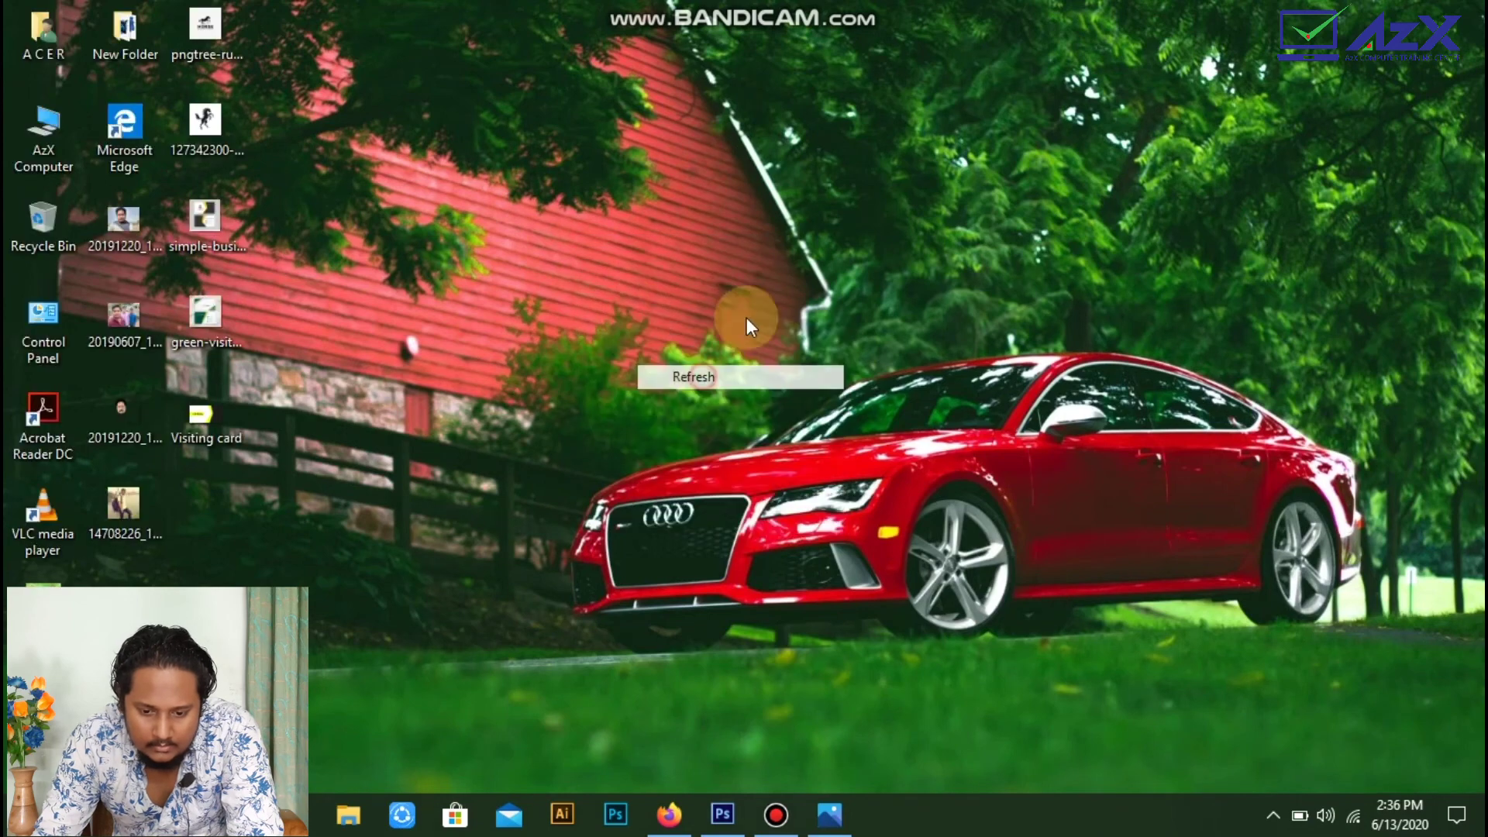
pyautogui.moveTo(187, 421)
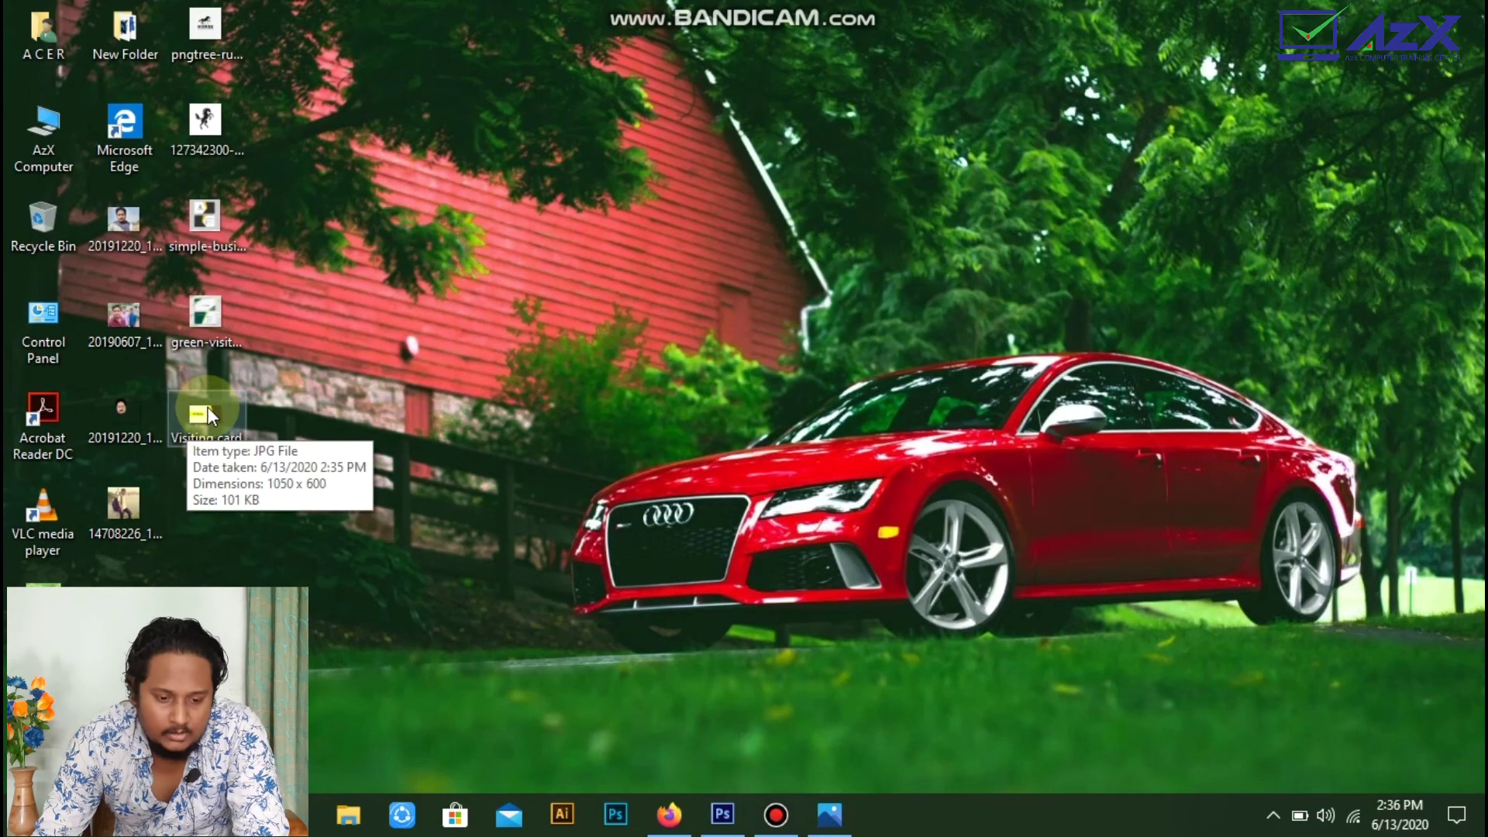
pyautogui.doubleClick(208, 407)
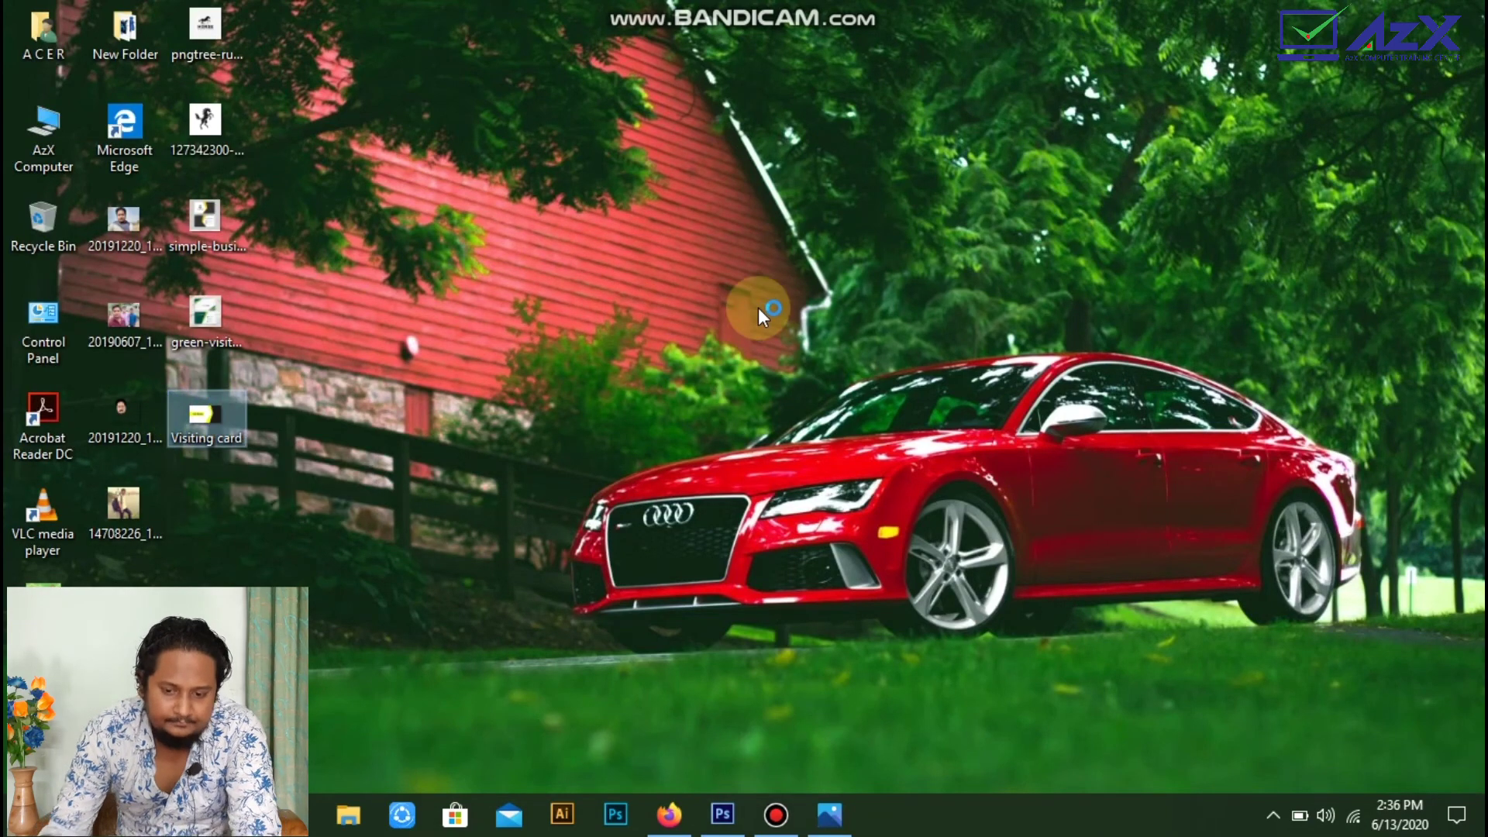